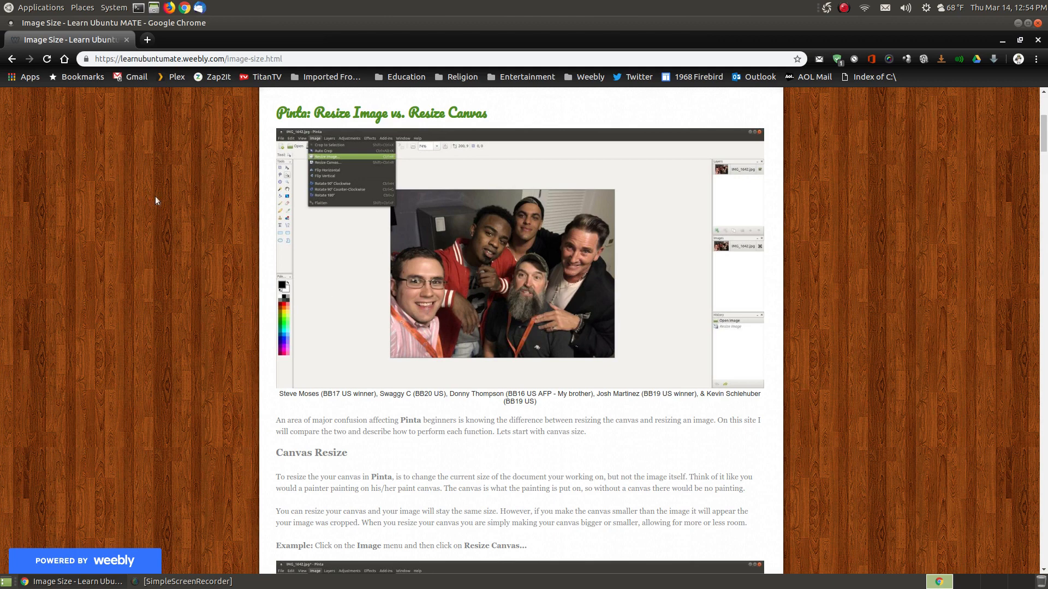
Open IMG_1642.jpg from the Pictures folder in Pinta Image Editor
click(154, 8)
click(34, 198)
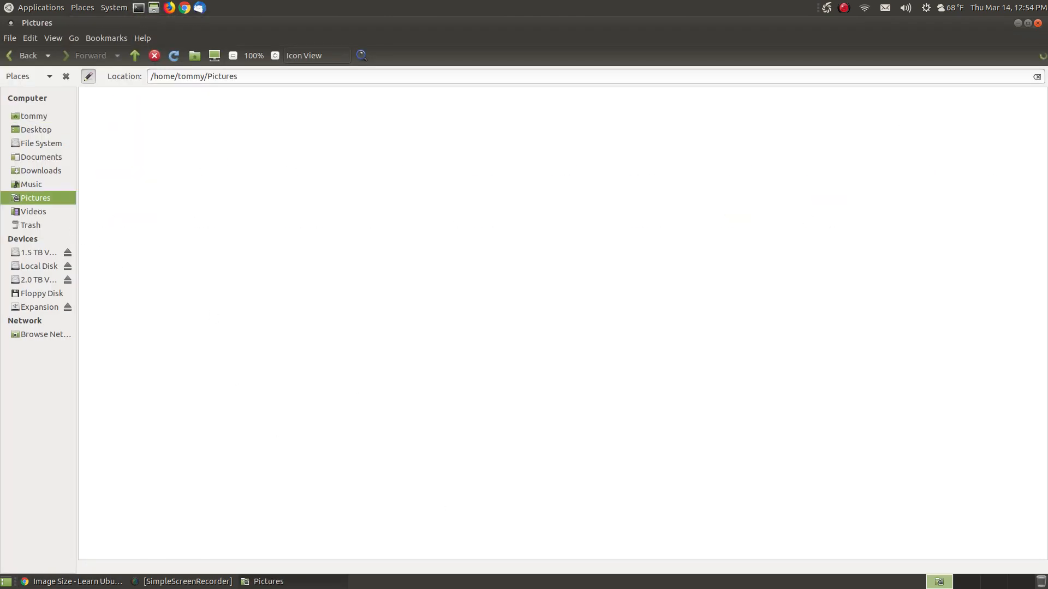
click(736, 159)
right_click(744, 162)
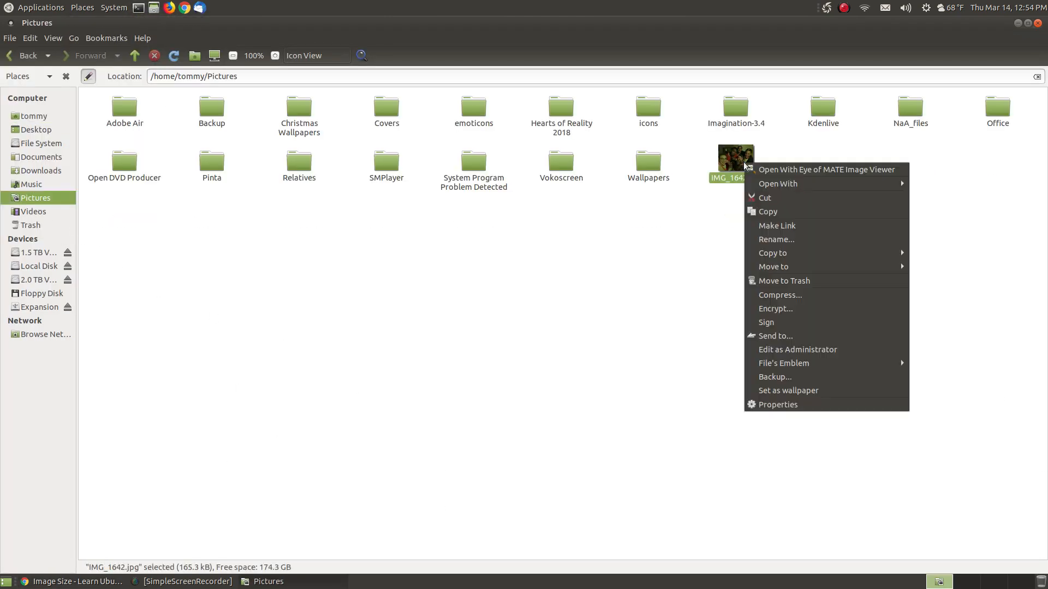
mouse_move(778, 186)
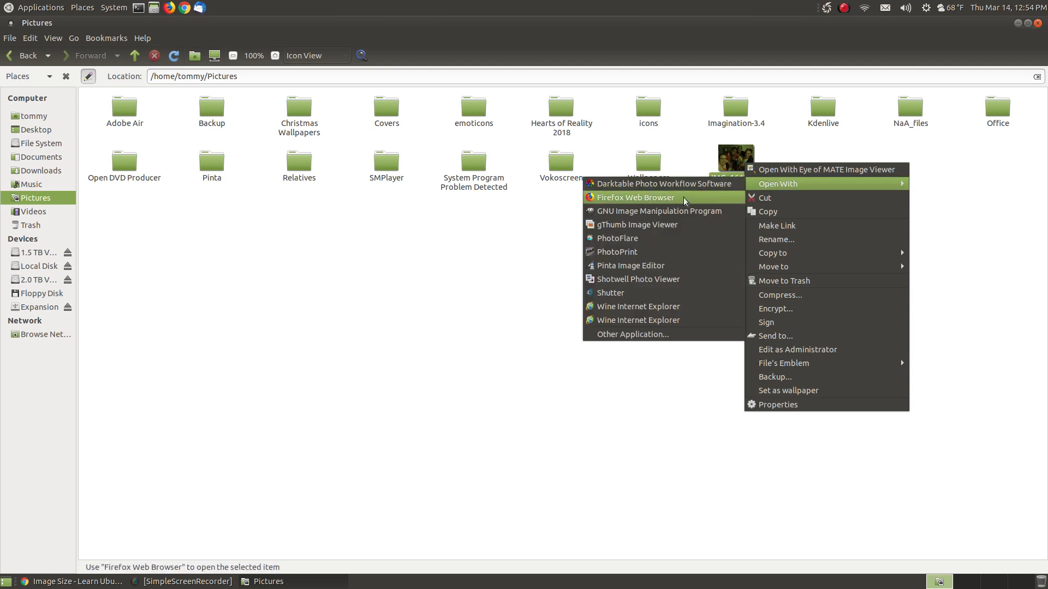
click(646, 267)
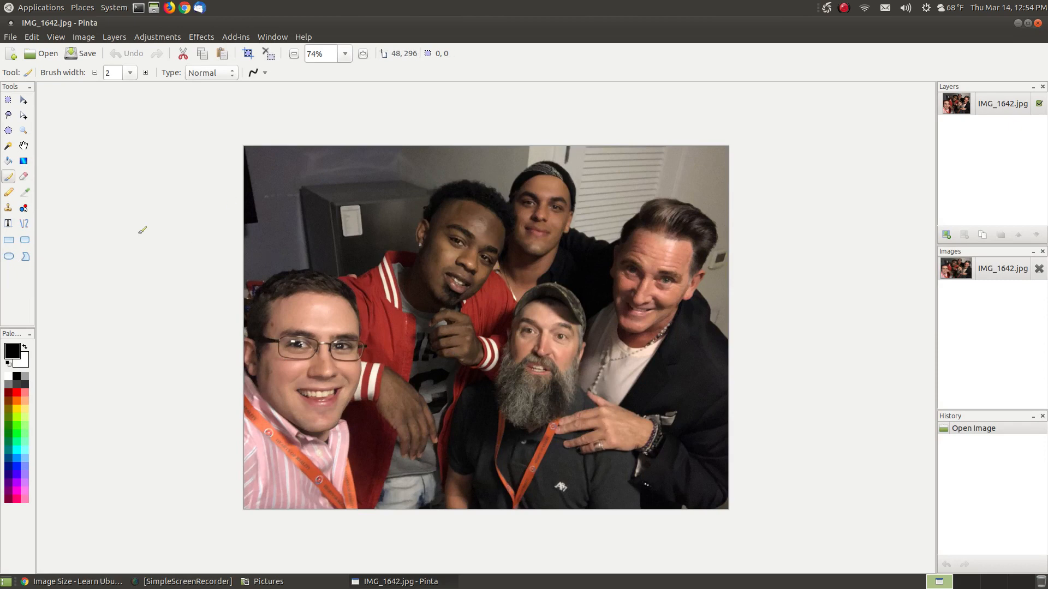
Switch to Chrome to review the Canvas Resize section of the tutorial page, and return to Pinta
click(60, 581)
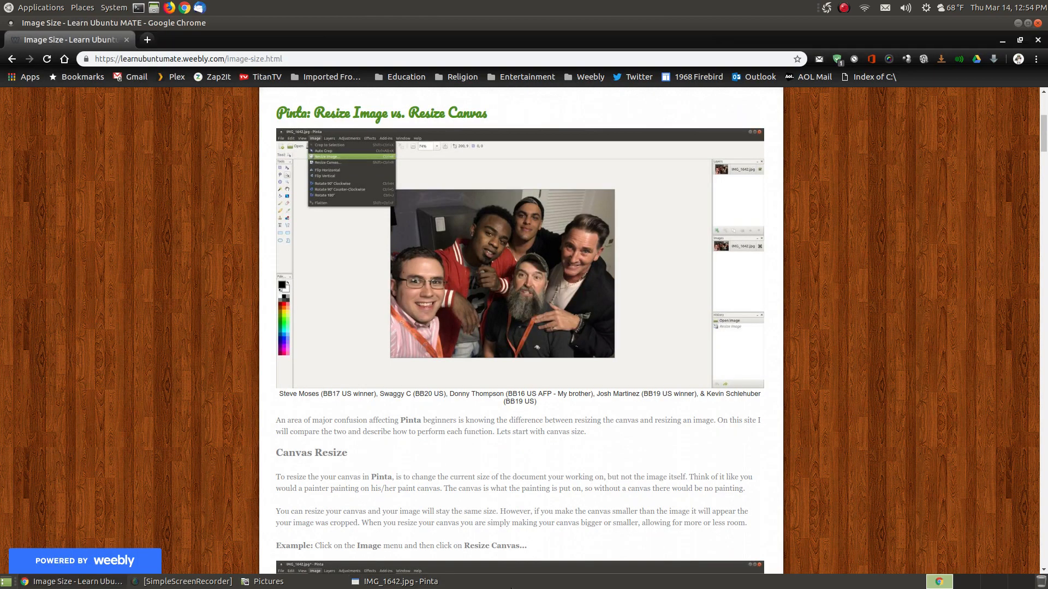
scroll(947, 348, down, 5)
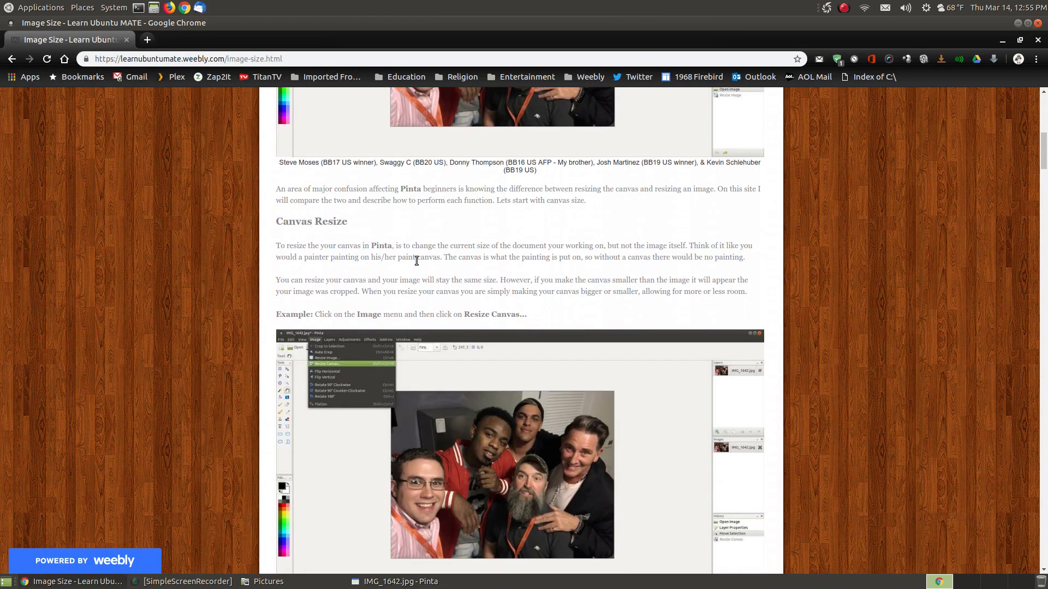
click(1018, 24)
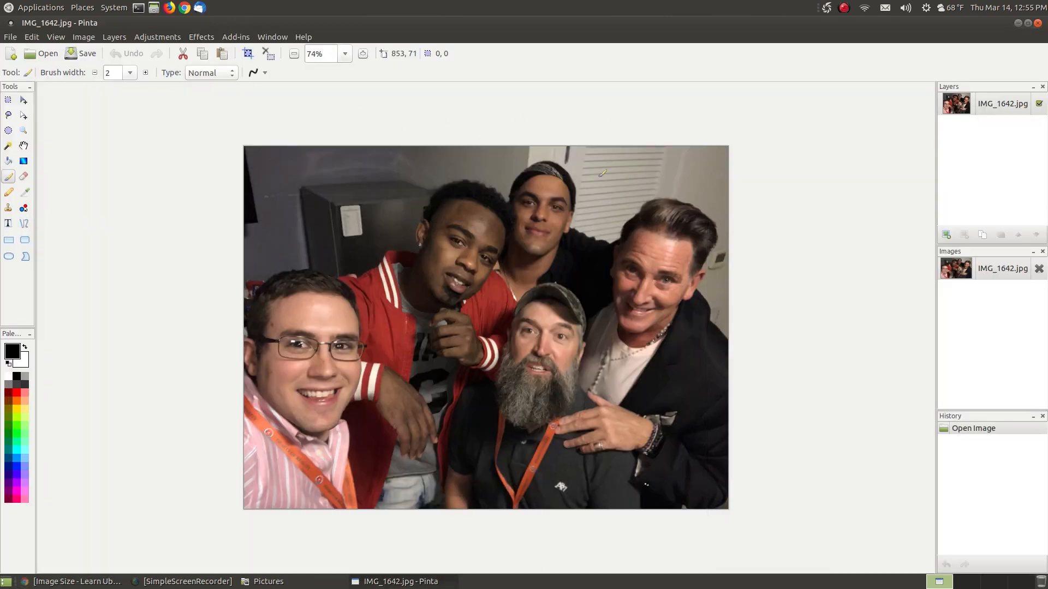
Open the Resize Canvas settings for the photo and move the dialog aside toward the photo's edge
click(87, 38)
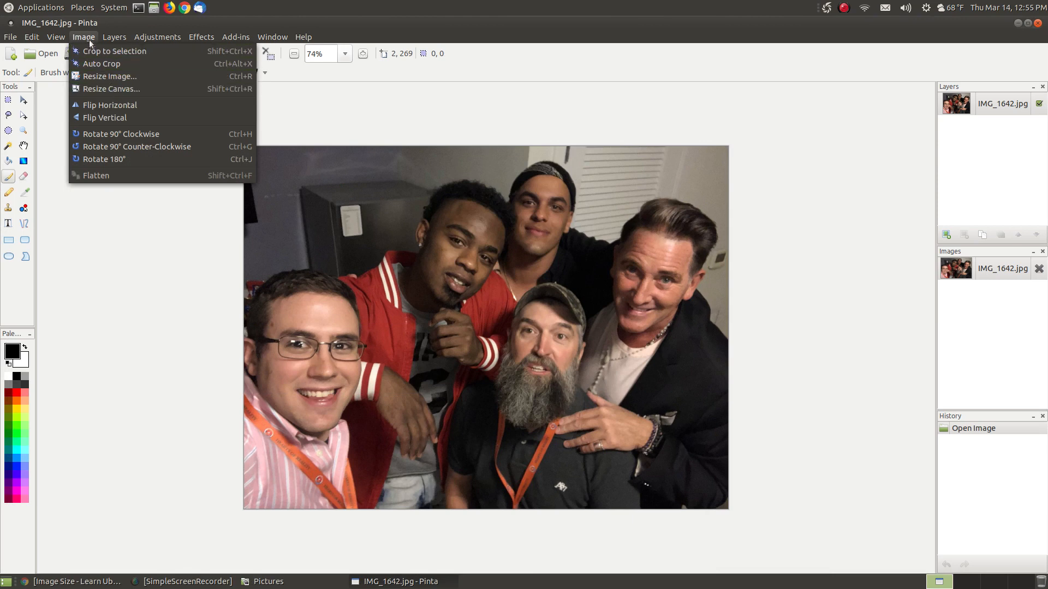
click(135, 88)
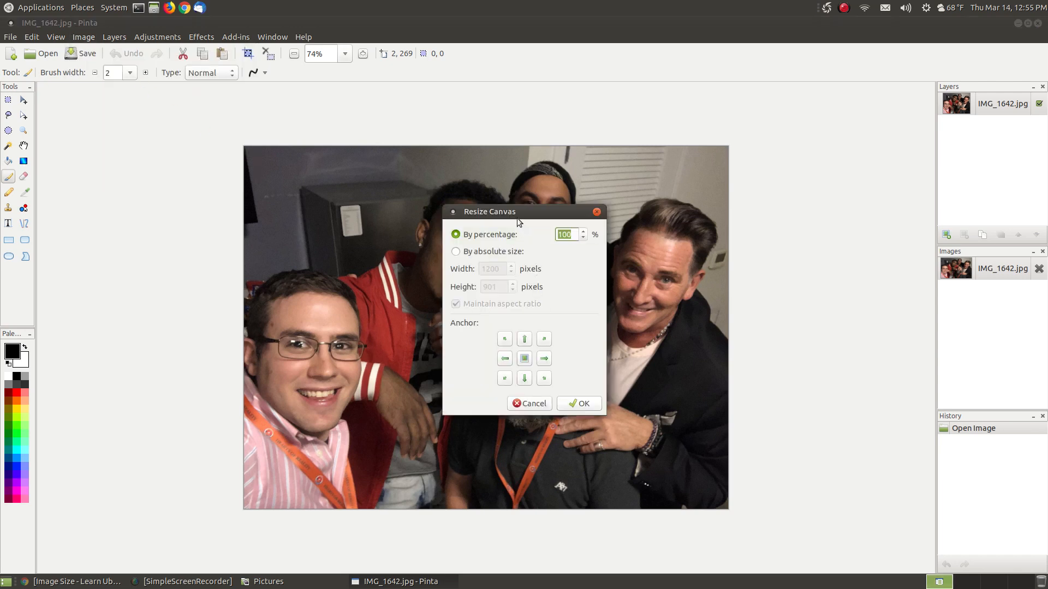
drag(518, 218, 757, 282)
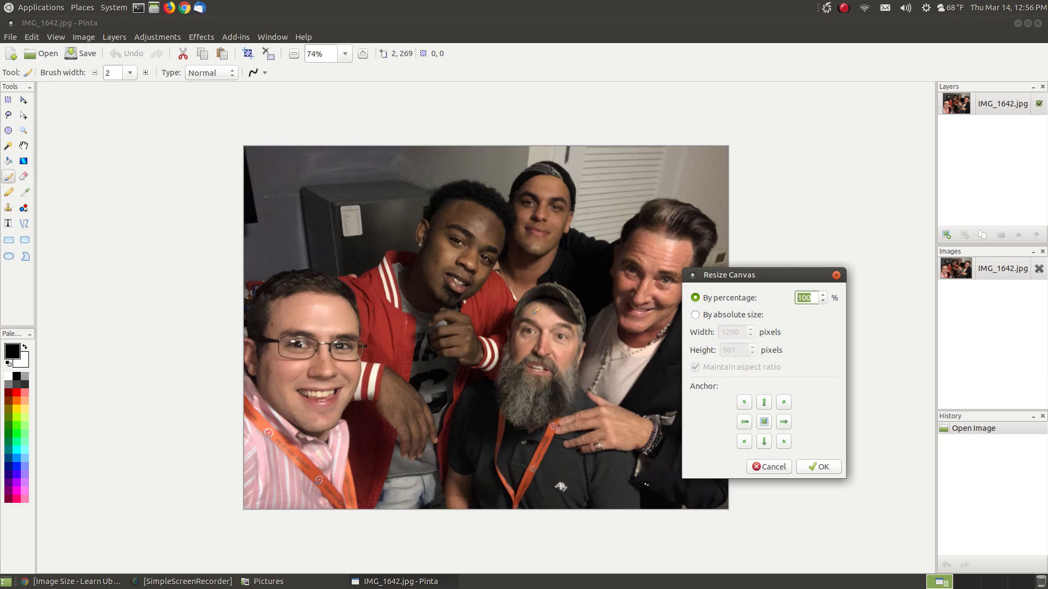
drag(758, 276, 767, 188)
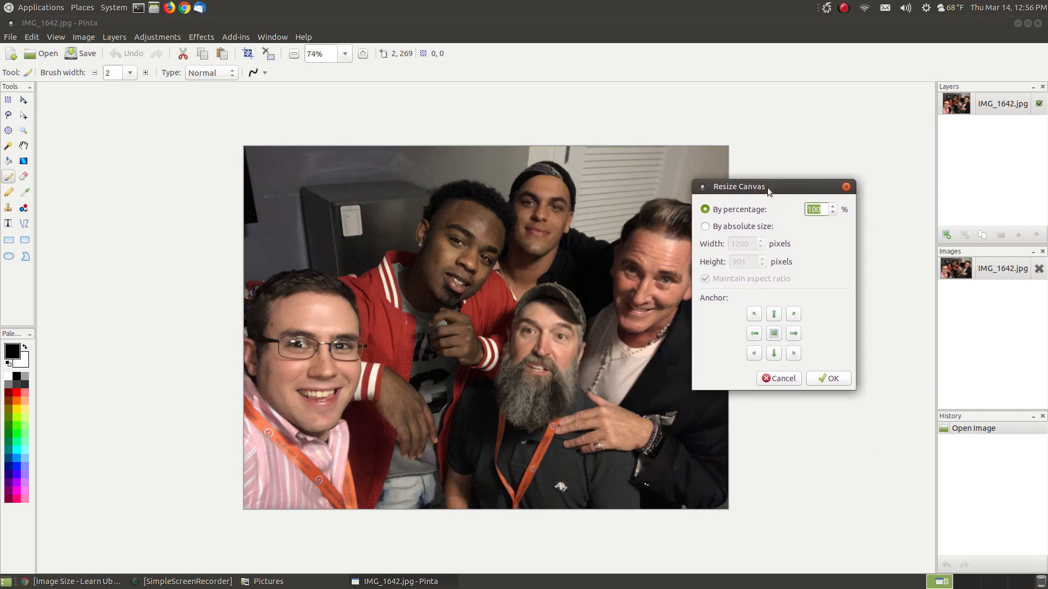
Switch to Chrome to examine the table of standard resolutions and the YouTube thumbnail guidelines, and return to Pinta
click(93, 581)
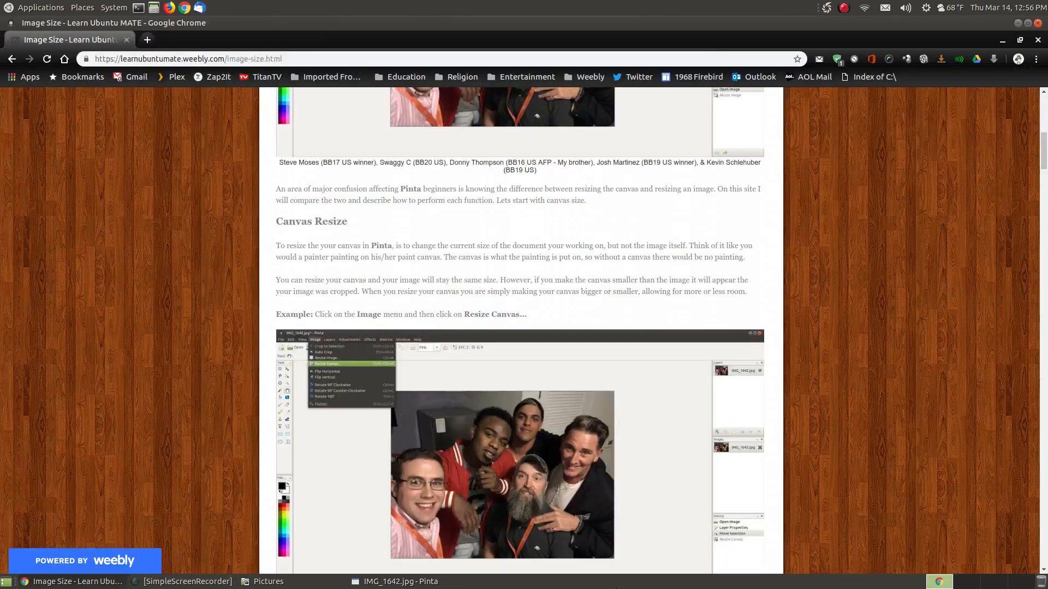
drag(1043, 164, 1043, 557)
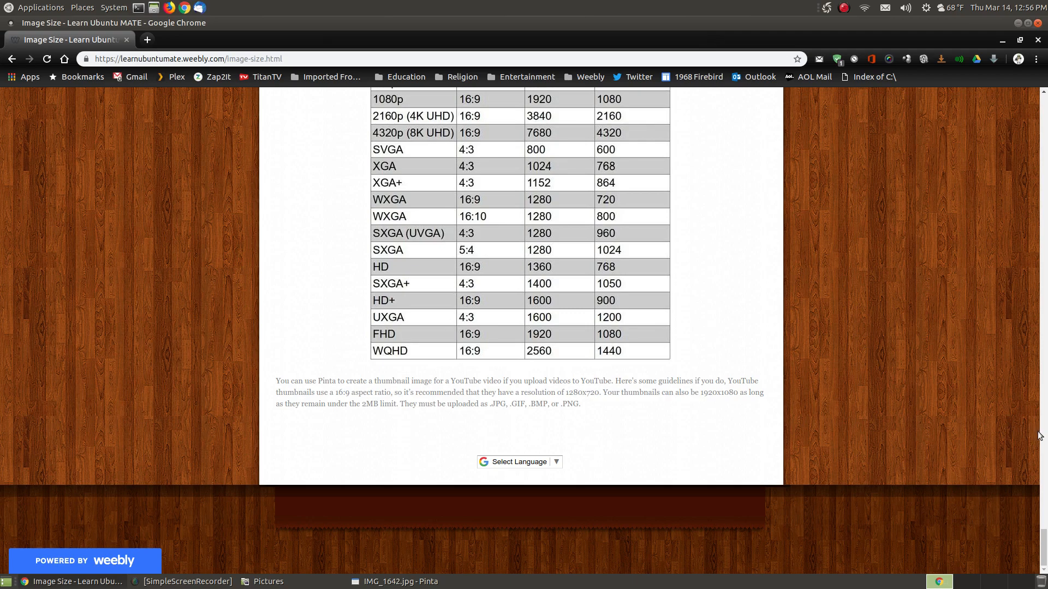
drag(1042, 549, 1043, 124)
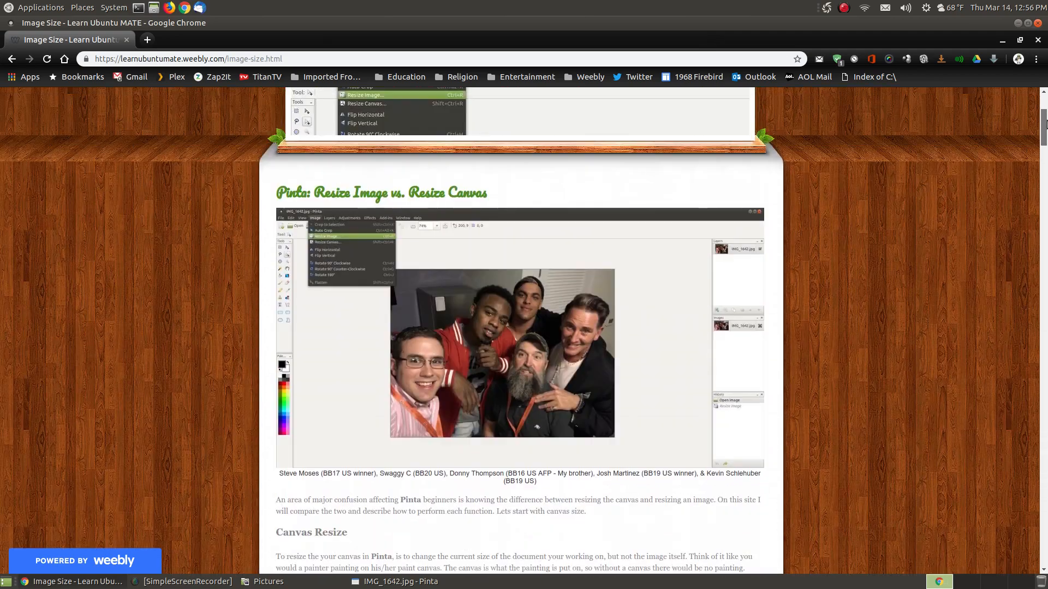
click(1018, 24)
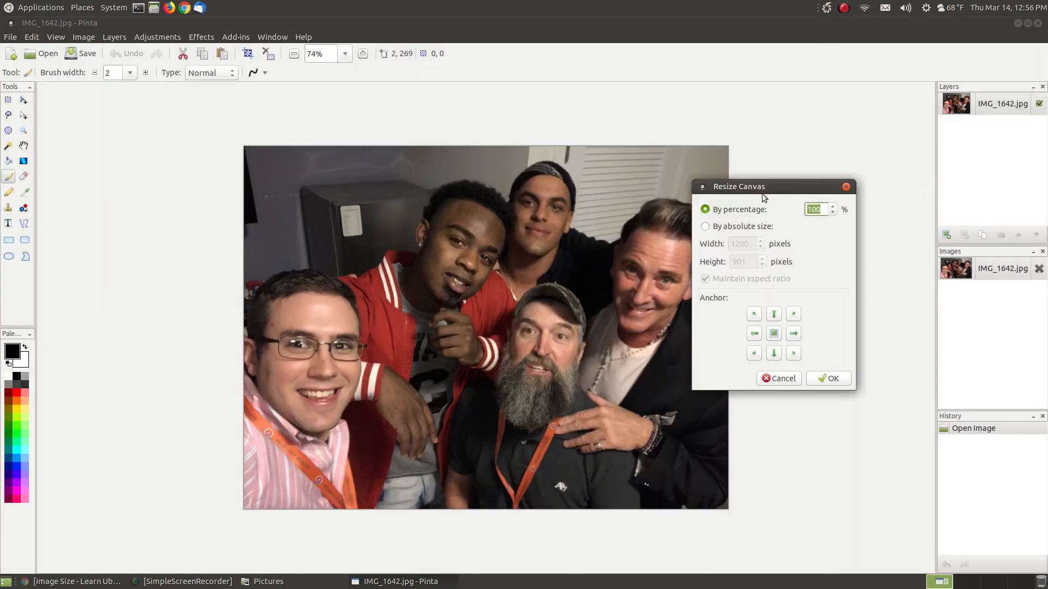
Move the Resize Canvas dialog clear of the photo, and try the absolute size mode before returning to percentage
drag(738, 187, 808, 167)
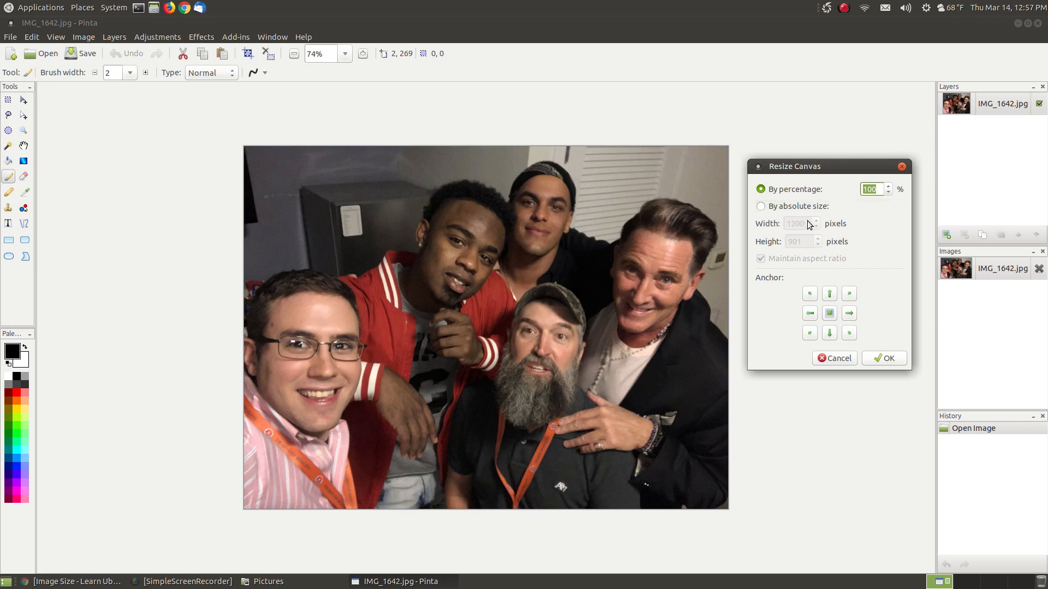
click(770, 210)
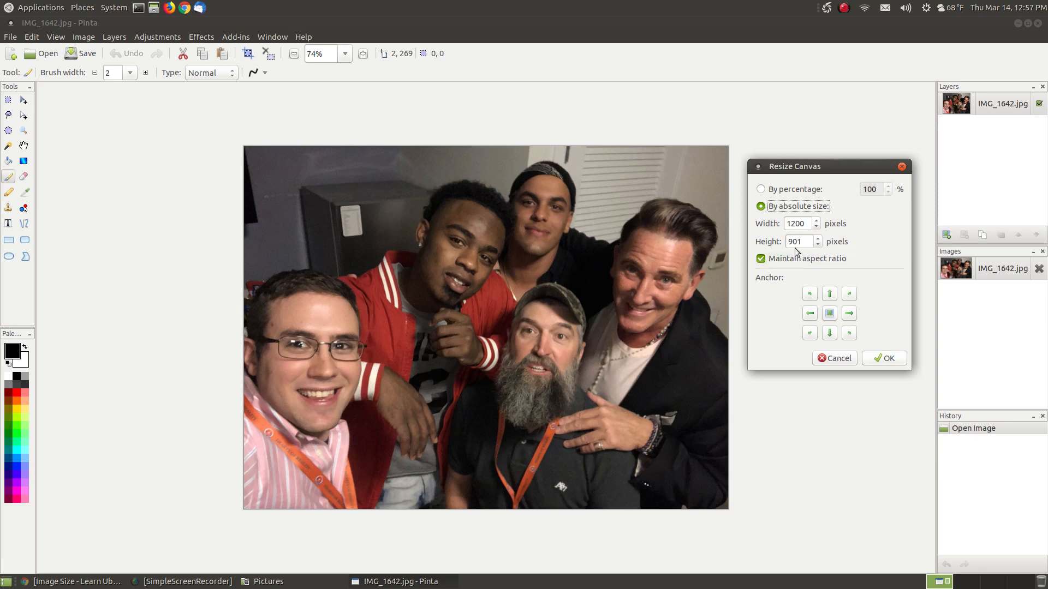
click(760, 190)
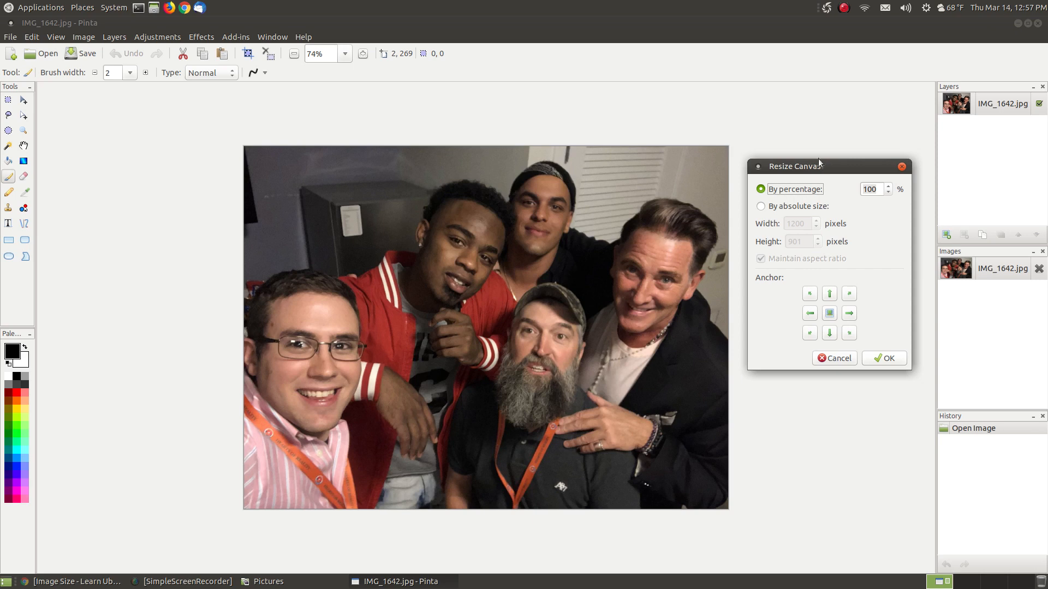
Resize the canvas to 120 percent, keeping the photo anchored in the centre
drag(880, 189, 859, 189)
text(10)
key(BackSpace)
text(20)
click(884, 359)
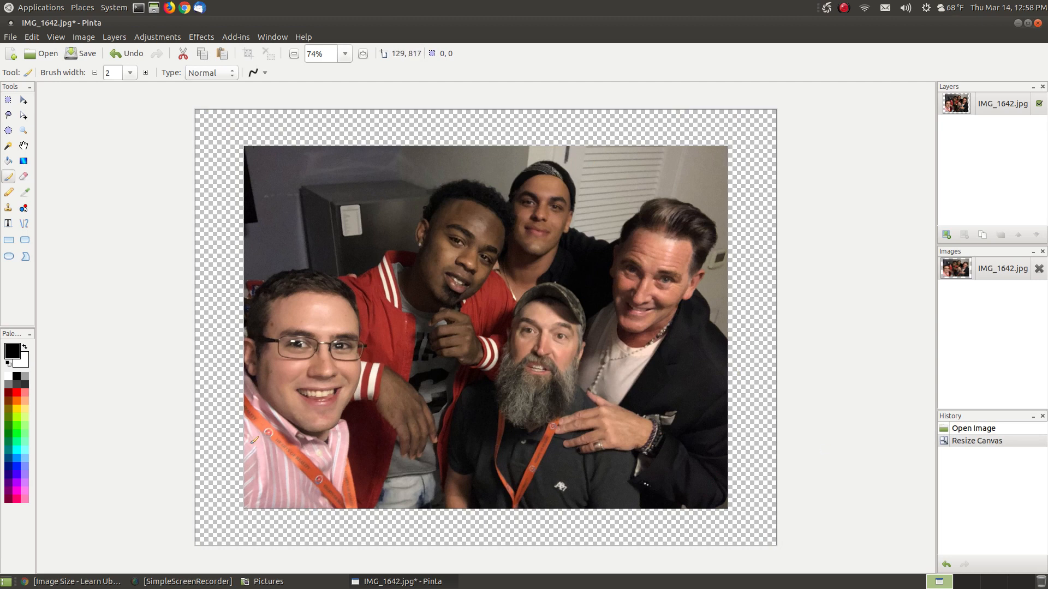
Add a new layer beneath the photo layer and fill it with gray using the Paint Bucket
click(948, 235)
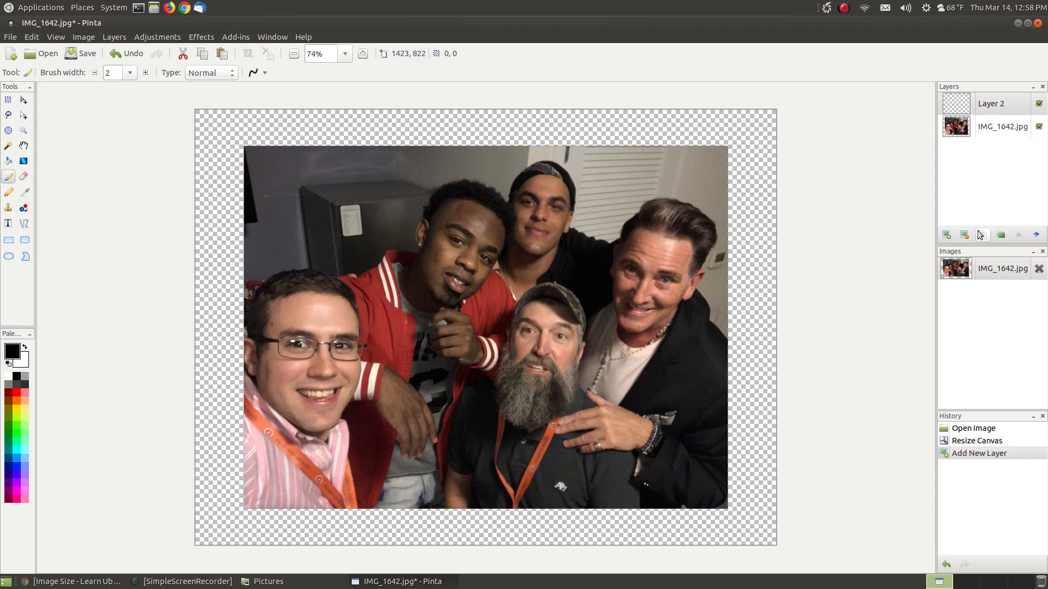
click(1035, 235)
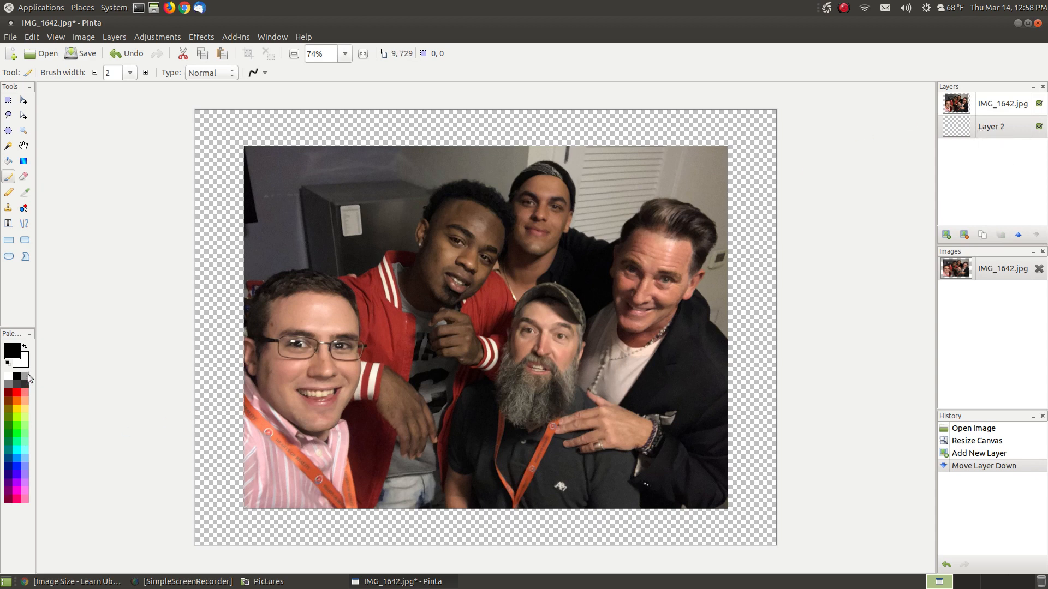
click(9, 163)
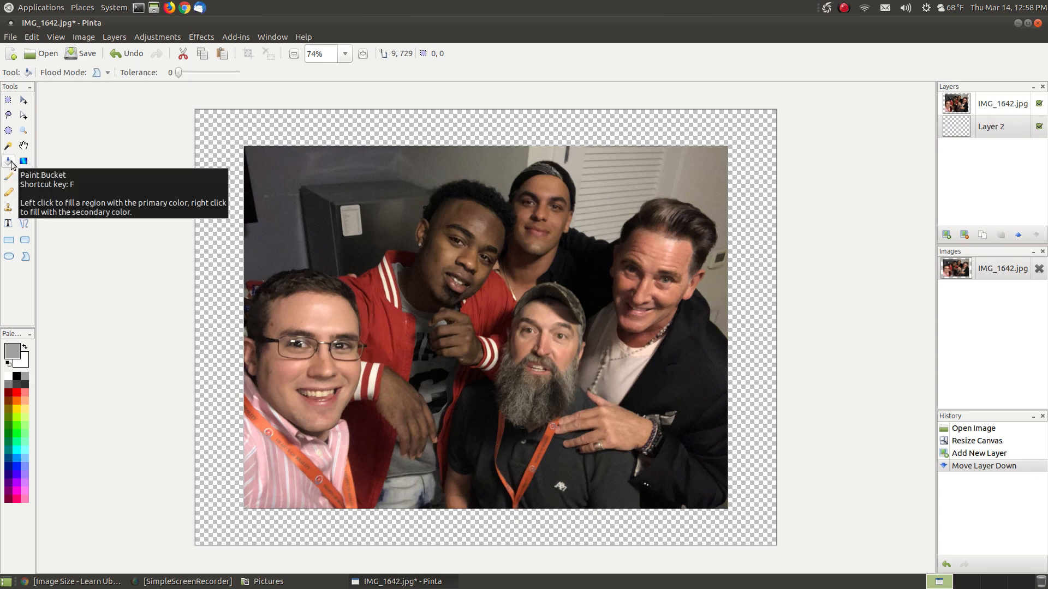
click(268, 121)
click(267, 121)
click(268, 121)
click(267, 121)
click(268, 121)
click(267, 121)
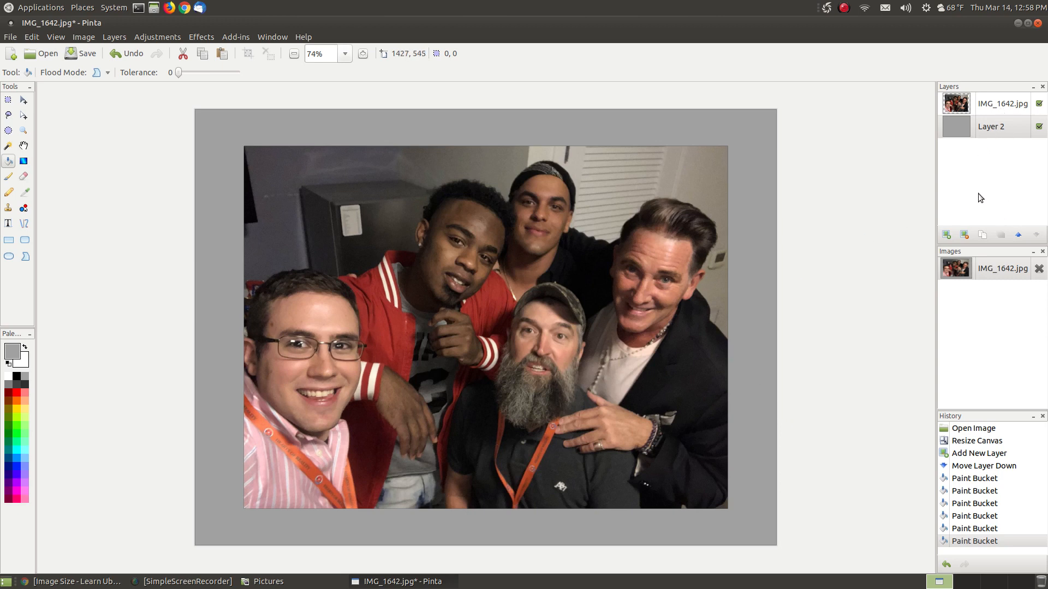
Undo the gray fills, the added layer and the canvas enlargement, back to the originally opened photo
click(129, 55)
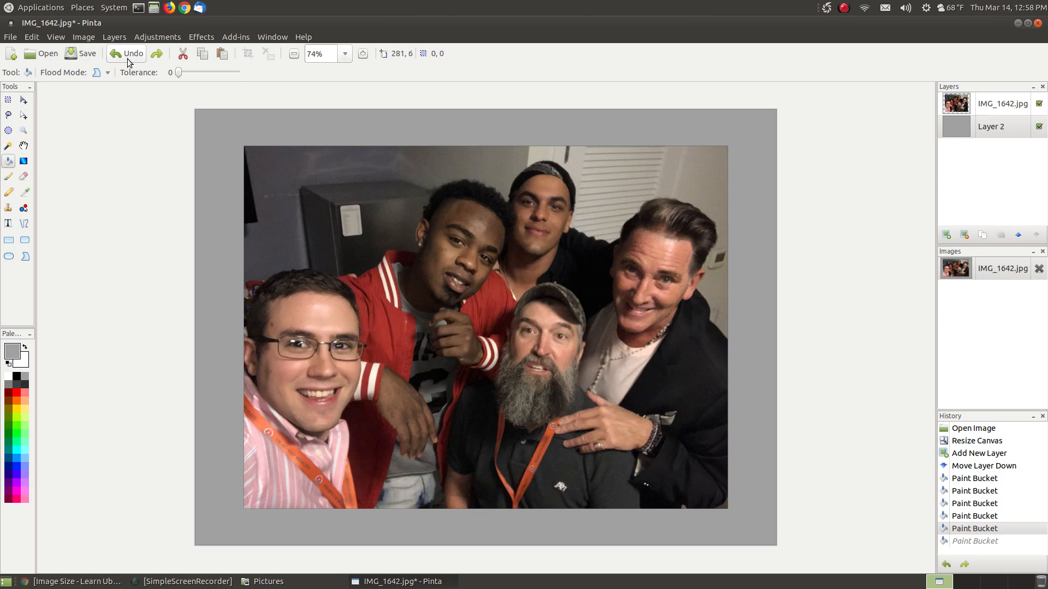
click(130, 55)
click(129, 60)
click(129, 60)
click(127, 59)
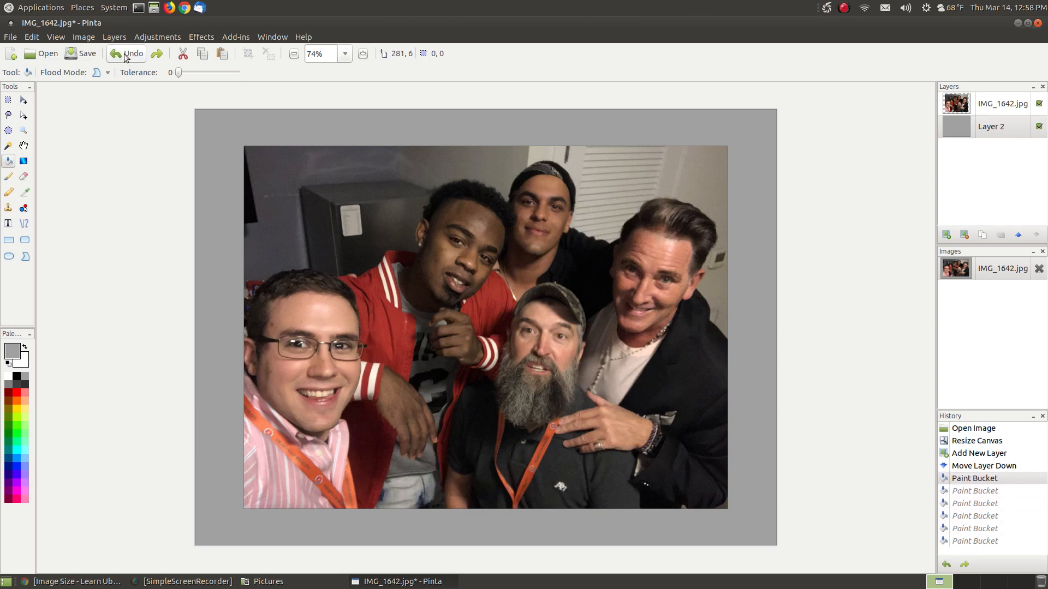
click(126, 58)
click(126, 58)
click(126, 58)
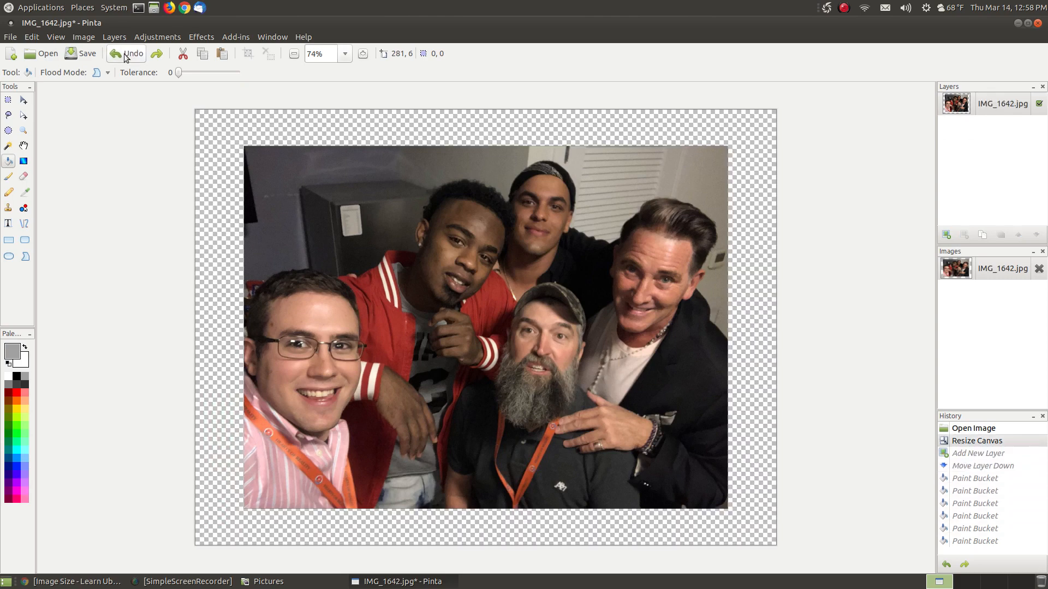
click(126, 57)
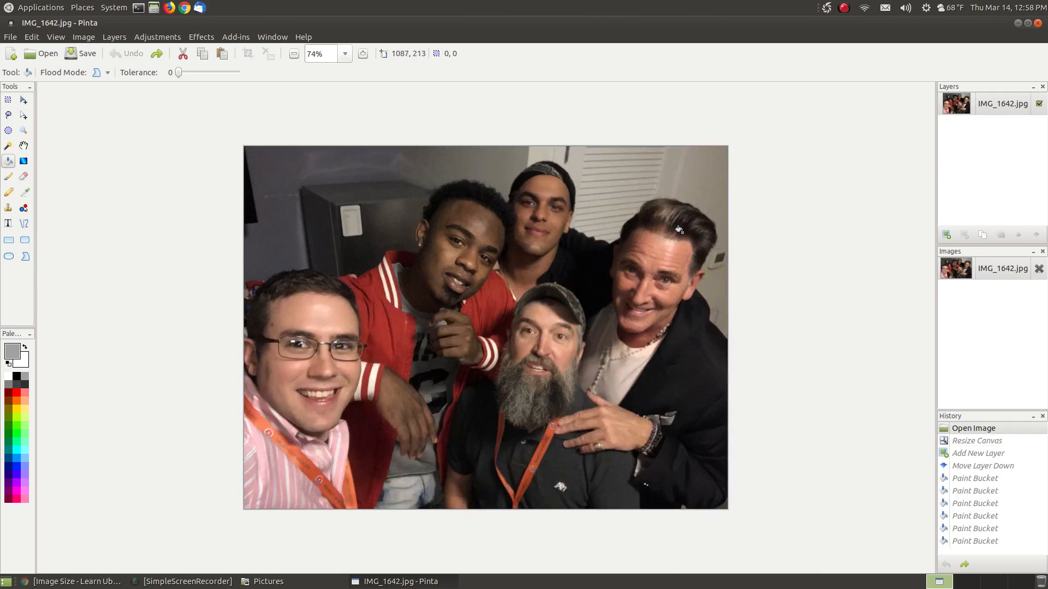
Redo the canvas enlargement to compare it with the original photo, and undo it again
click(157, 54)
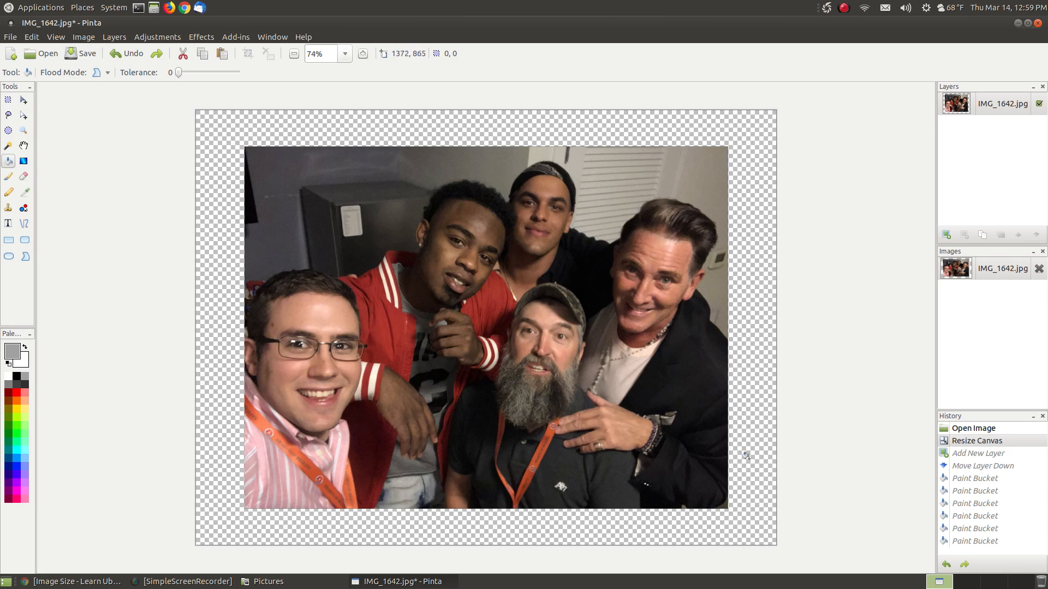
click(115, 56)
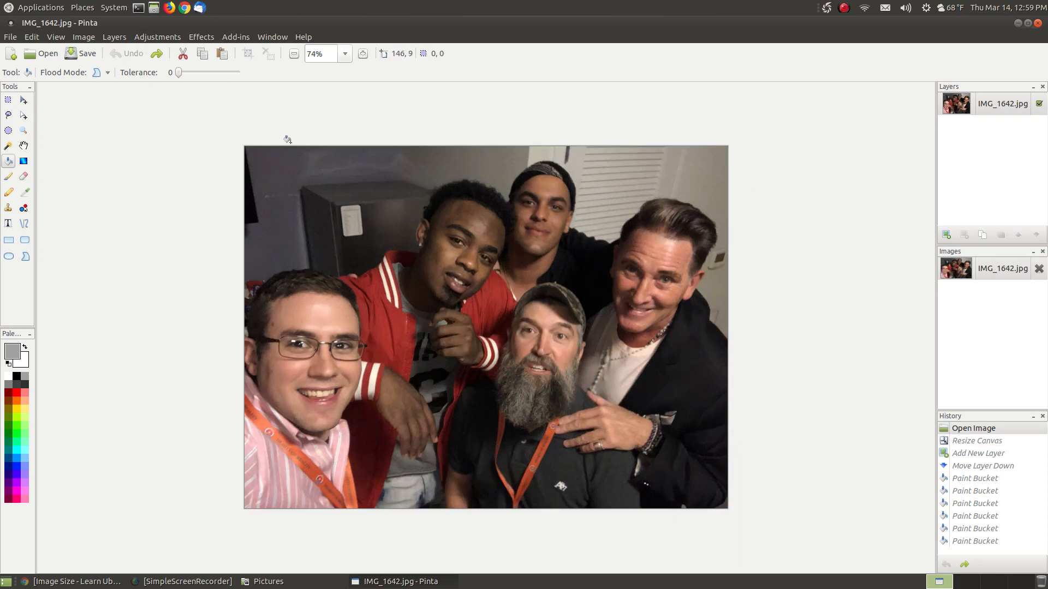
Resize the canvas to 75 percent to demonstrate cropping, and undo the resize
click(96, 38)
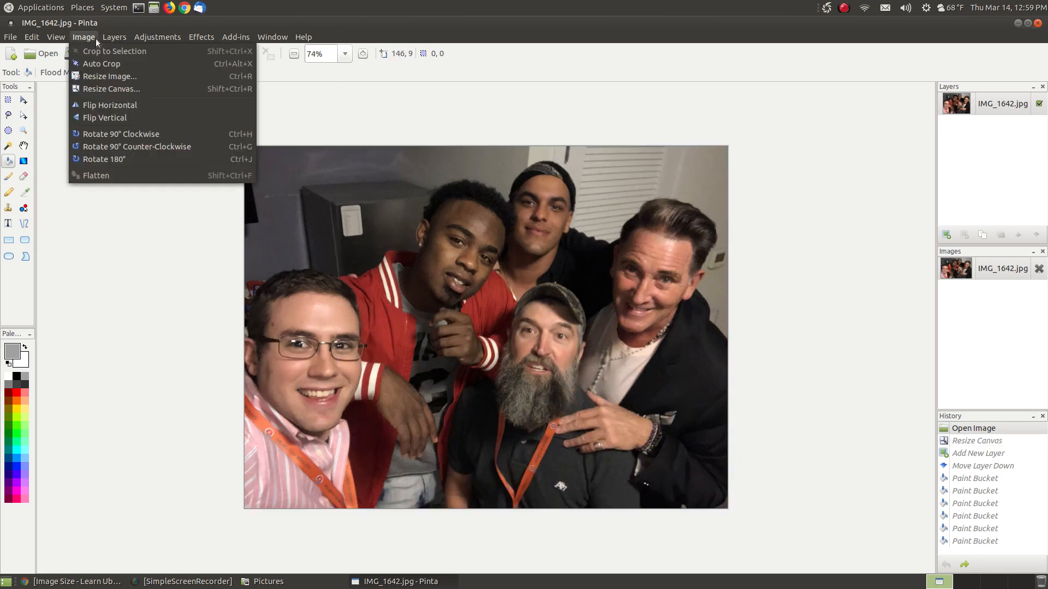
click(129, 90)
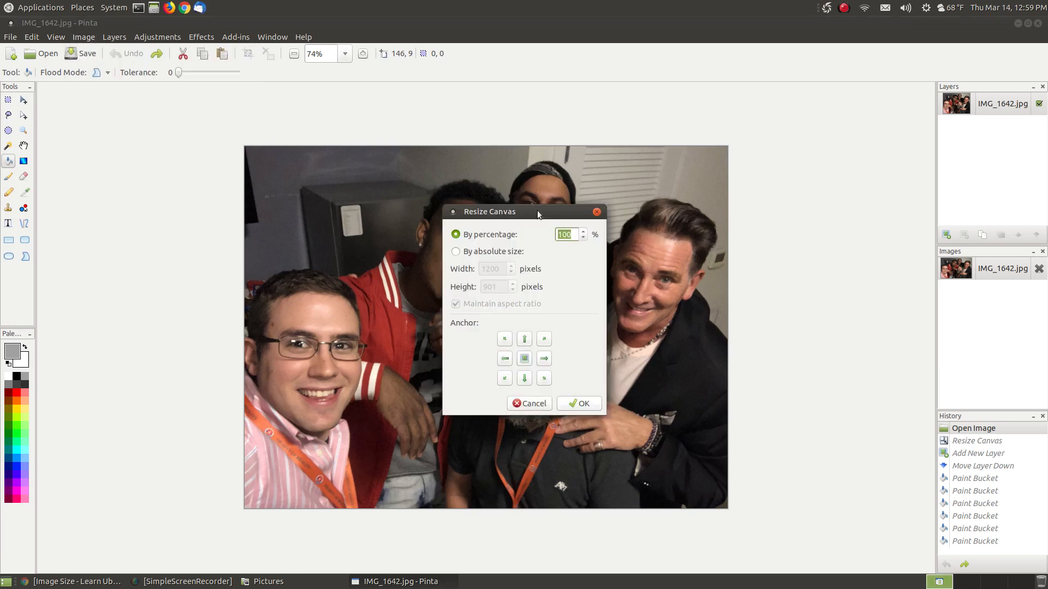
drag(525, 211, 809, 179)
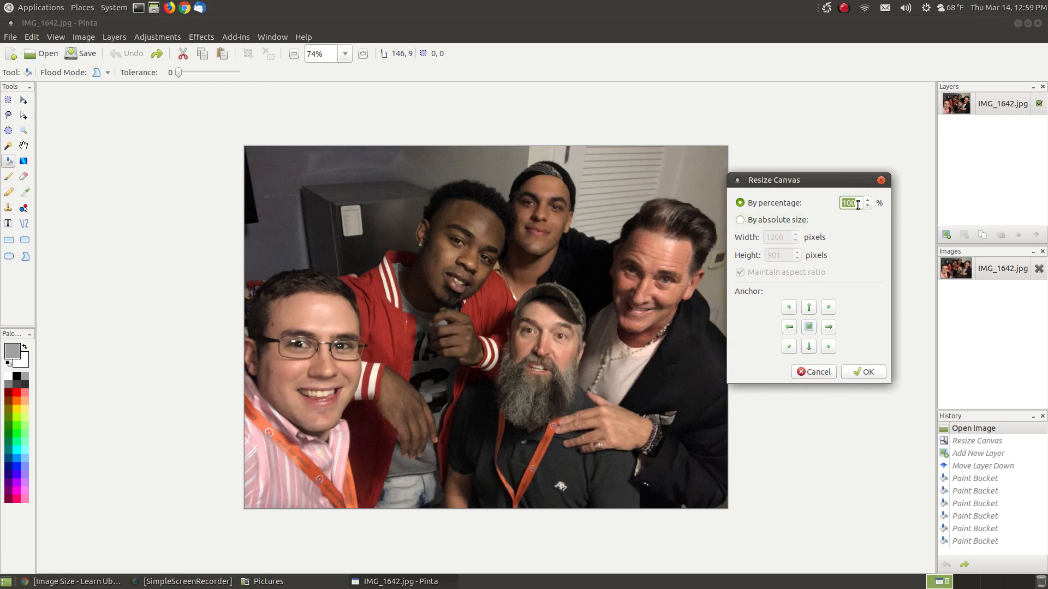
text(75)
click(866, 373)
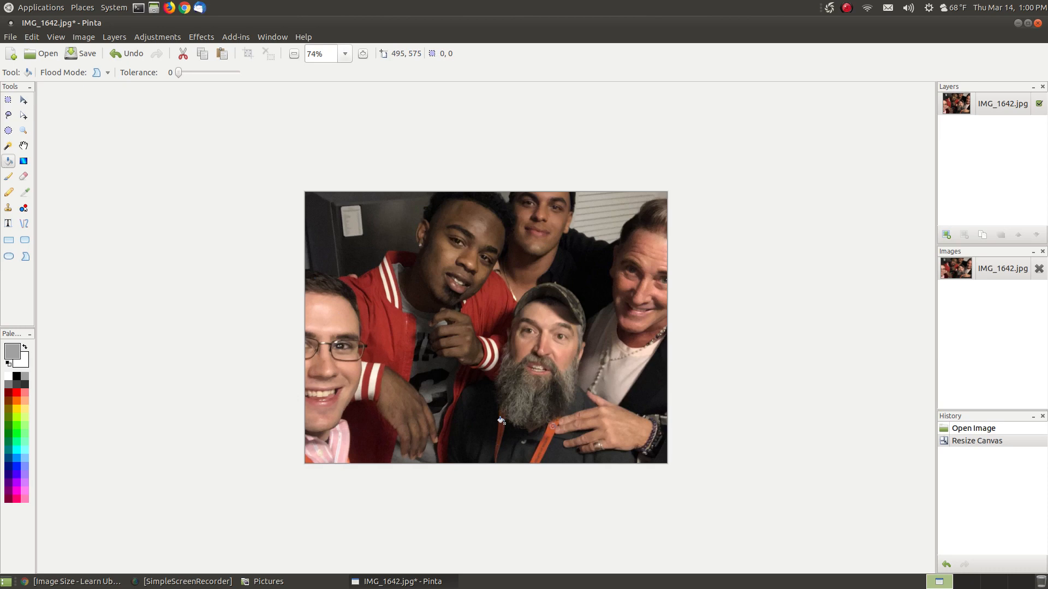
click(120, 57)
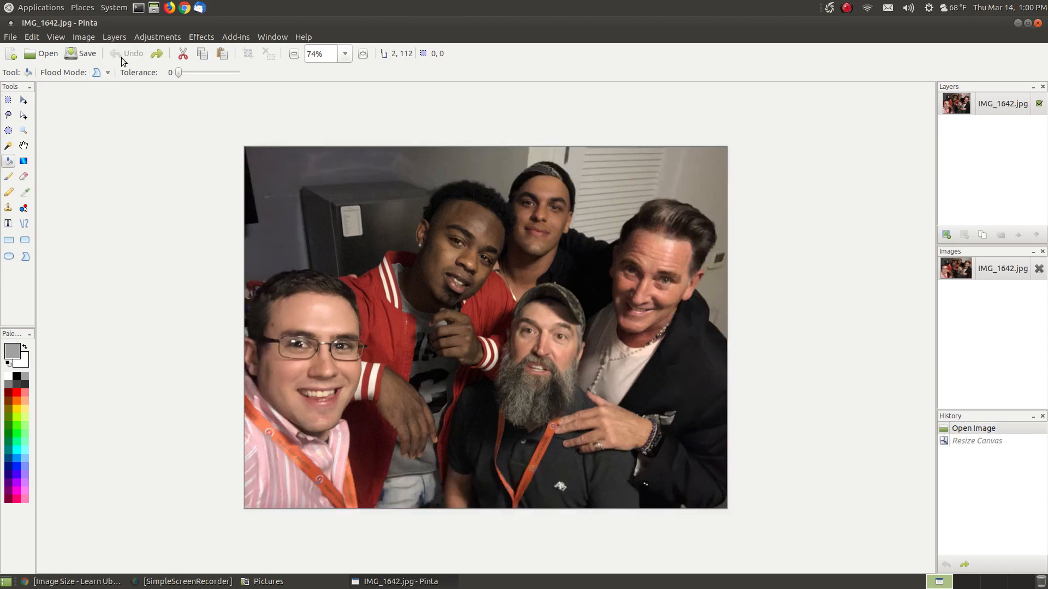
Set the canvas resize to an absolute width of 1500 pixels with the aspect ratio maintained
click(84, 40)
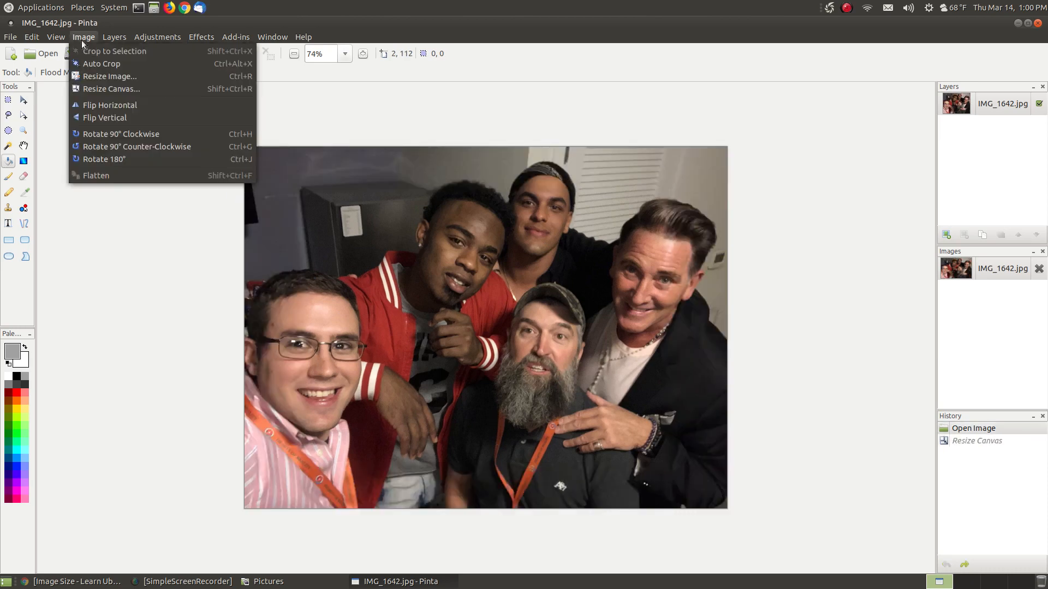
click(115, 89)
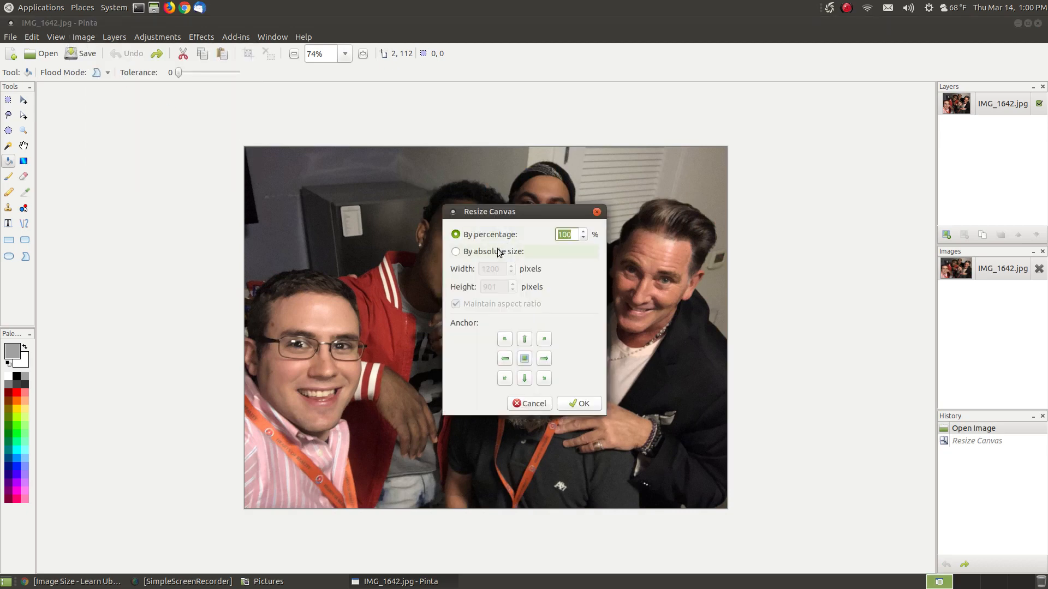
click(459, 252)
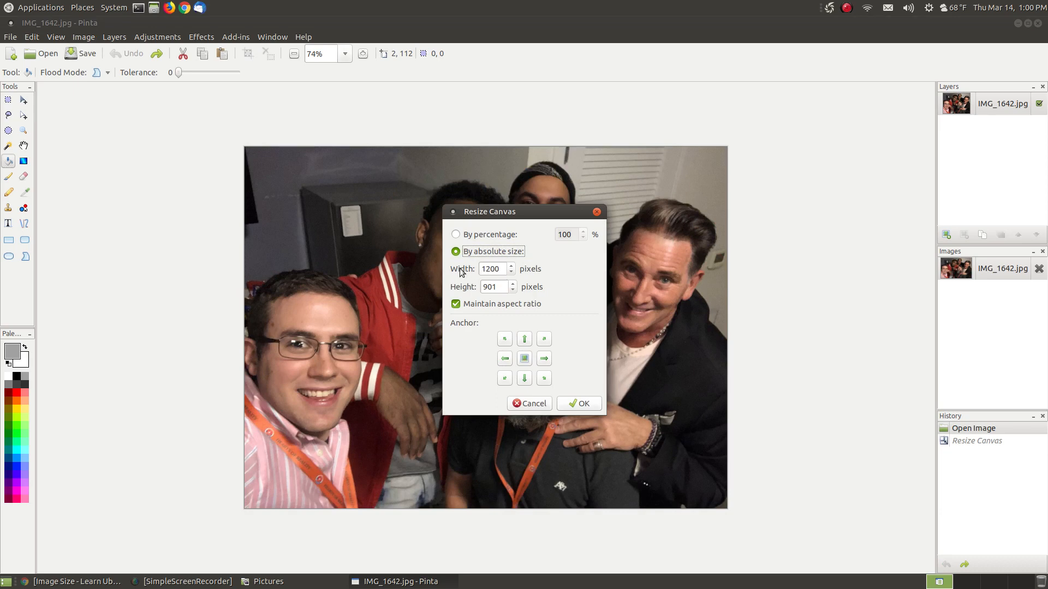
click(500, 272)
double_click(498, 271)
text(14)
text(50)
key(BackSpace)
key(BackSpace)
key(BackSpace)
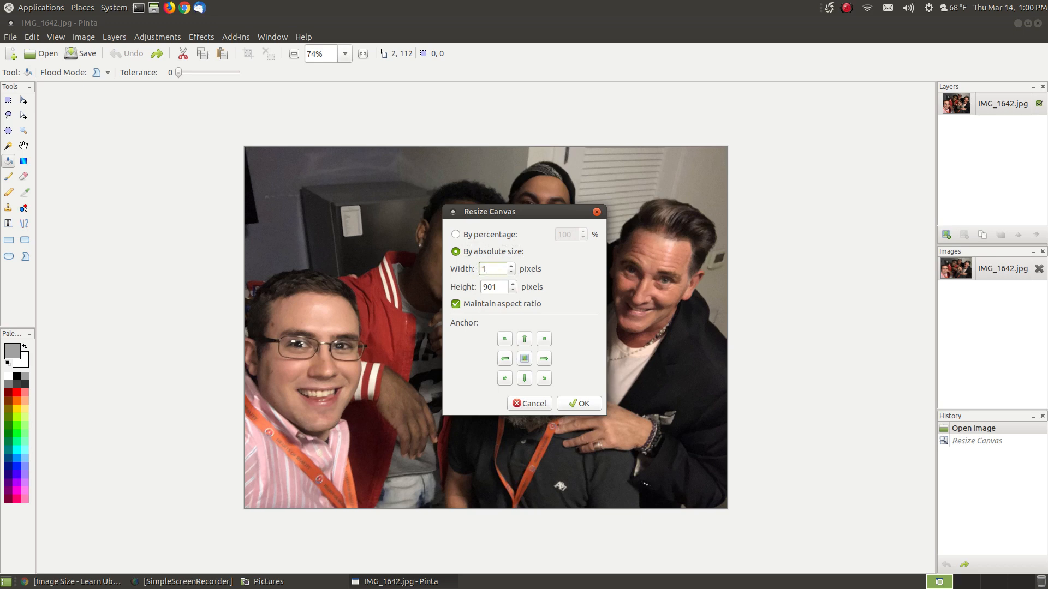
text(500)
click(498, 288)
Apply the proportional canvas enlargement around the photo, and undo it
drag(515, 212, 819, 154)
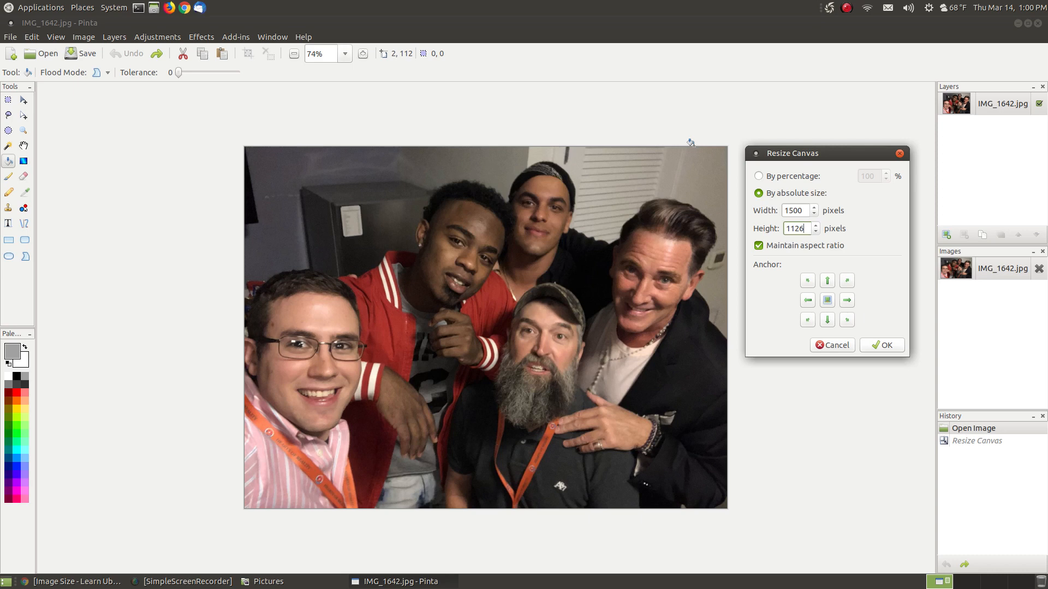
click(801, 225)
click(875, 345)
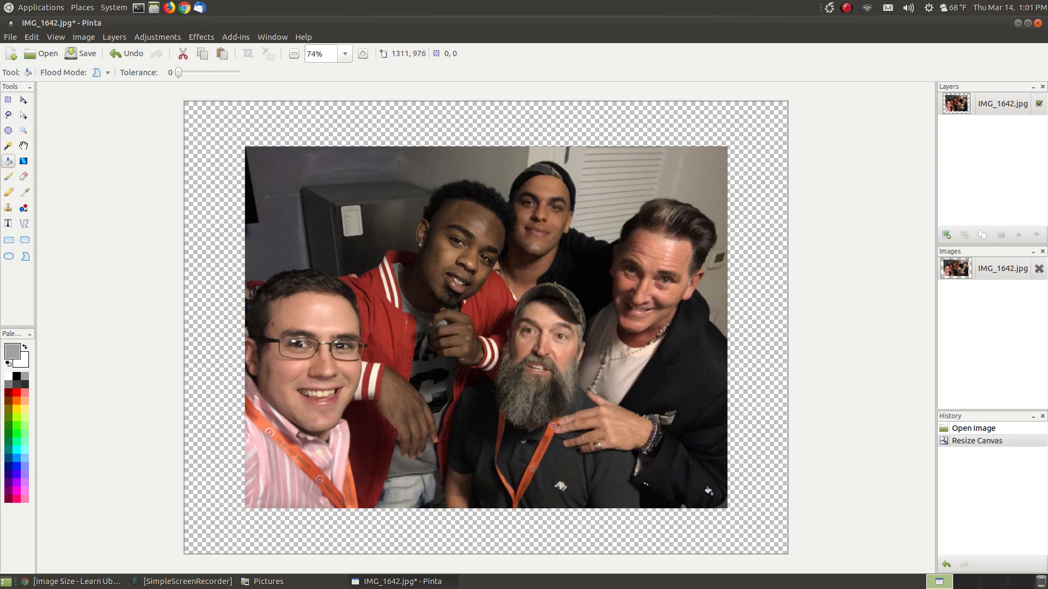
click(123, 54)
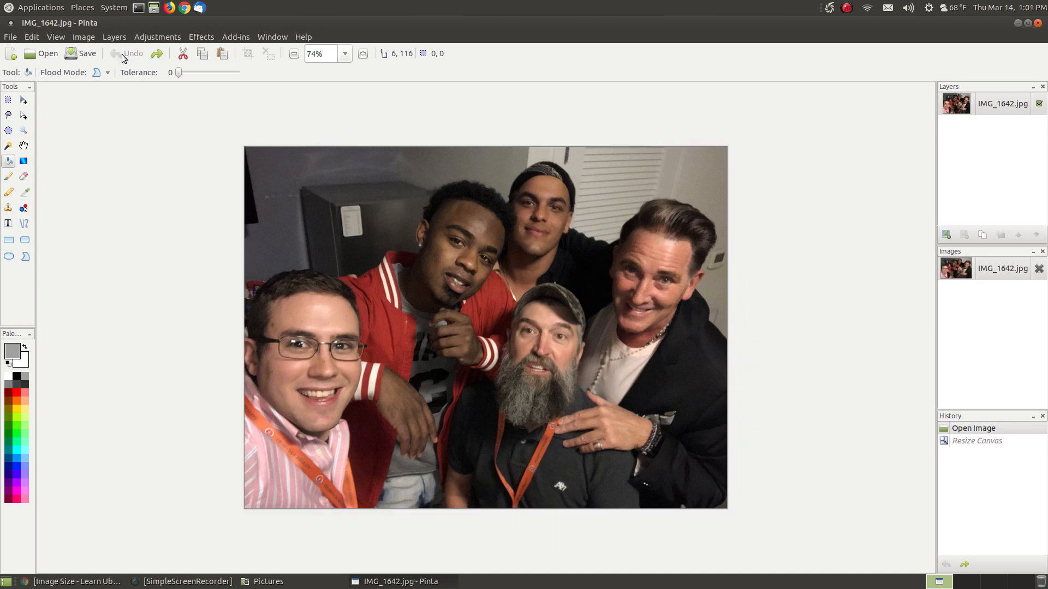
Resize the canvas by absolute size to a height of 1050 pixels without maintaining the aspect ratio, keeping the width at 1200 pixels
click(84, 37)
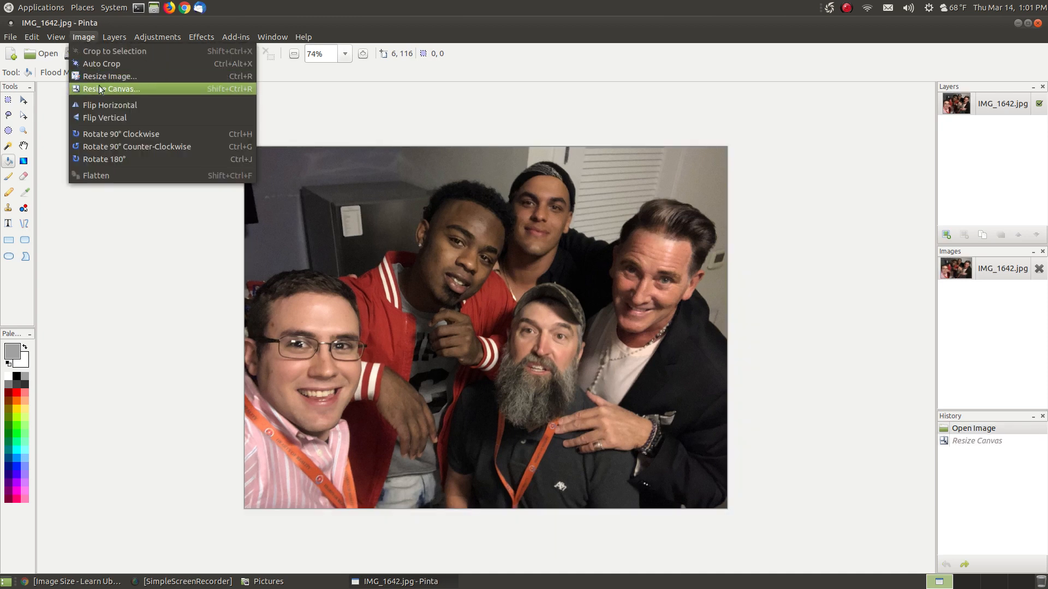
click(100, 90)
drag(507, 221, 752, 227)
click(739, 238)
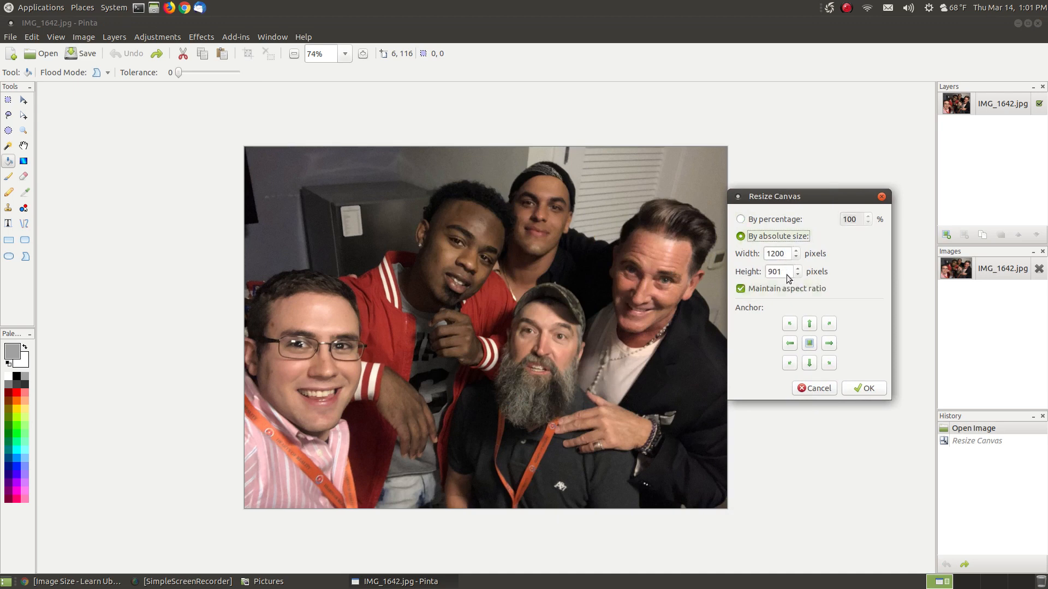
click(740, 289)
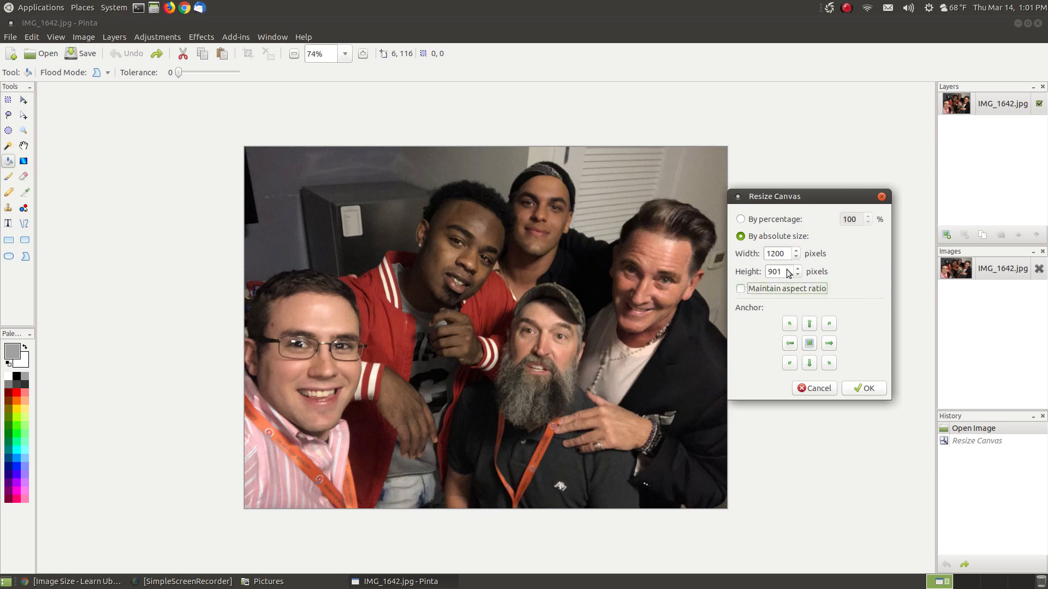
drag(787, 272, 761, 272)
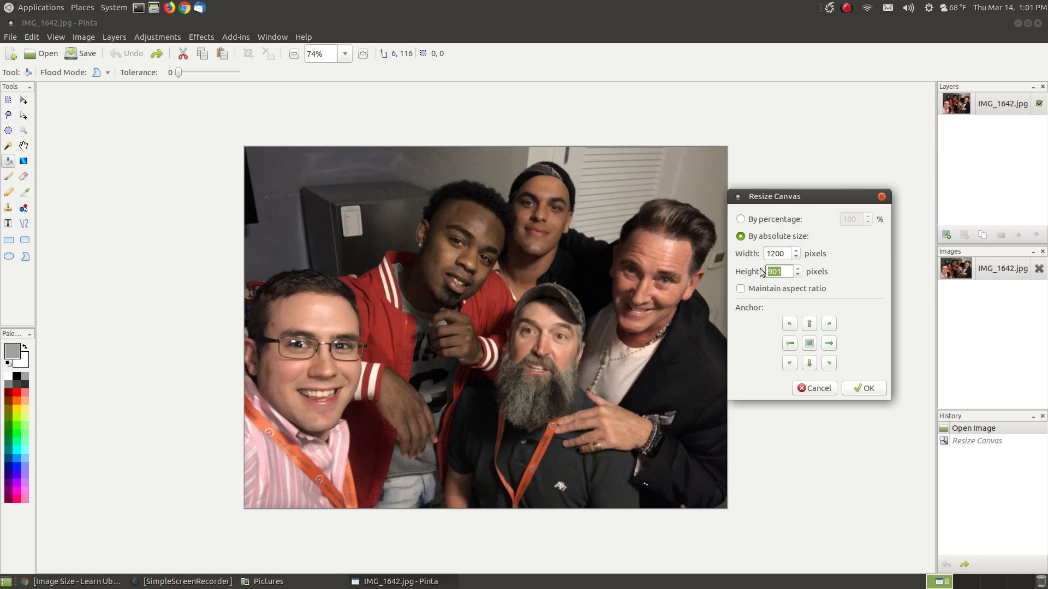
text(1050)
double_click(787, 254)
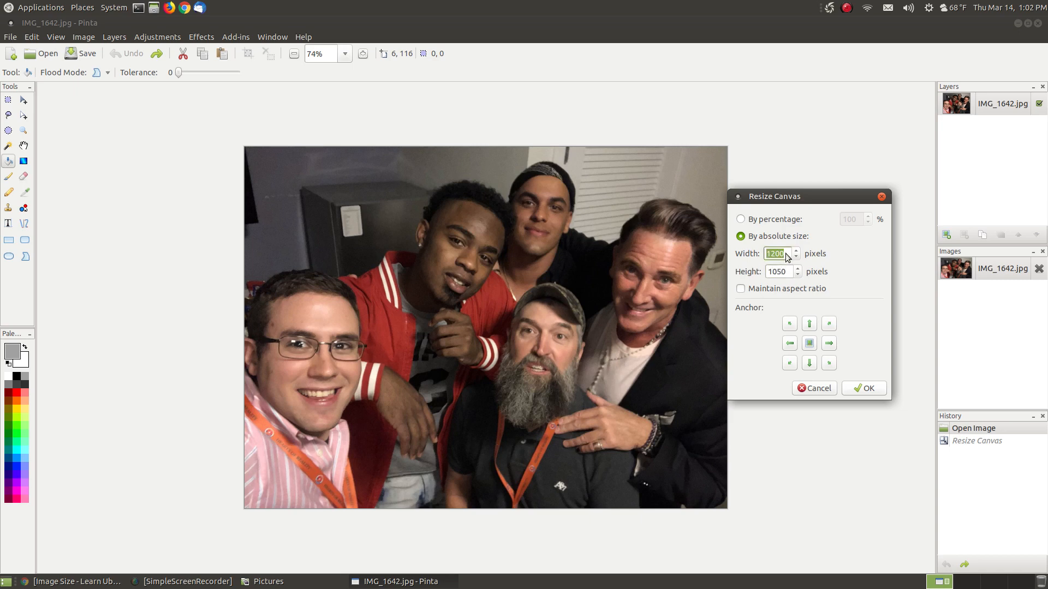
click(864, 389)
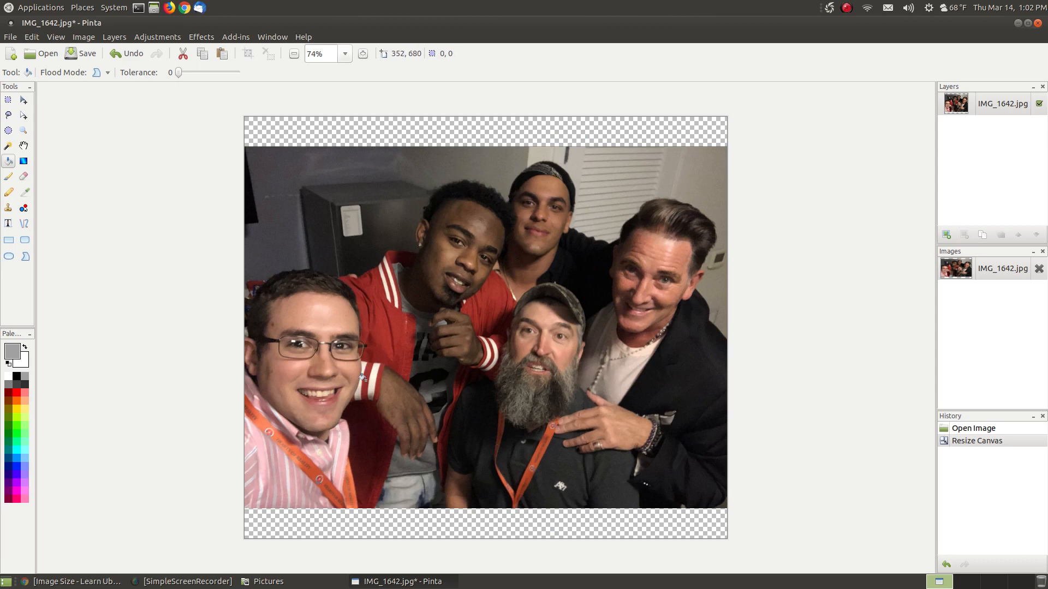
Check the absolute dimensions in the canvas resize settings, cancel without changes, and undo the last canvas resize
click(84, 39)
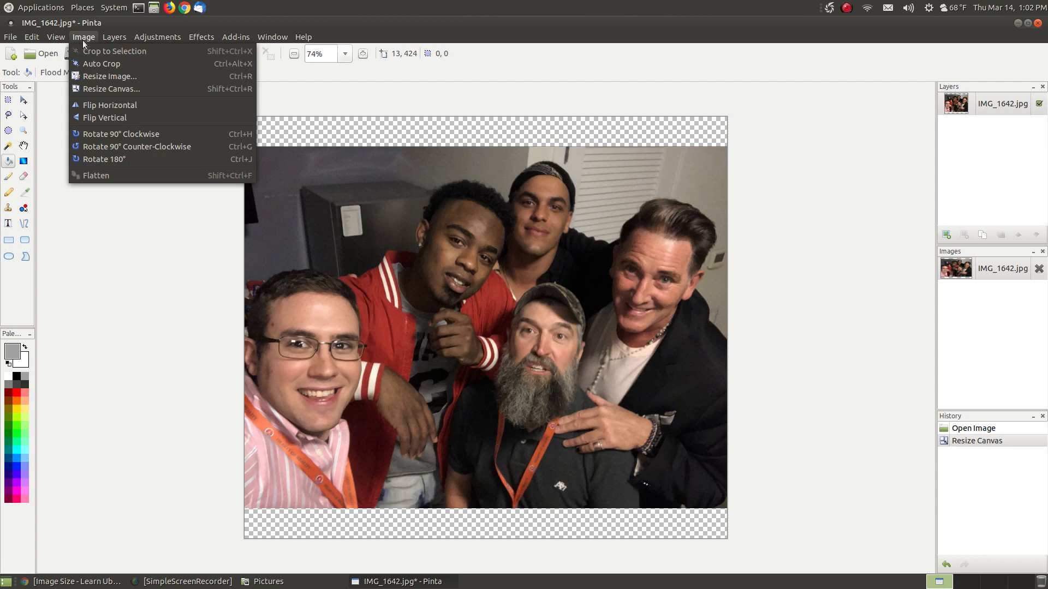
click(104, 88)
drag(507, 218, 807, 167)
click(756, 201)
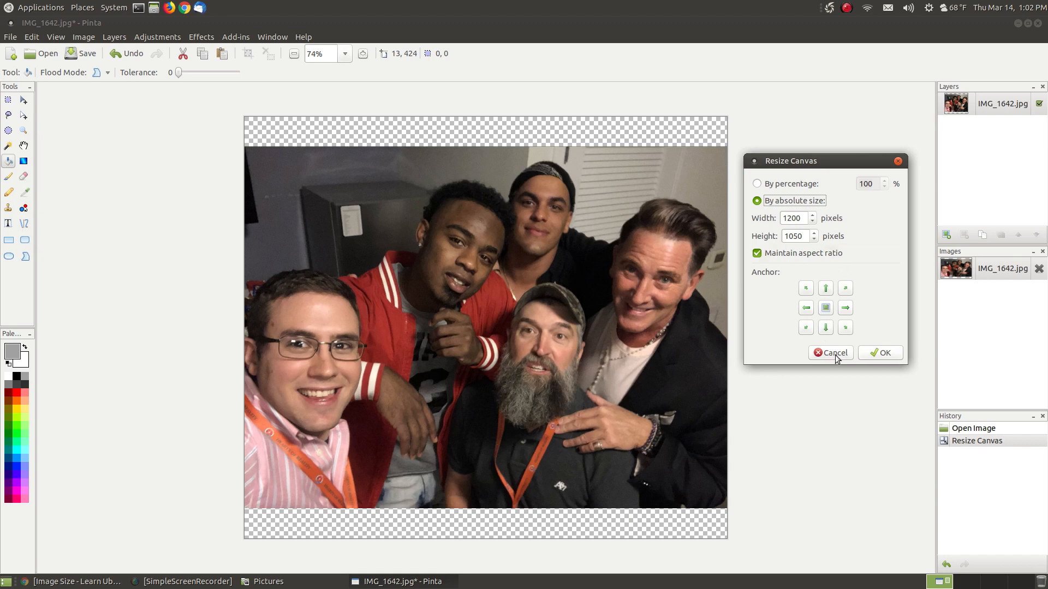
click(834, 353)
click(120, 55)
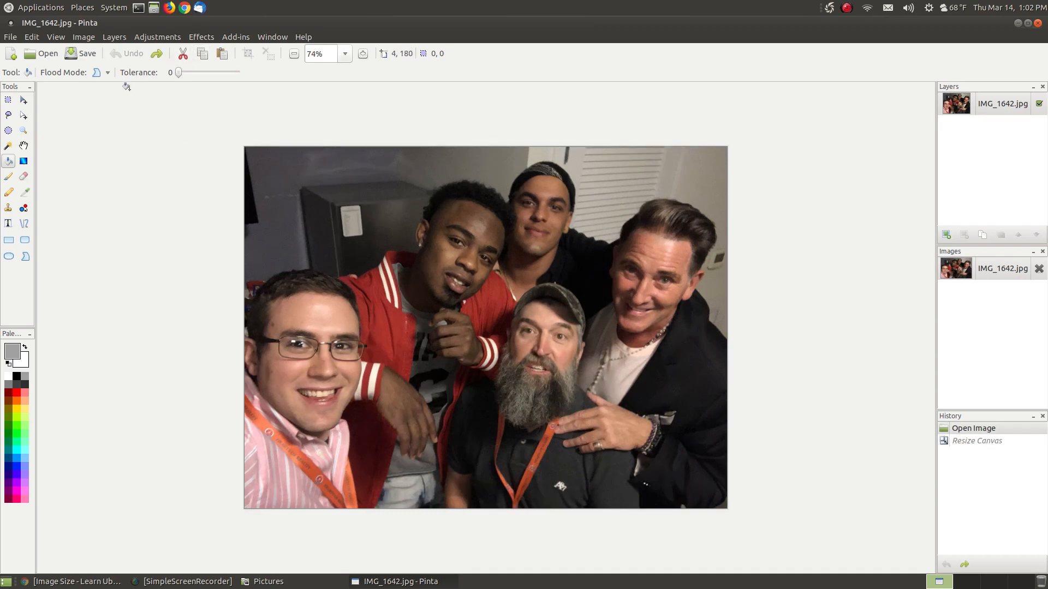
Resize the canvas to 1050 pixels high without maintaining the aspect ratio, anchoring the photo at the bottom center
click(83, 36)
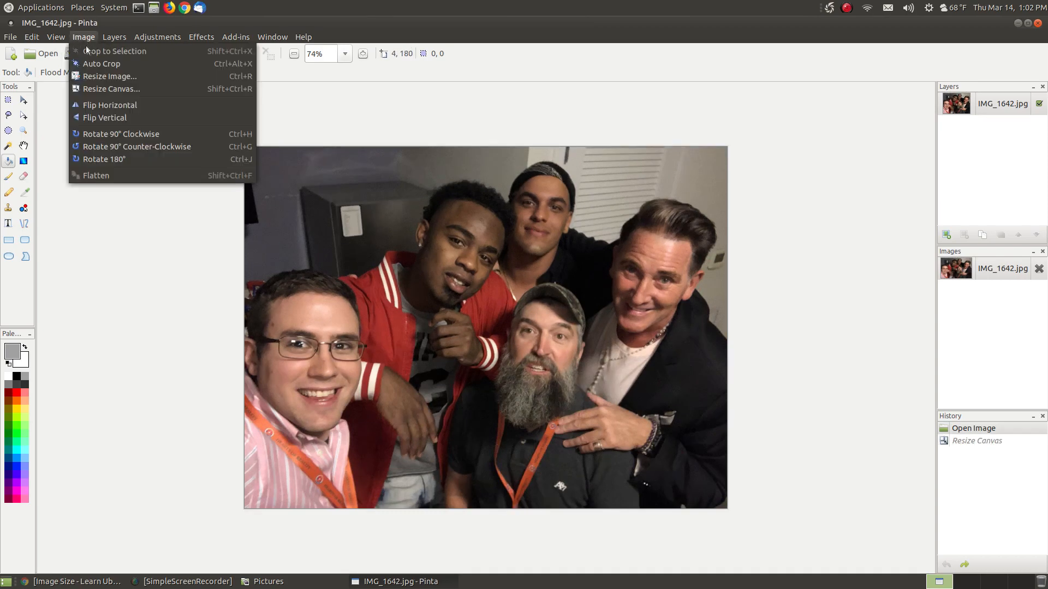
click(116, 88)
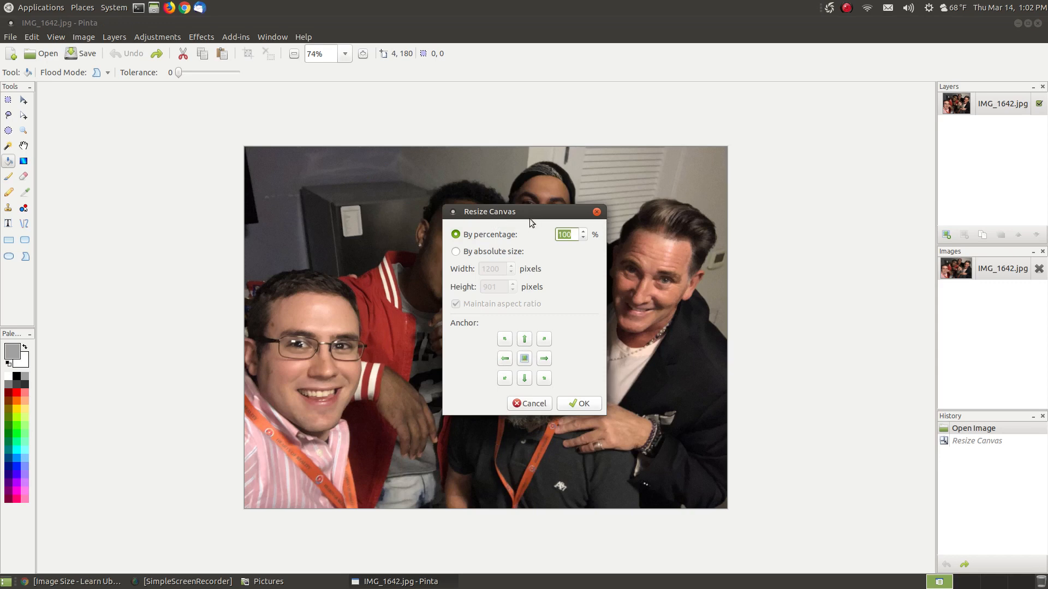
drag(529, 218, 802, 180)
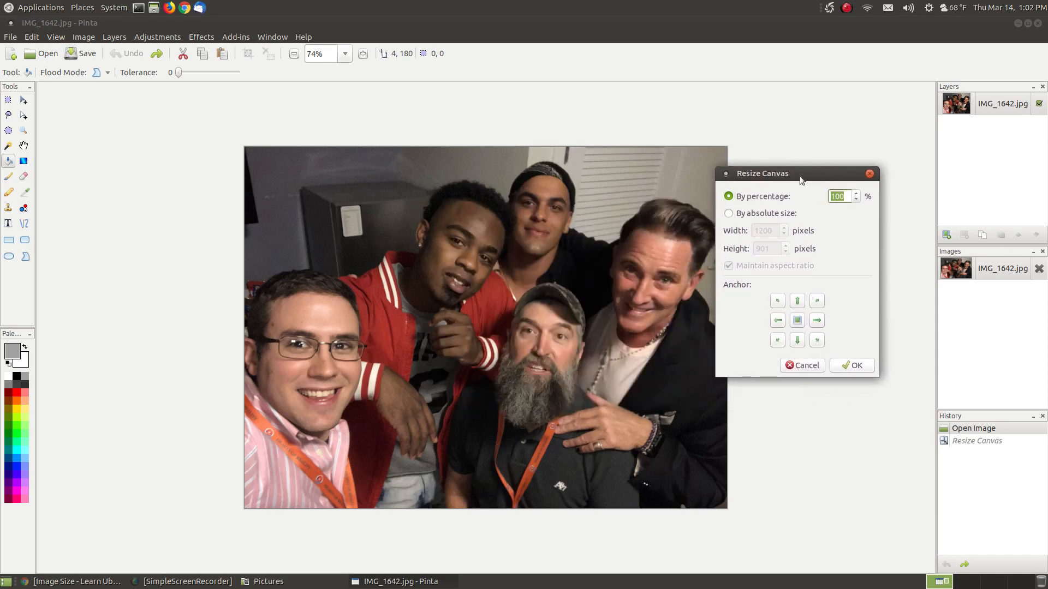
click(728, 214)
click(729, 265)
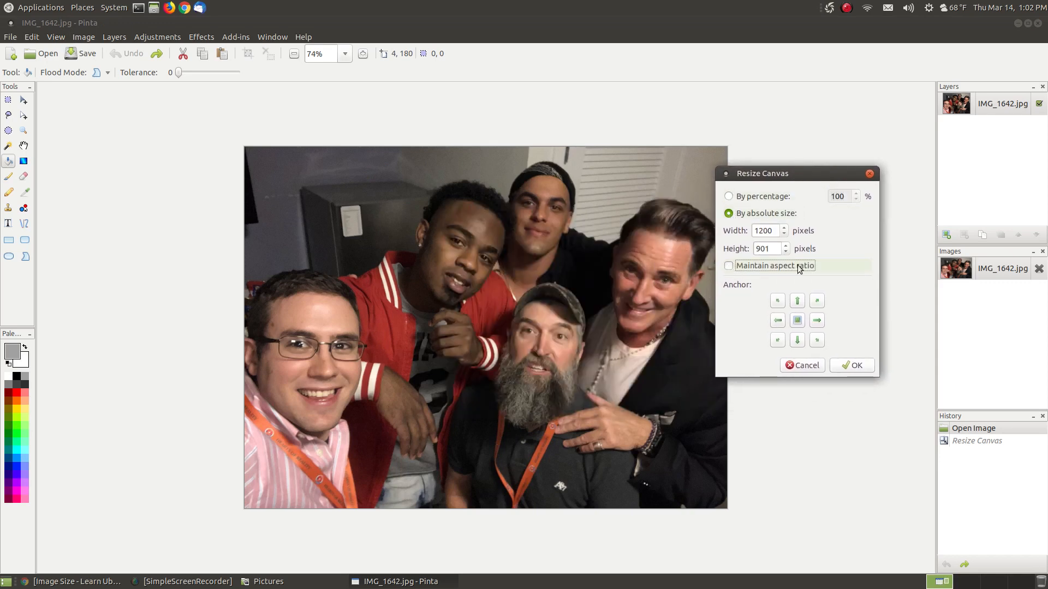
double_click(757, 249)
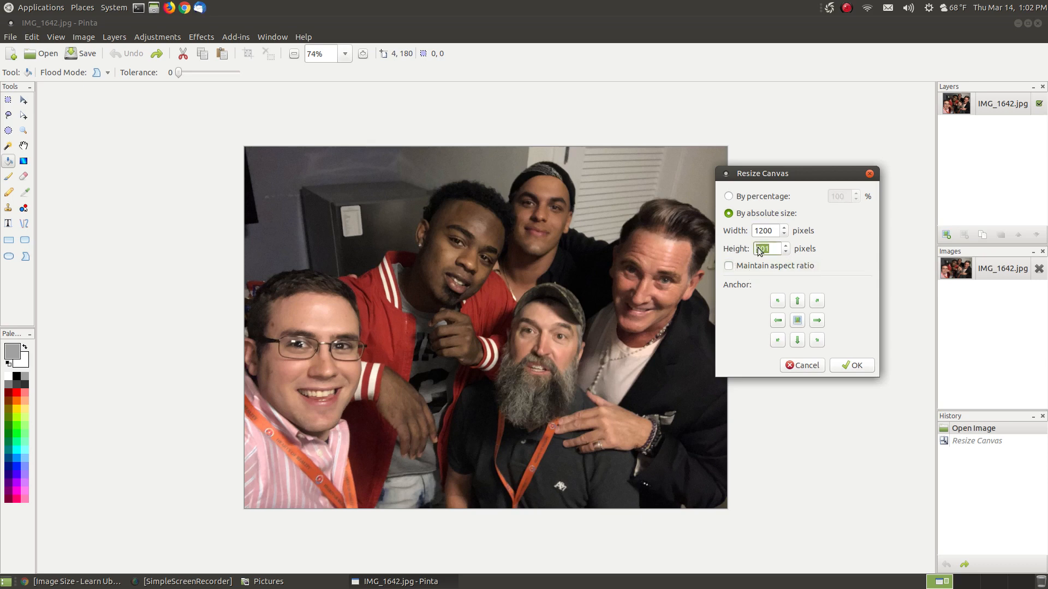
text(1050)
click(797, 340)
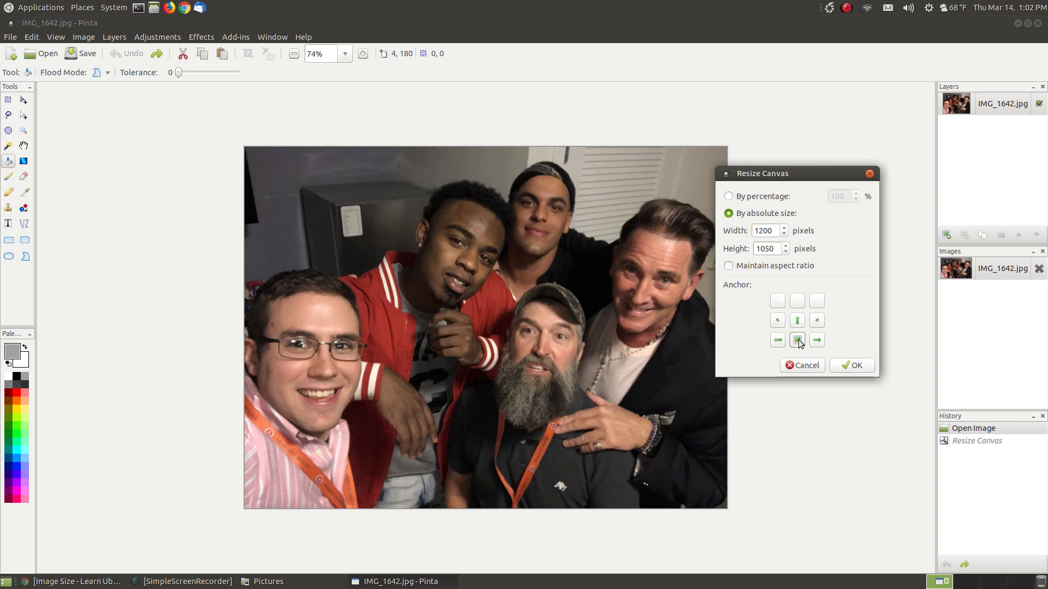
click(853, 365)
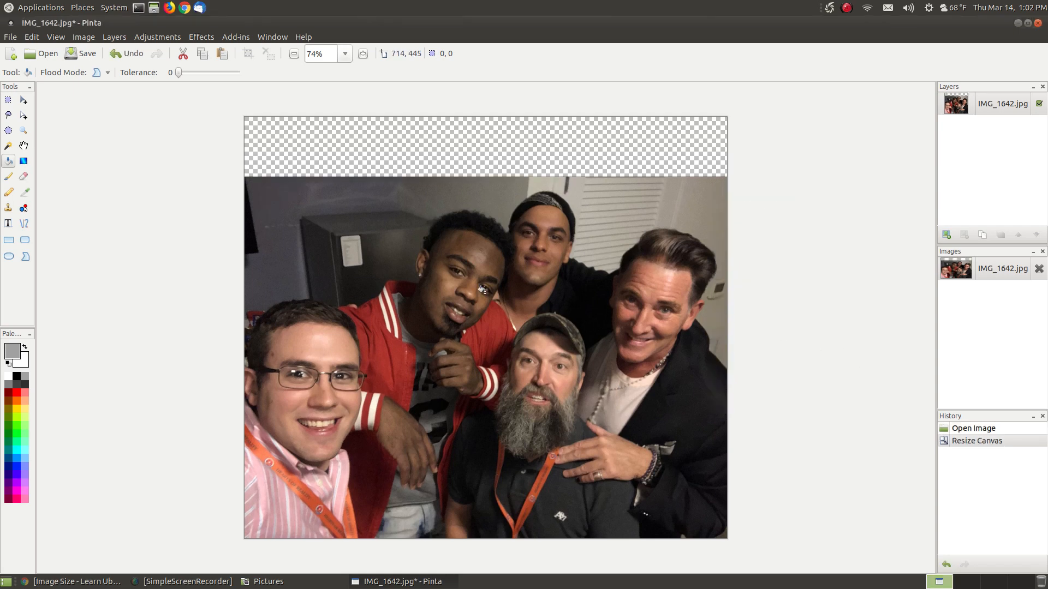
Add a new layer beneath the photo layer and fill it with yellow using the Paint Bucket
click(948, 235)
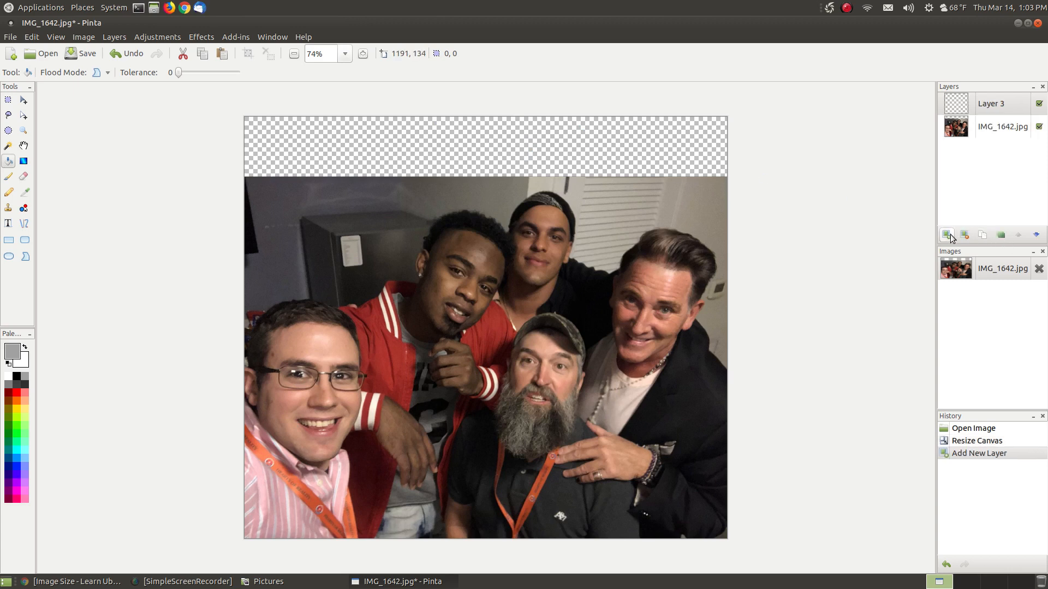
click(1036, 235)
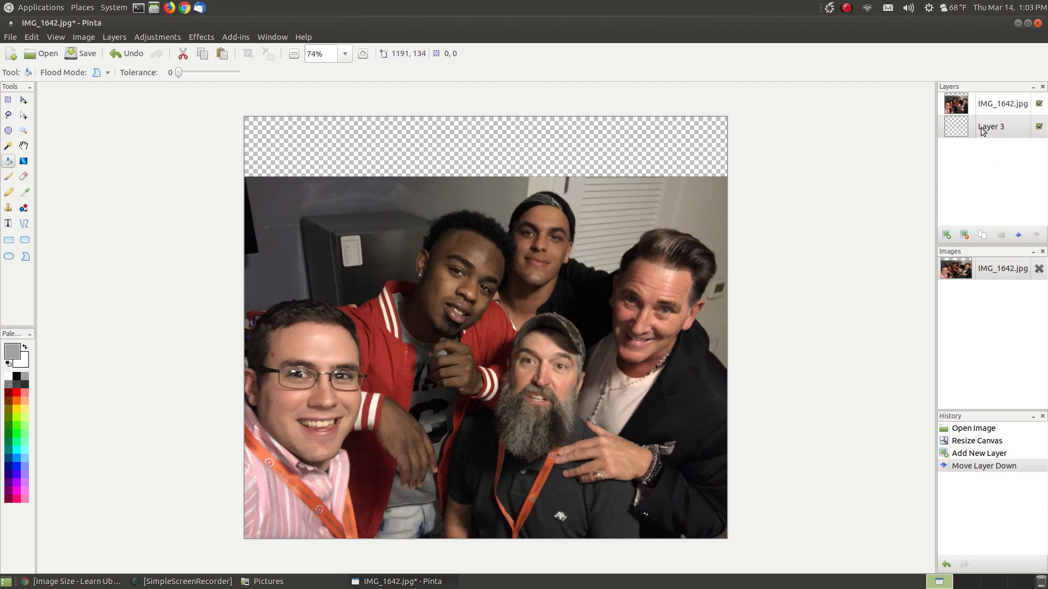
click(18, 411)
click(493, 135)
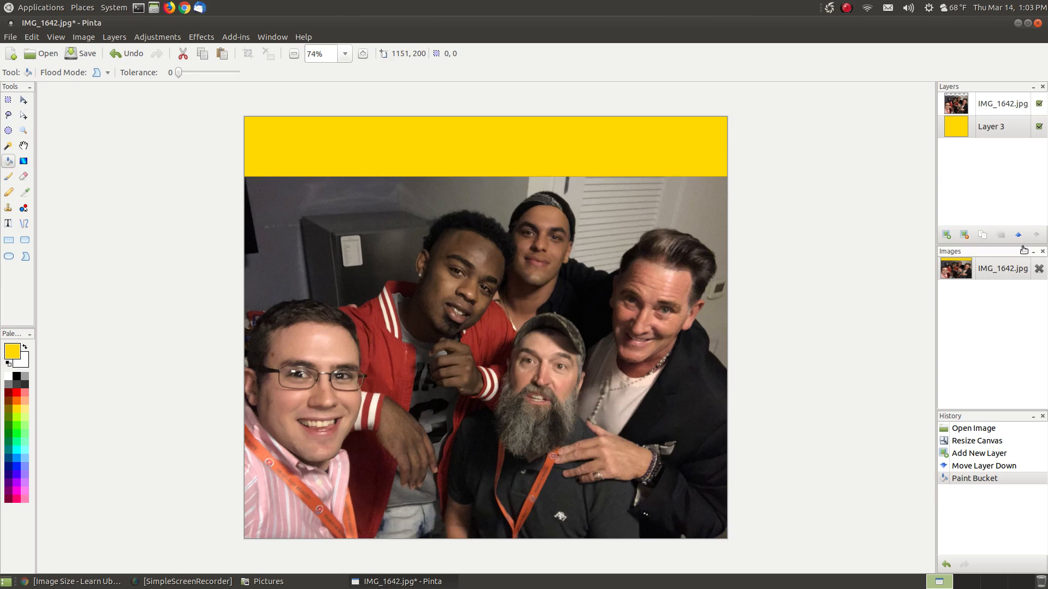
Undo the yellow fill, the added layer and the bottom-anchored canvas resize, back to the originally opened photo
click(123, 54)
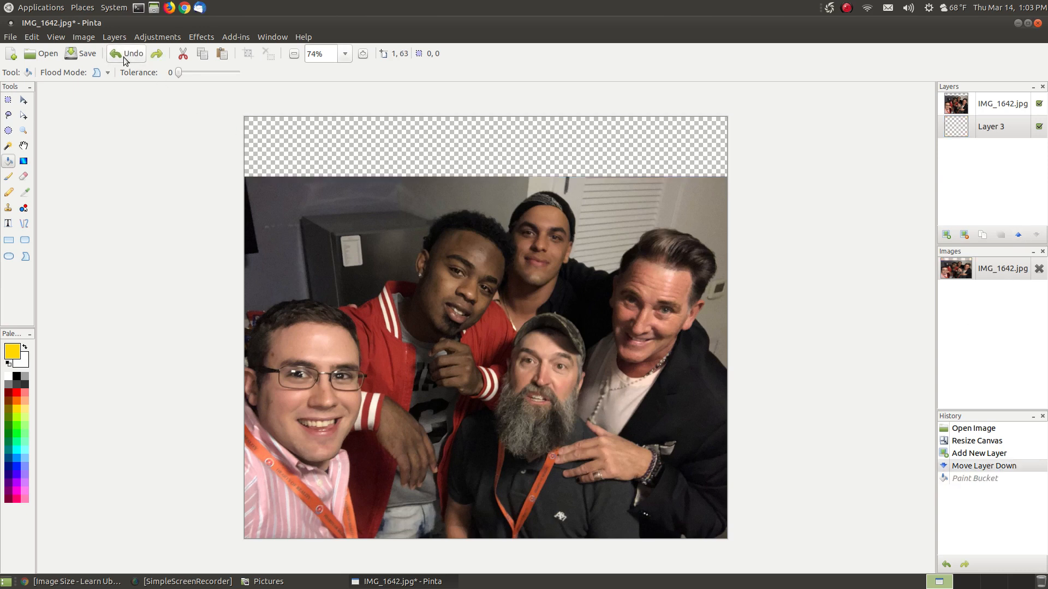
click(125, 55)
click(125, 54)
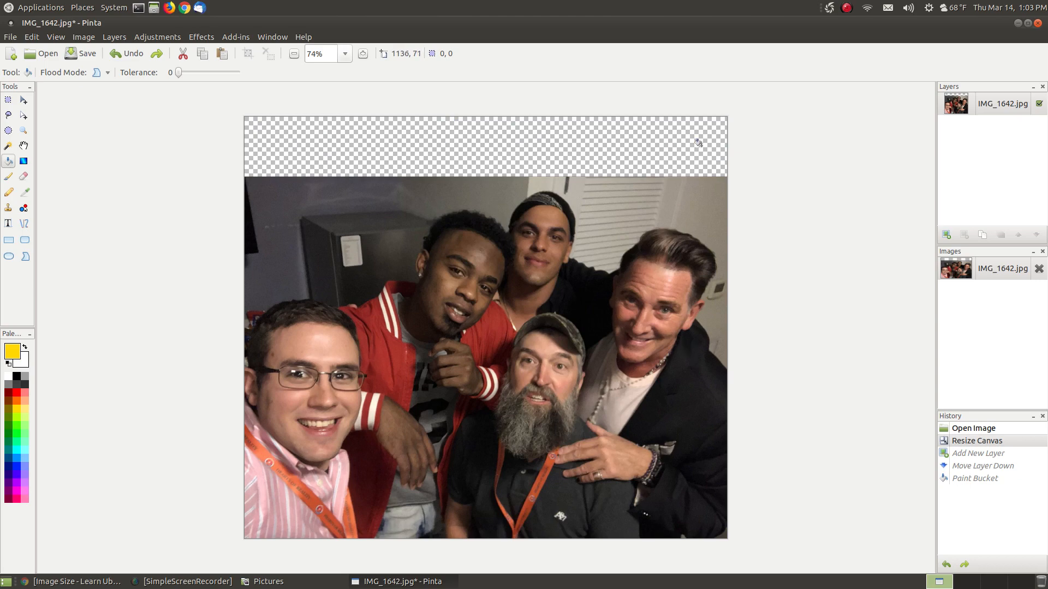
click(124, 57)
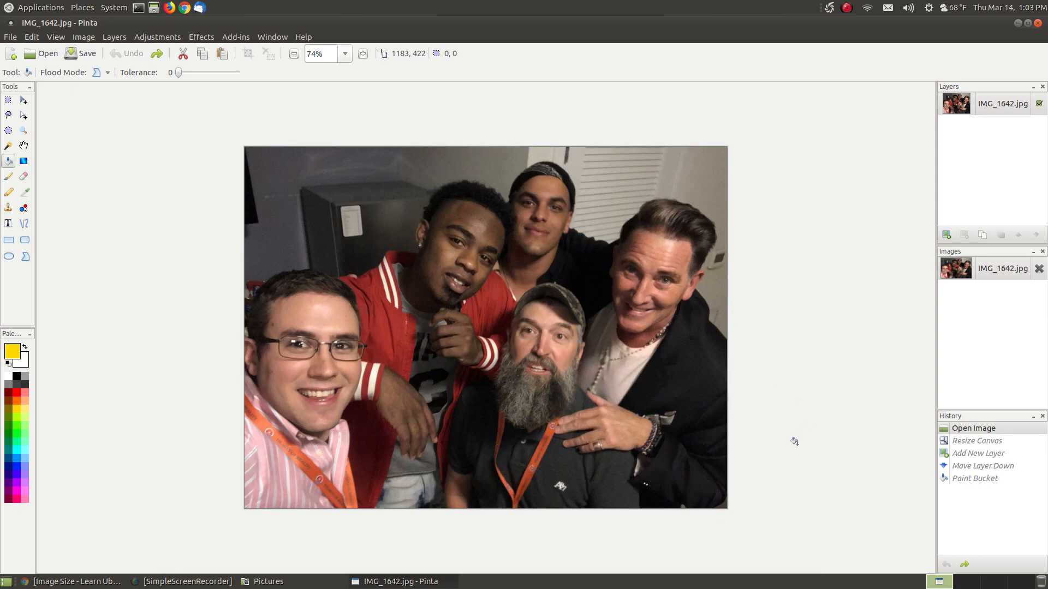
Open the canvas resize settings and switch to sizing by absolute dimensions
click(84, 38)
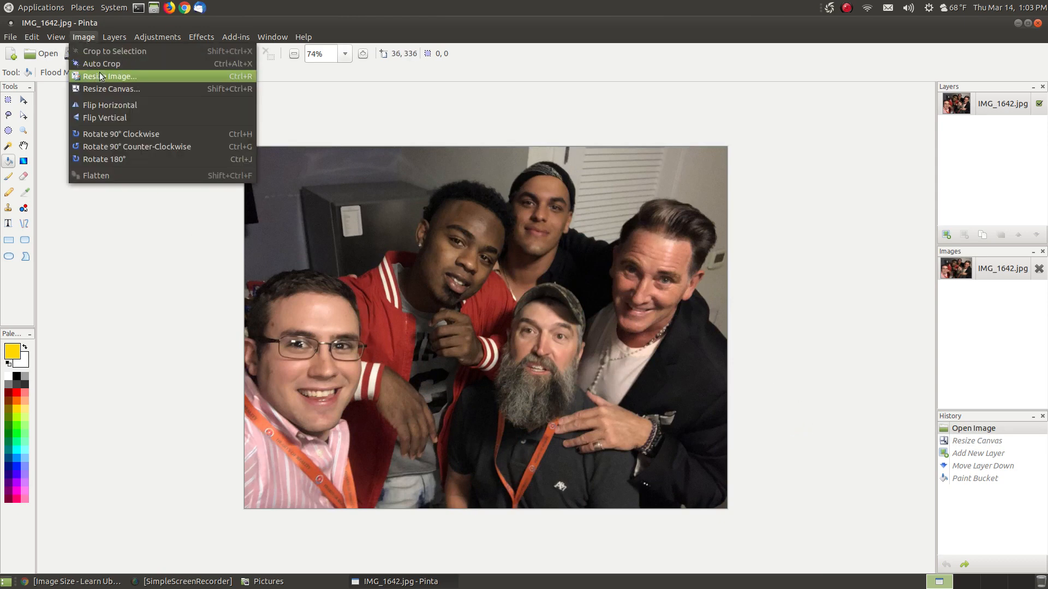
click(111, 89)
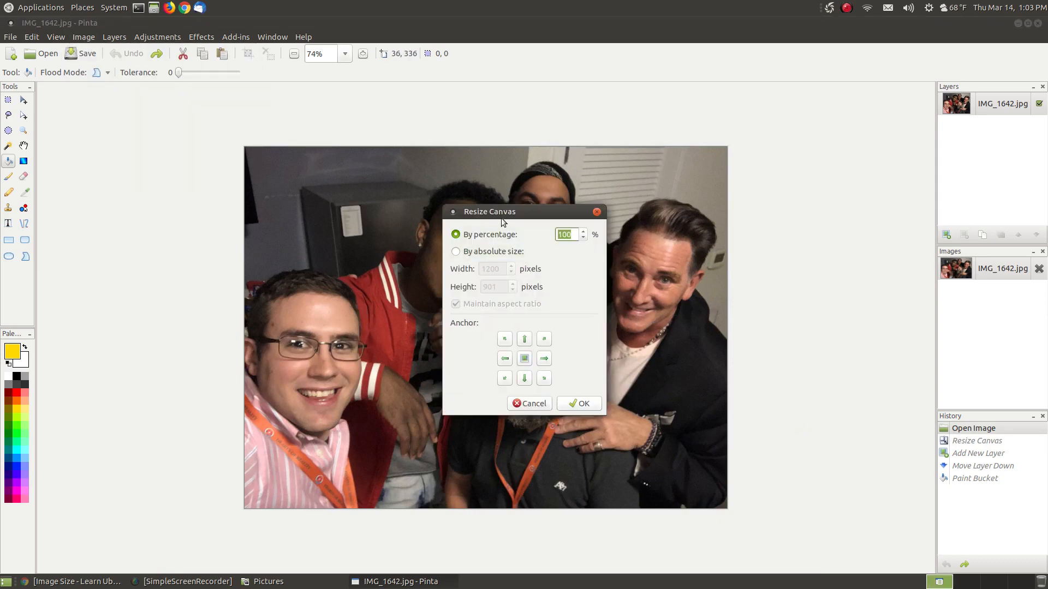
drag(503, 213, 822, 158)
click(773, 198)
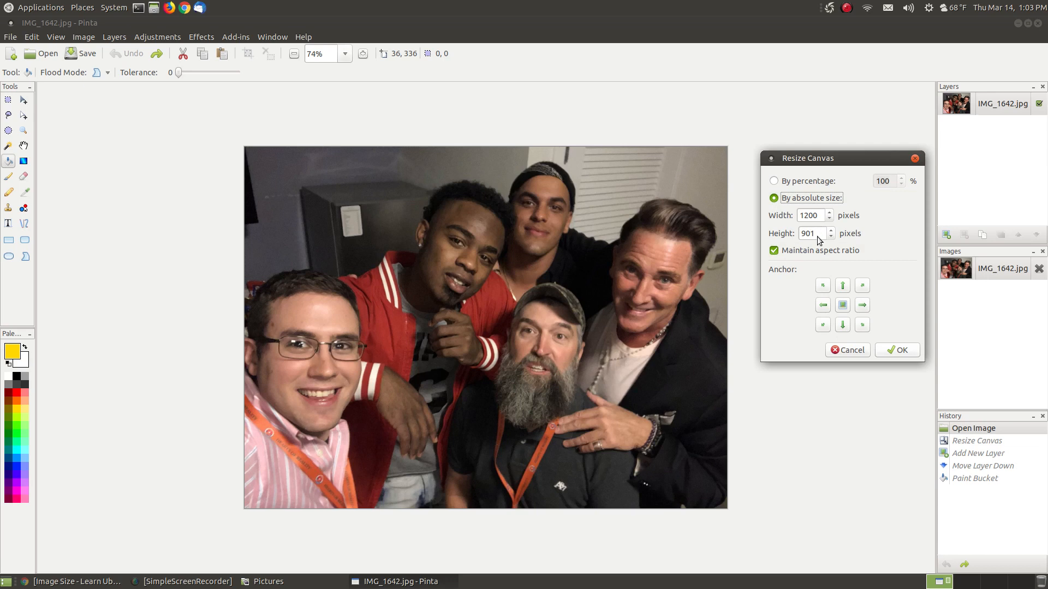
Launch MATE Calculator and place its window just below the Resize Canvas dialog
click(25, 11)
mouse_move(55, 26)
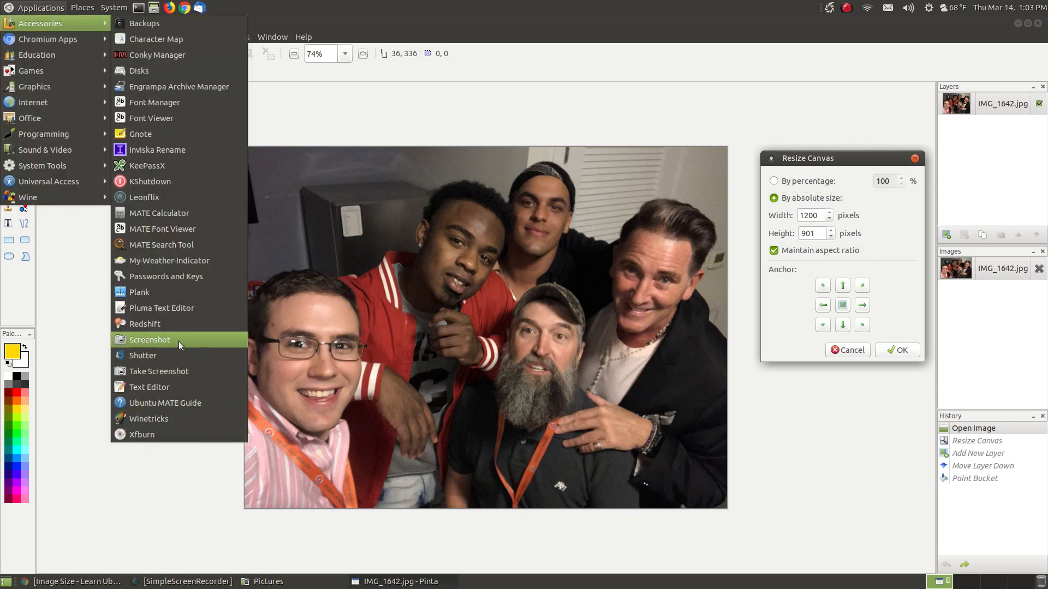
click(158, 213)
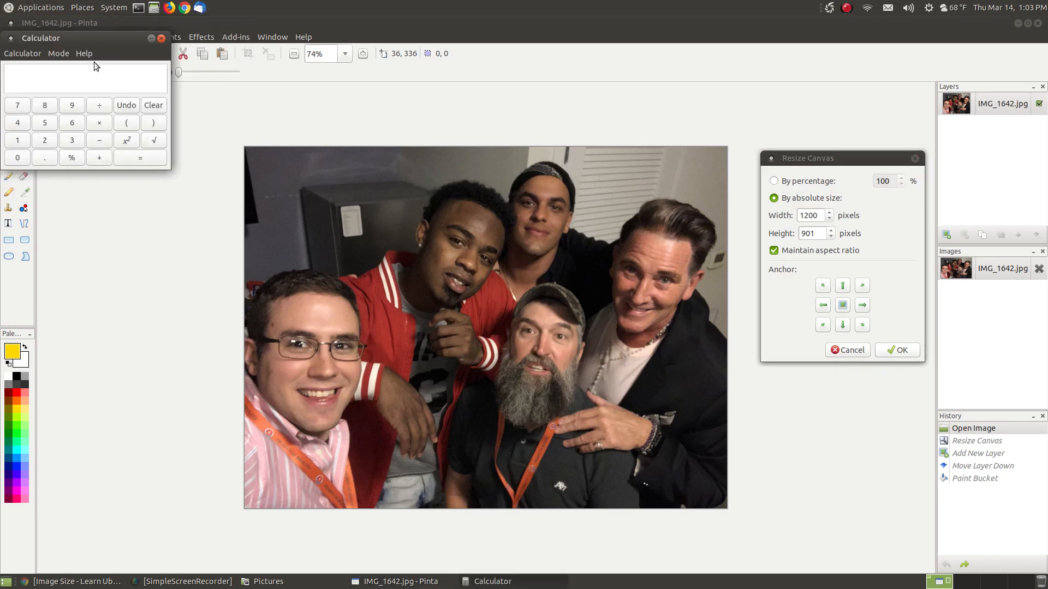
drag(72, 37, 254, 111)
drag(811, 381, 828, 382)
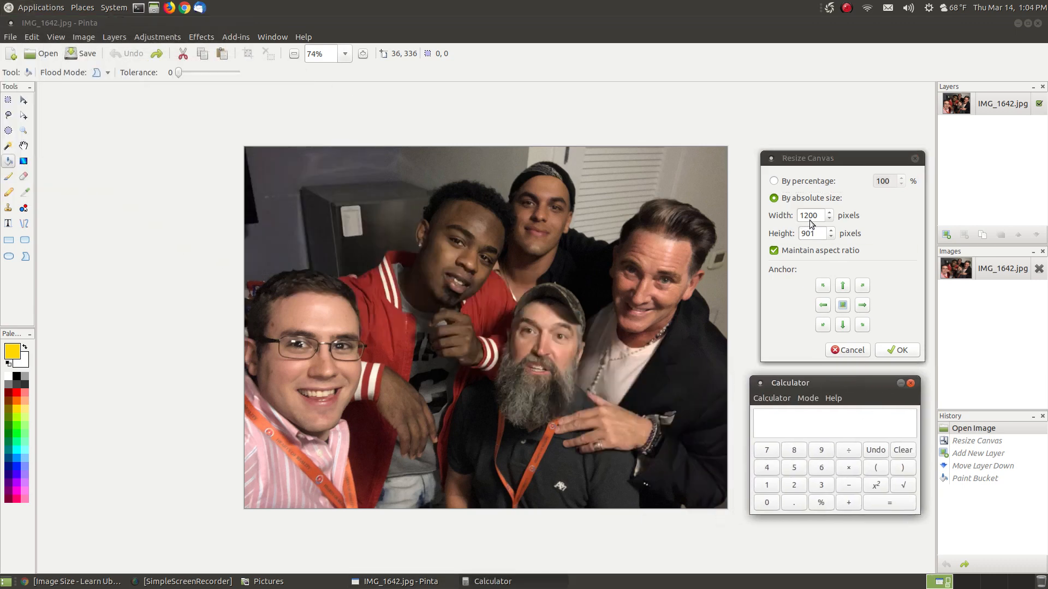
Divide 1200 by 901 in the calculator to work out the canvas's aspect ratio
click(774, 490)
click(794, 485)
click(769, 503)
click(770, 503)
click(850, 451)
click(821, 451)
click(765, 504)
click(767, 489)
click(883, 504)
Set the canvas width to 1500 pixels with the aspect ratio maintained so the height recalculates
drag(822, 215, 794, 216)
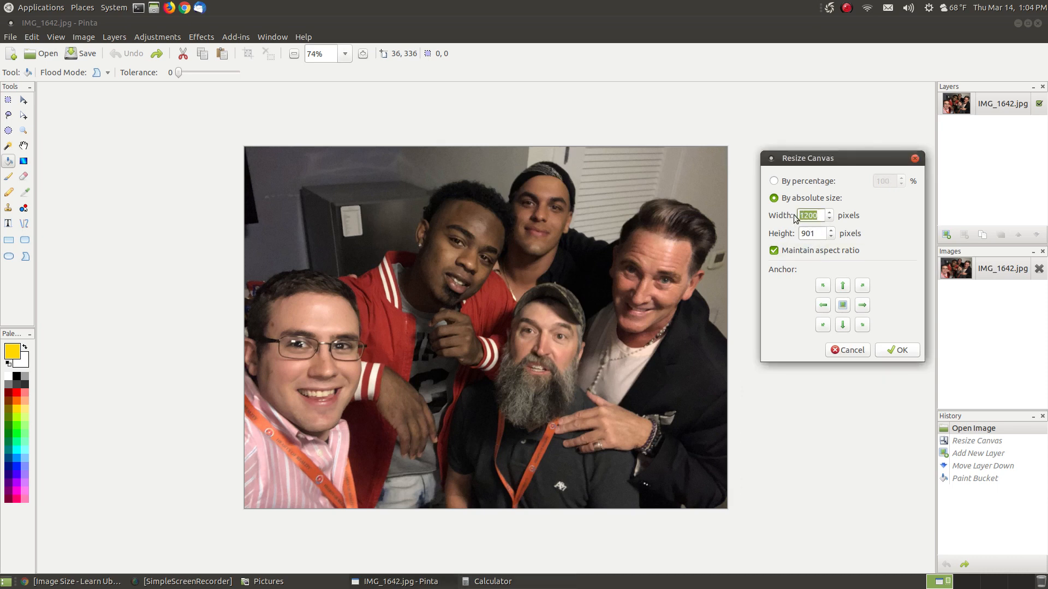
text(1500)
click(819, 234)
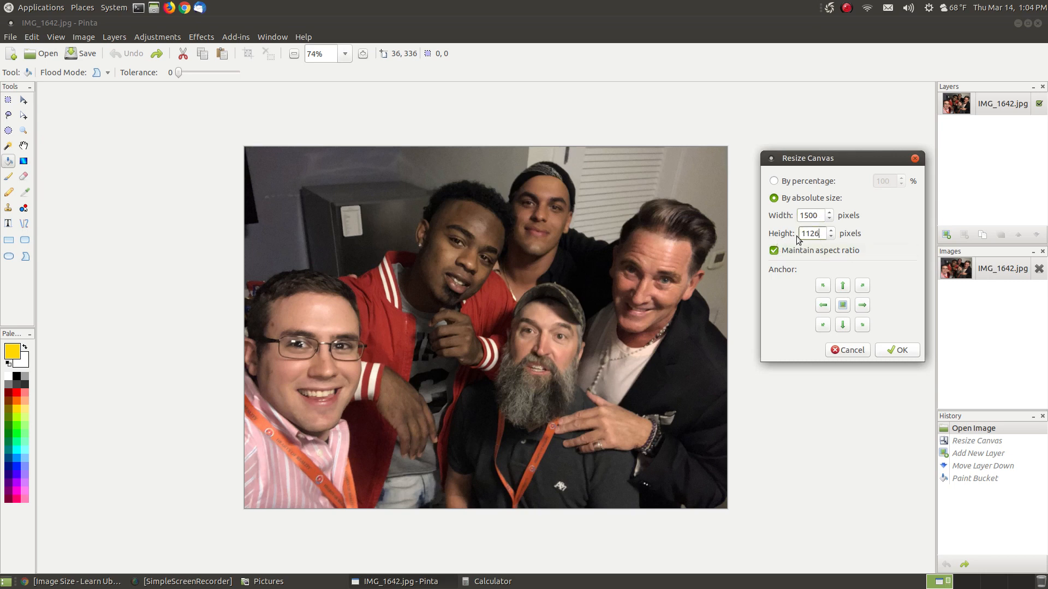
Divide 1500 by 1126 in the calculator to check the new aspect ratio, and dismiss the canvas resize without applying it
click(525, 582)
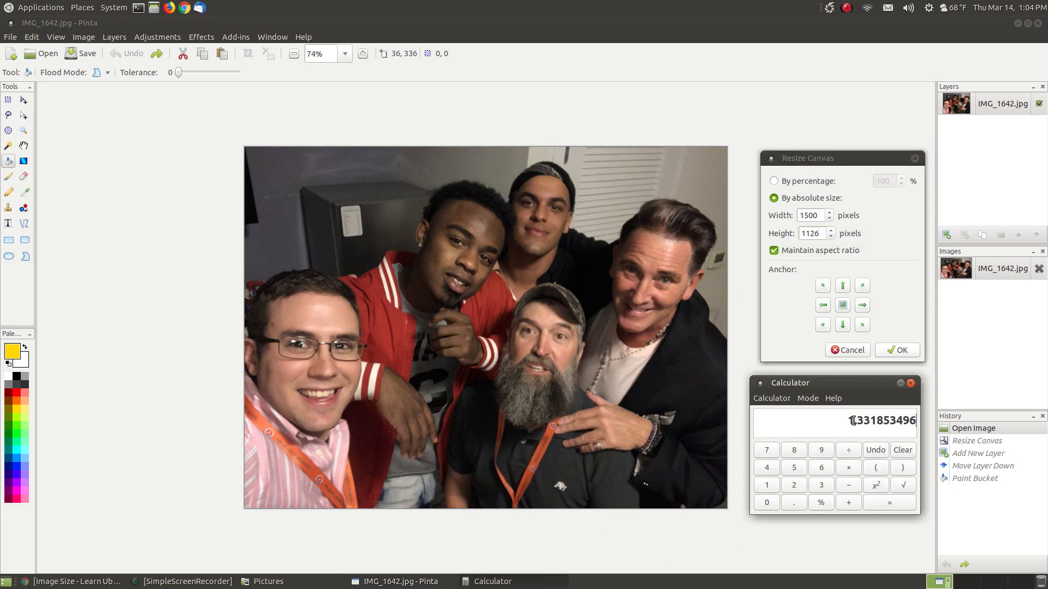
click(903, 453)
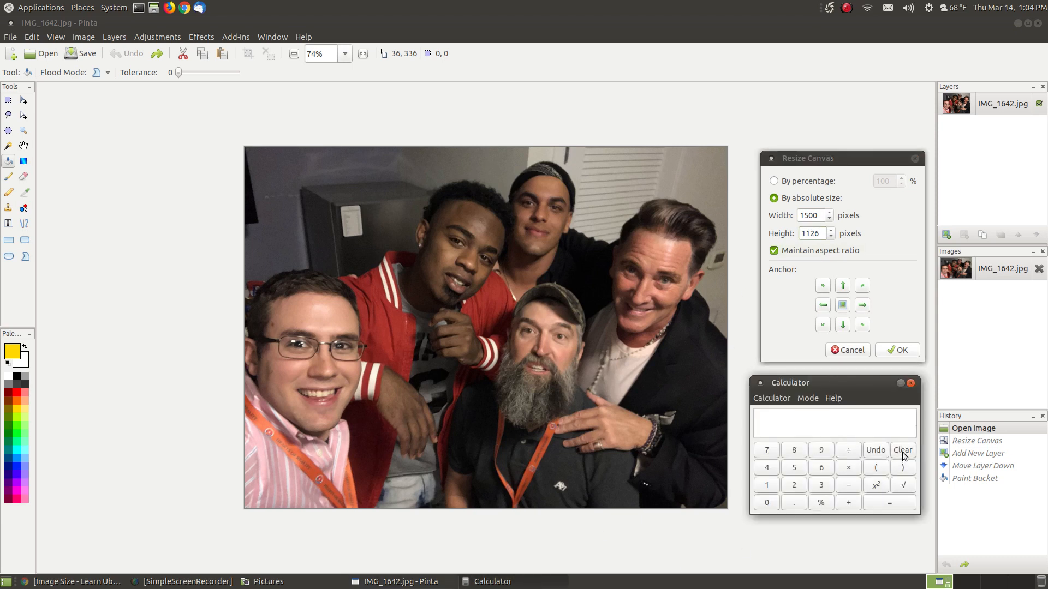
click(767, 489)
click(794, 469)
click(768, 503)
click(769, 505)
click(849, 451)
click(768, 485)
click(770, 485)
click(794, 485)
click(820, 470)
click(890, 505)
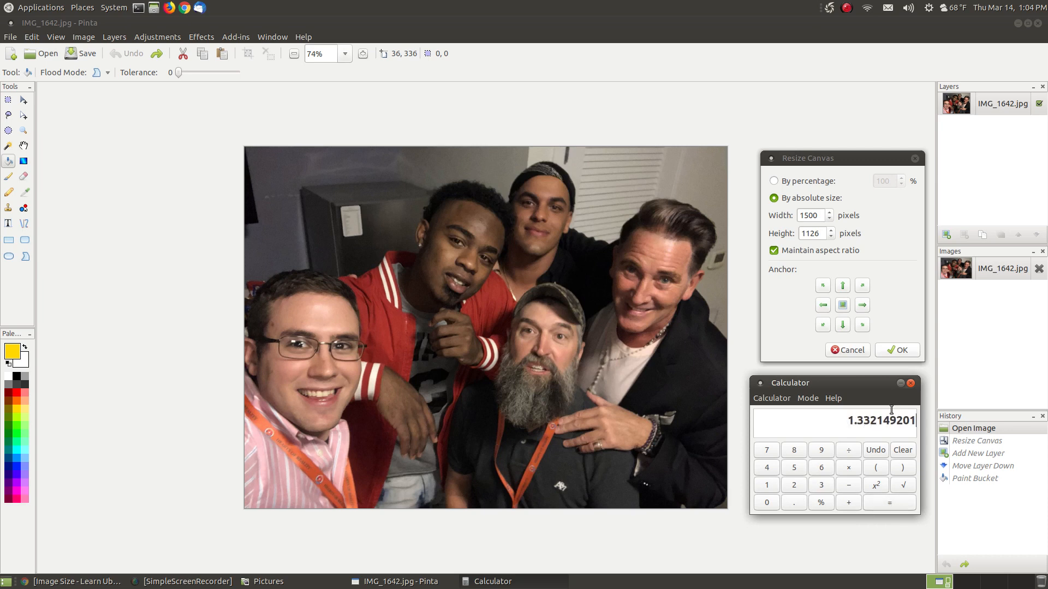
click(901, 384)
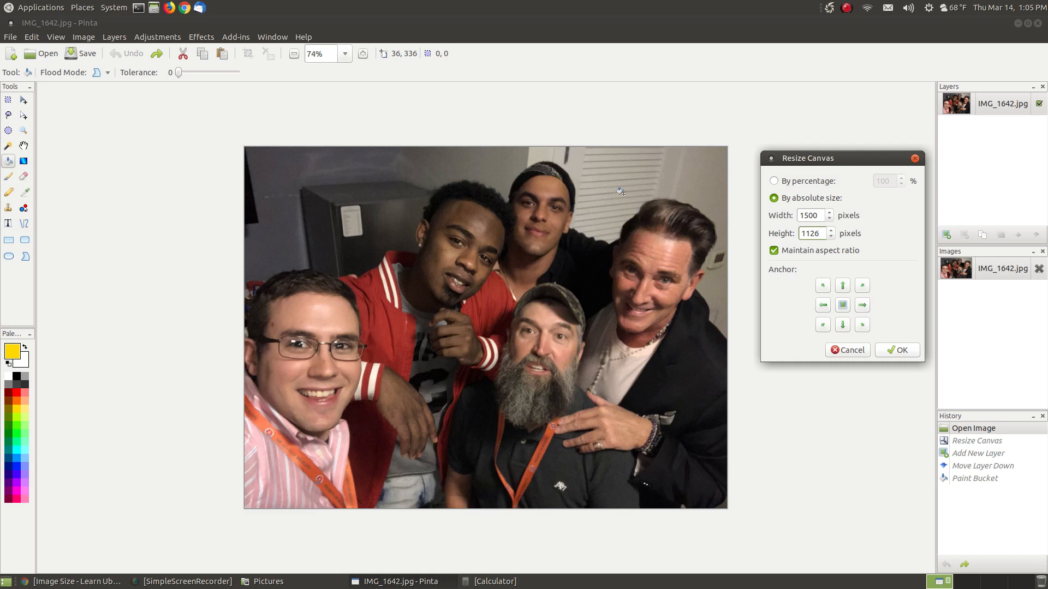
click(853, 351)
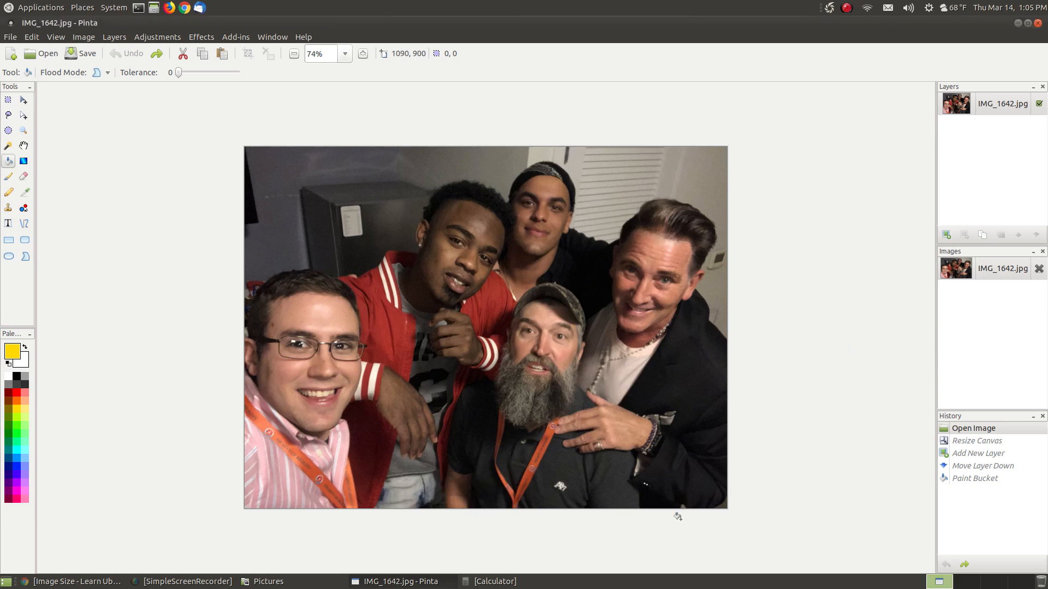
Try resizing the image to 120 percent, and undo that resize
click(87, 37)
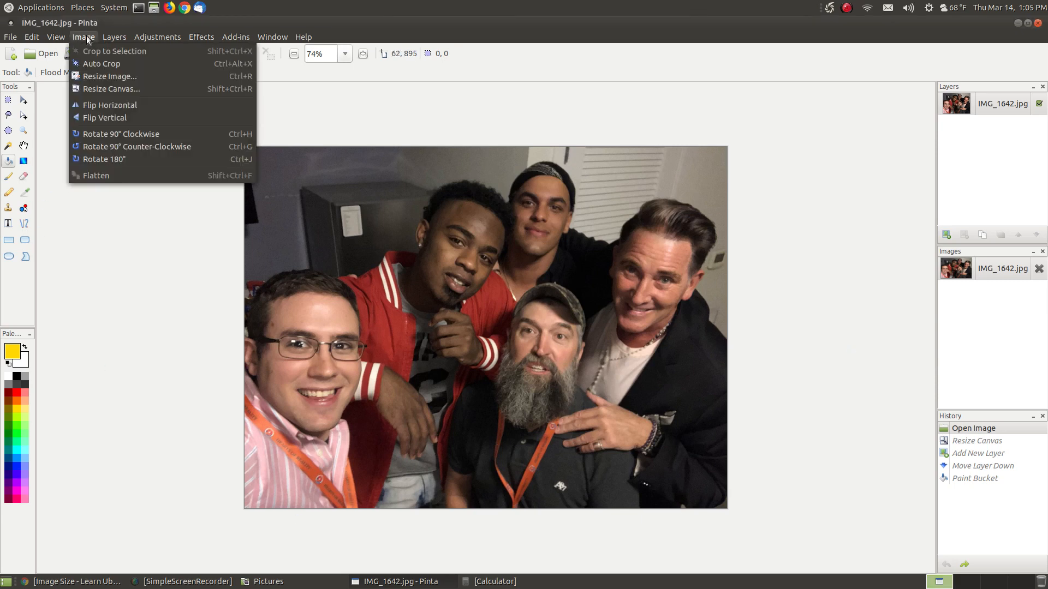
click(121, 78)
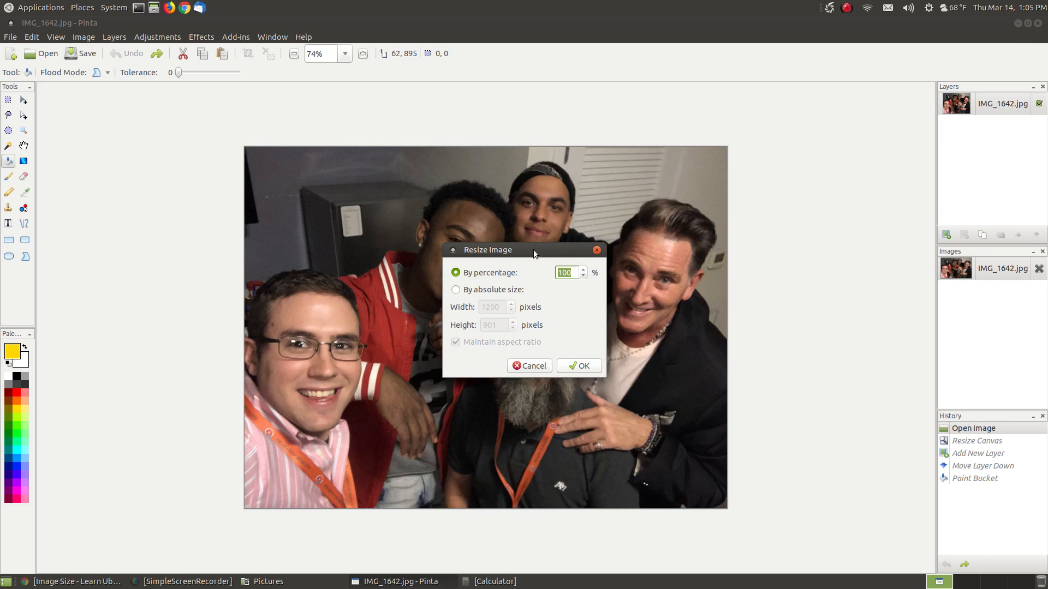
drag(533, 249, 815, 211)
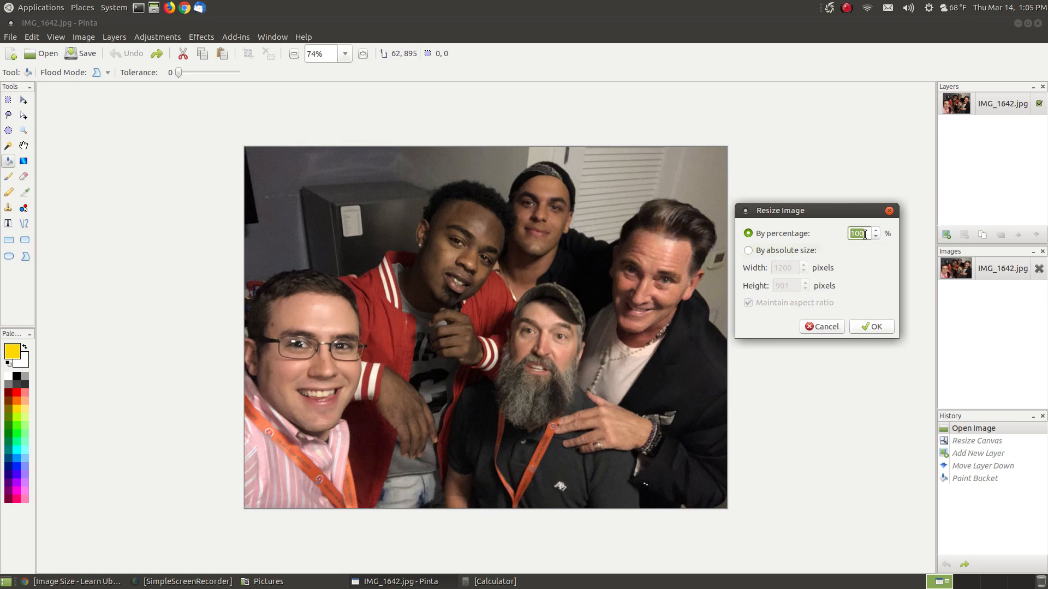
text(120)
click(868, 329)
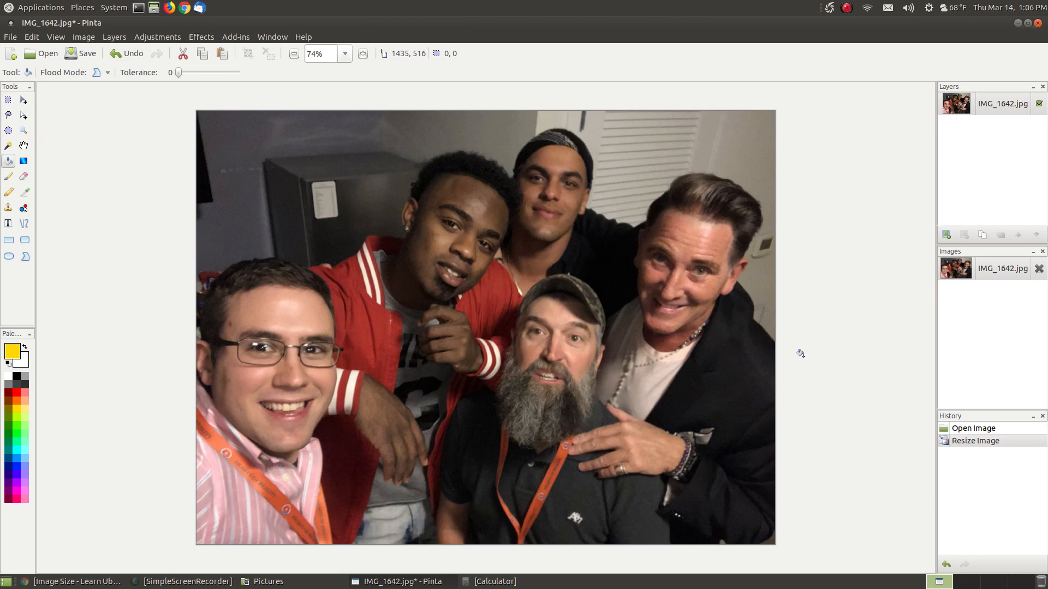
click(122, 57)
Try resizing the image by absolute size to a width of 1500 pixels with the aspect ratio maintained, and undo it
click(85, 36)
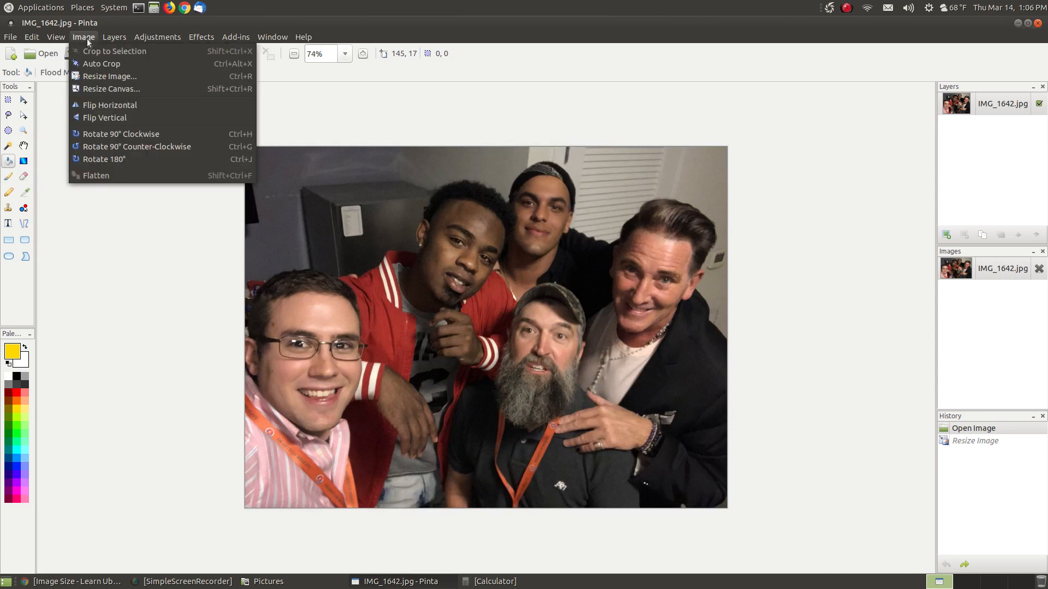
click(115, 75)
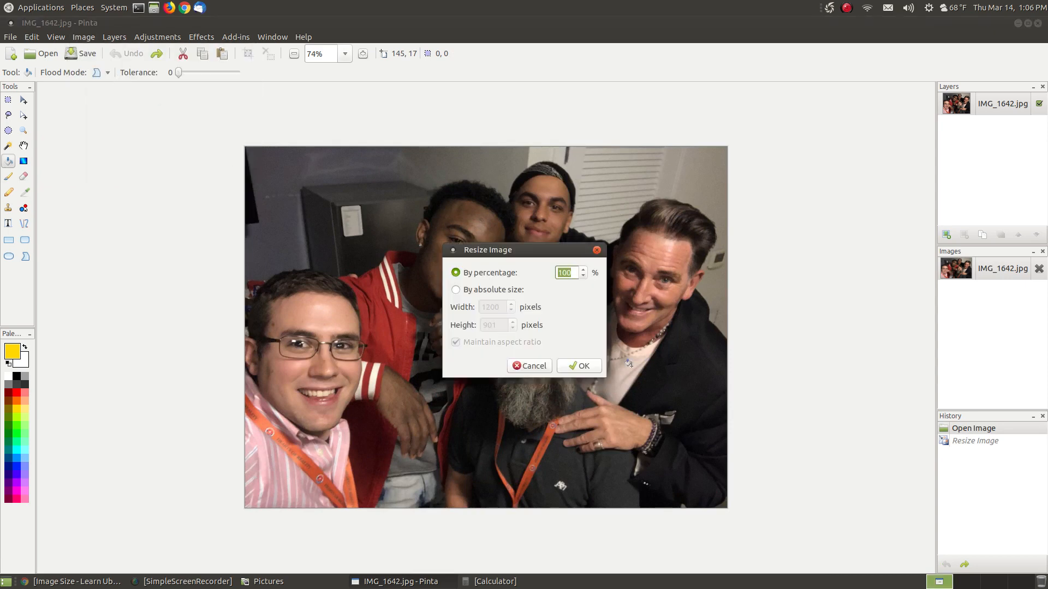
drag(482, 249, 766, 214)
click(740, 255)
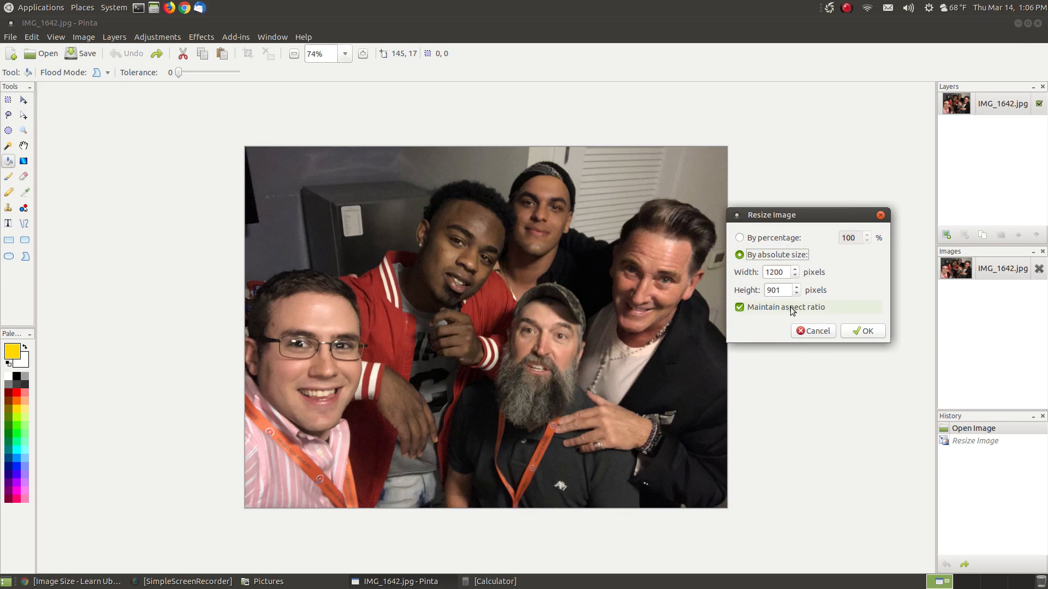
drag(785, 271, 764, 272)
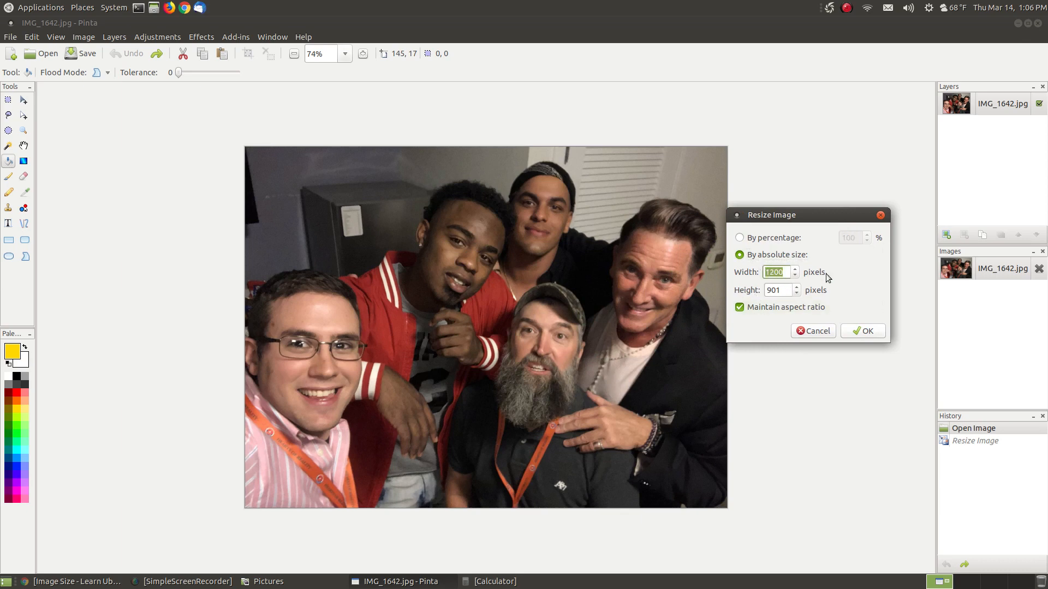
text(1500)
click(781, 295)
click(868, 332)
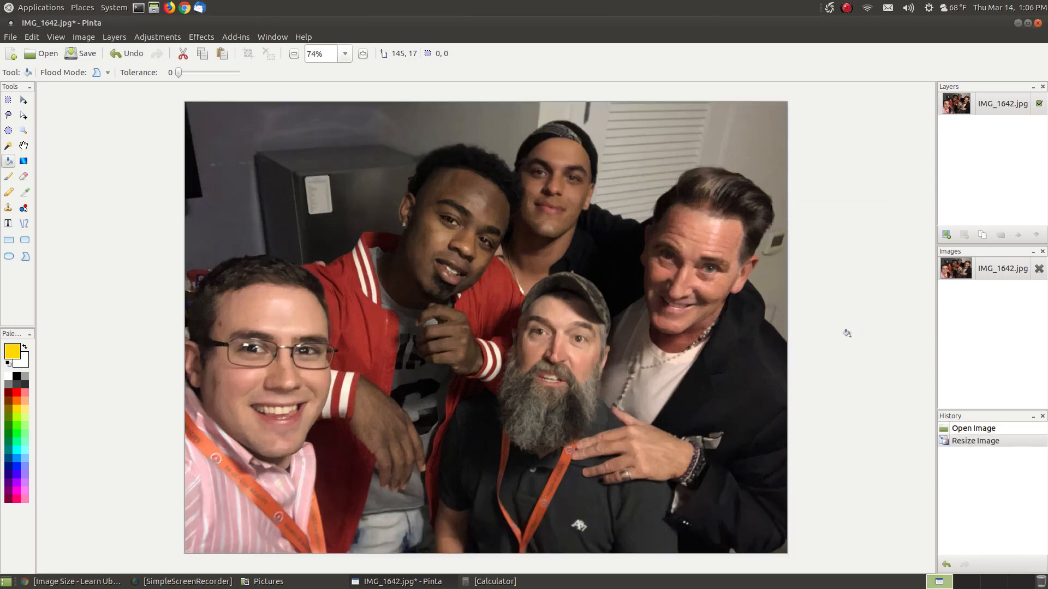
click(128, 54)
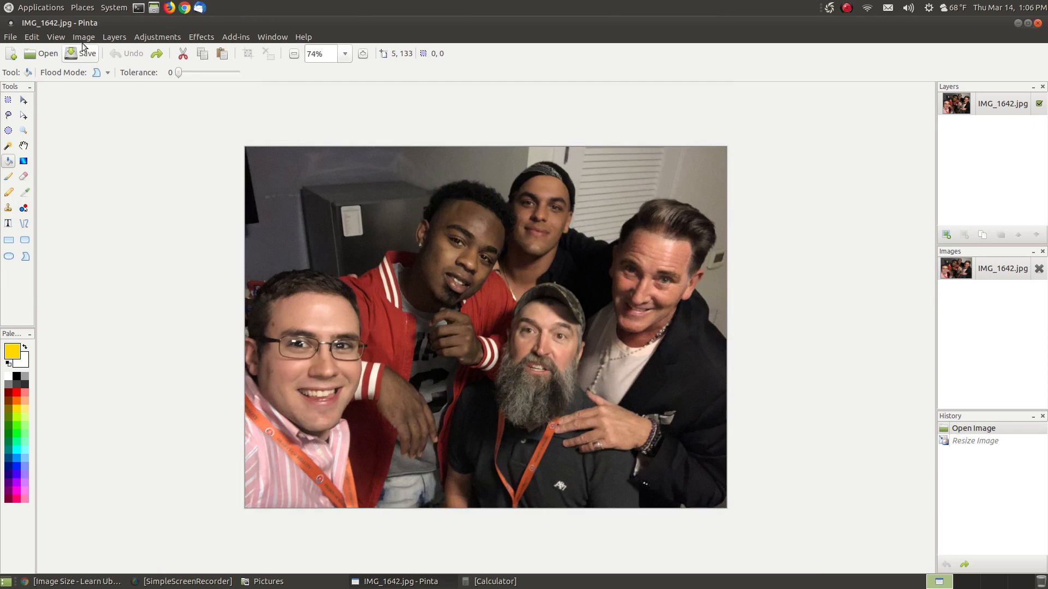
Resize the image by absolute size to a width of 1500 pixels with the aspect ratio unlocked, leaving the height at 901 pixels
click(83, 39)
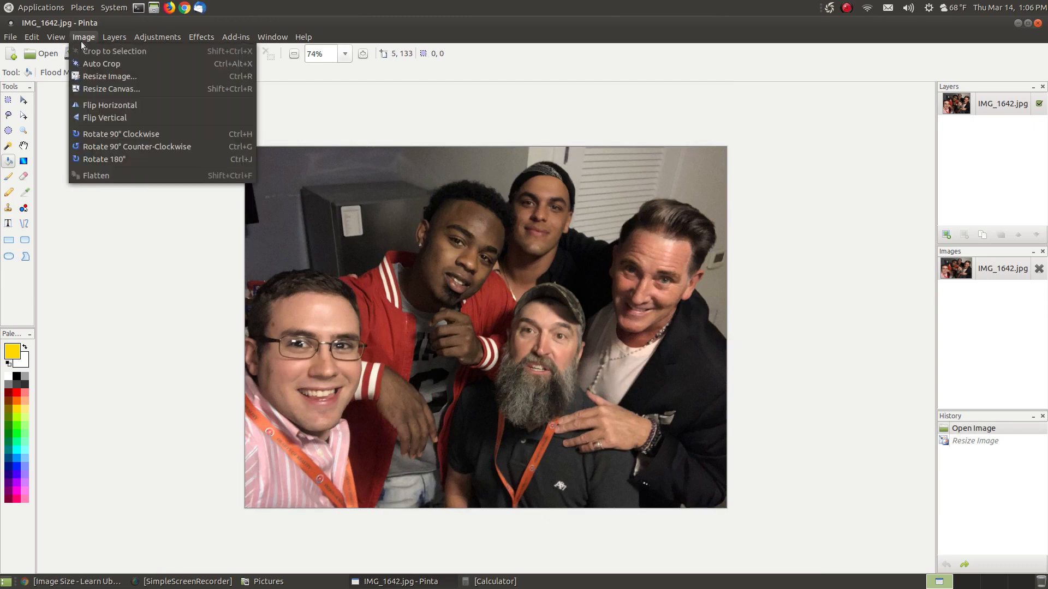
click(99, 77)
drag(492, 249, 814, 198)
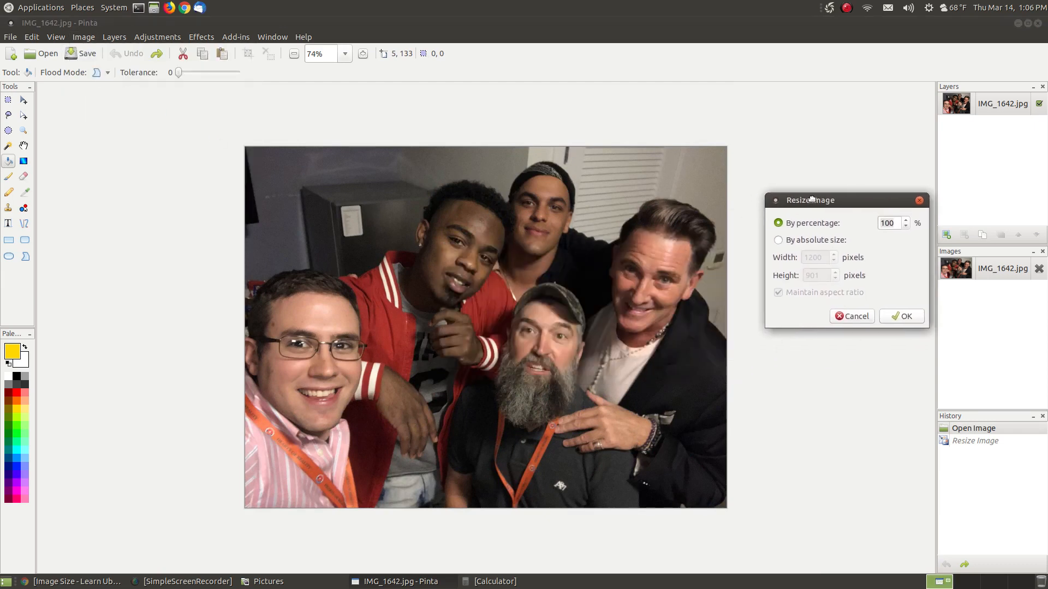
click(782, 240)
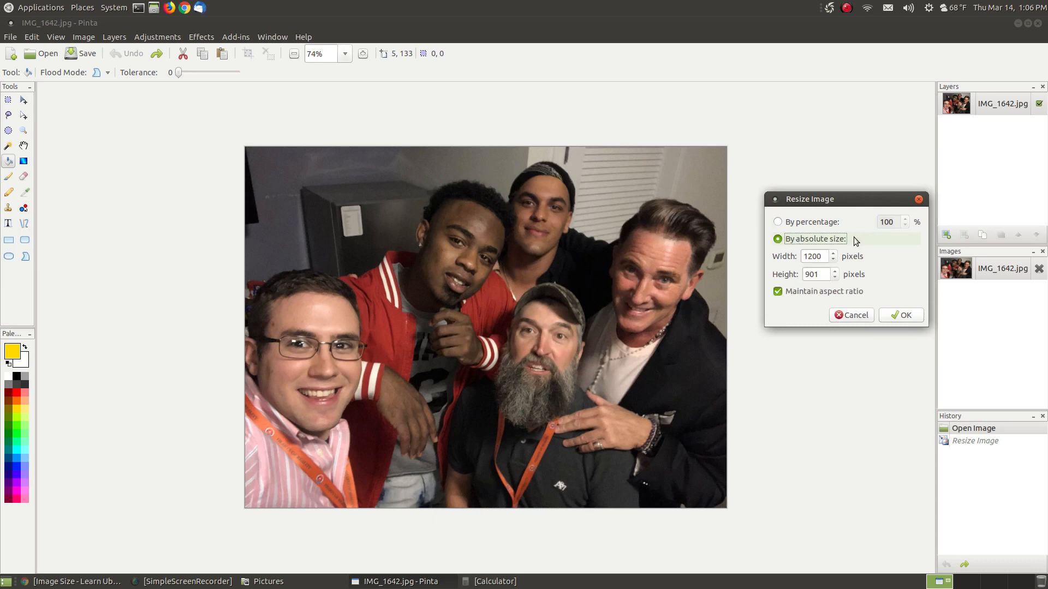
click(778, 292)
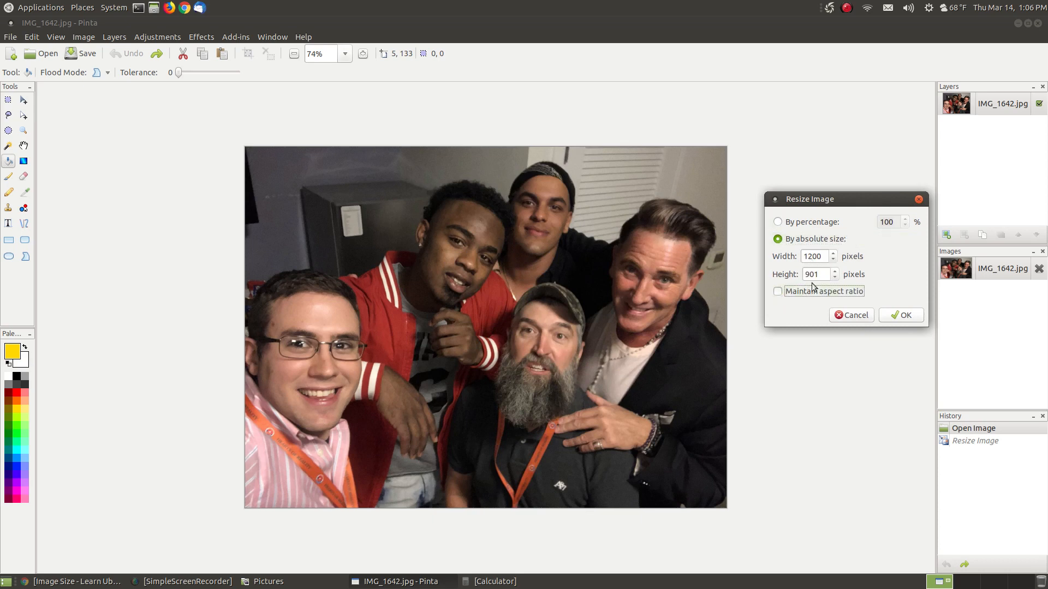
double_click(820, 256)
text(1500)
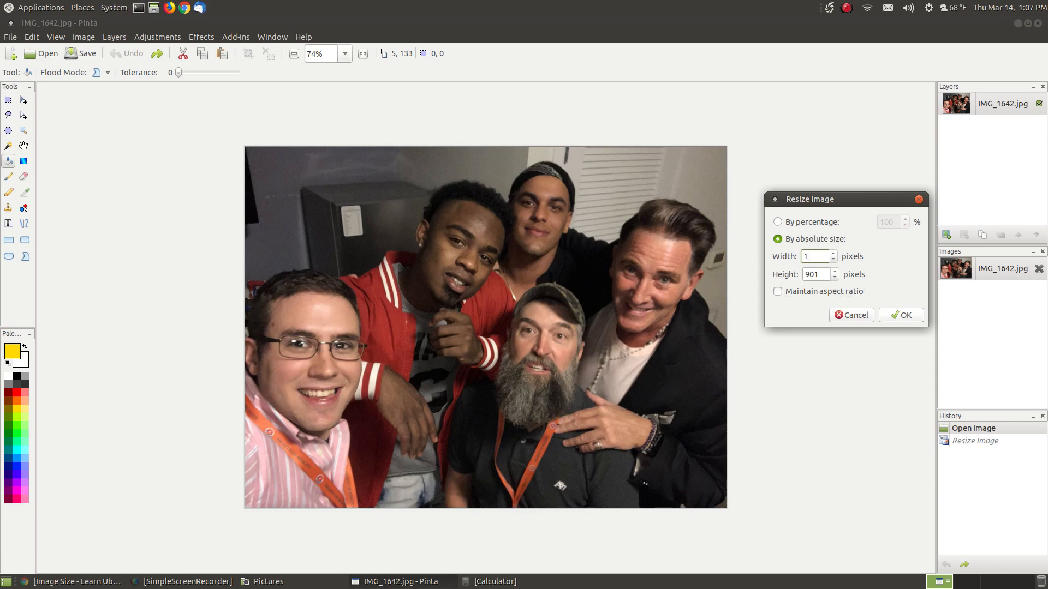
click(822, 278)
click(900, 315)
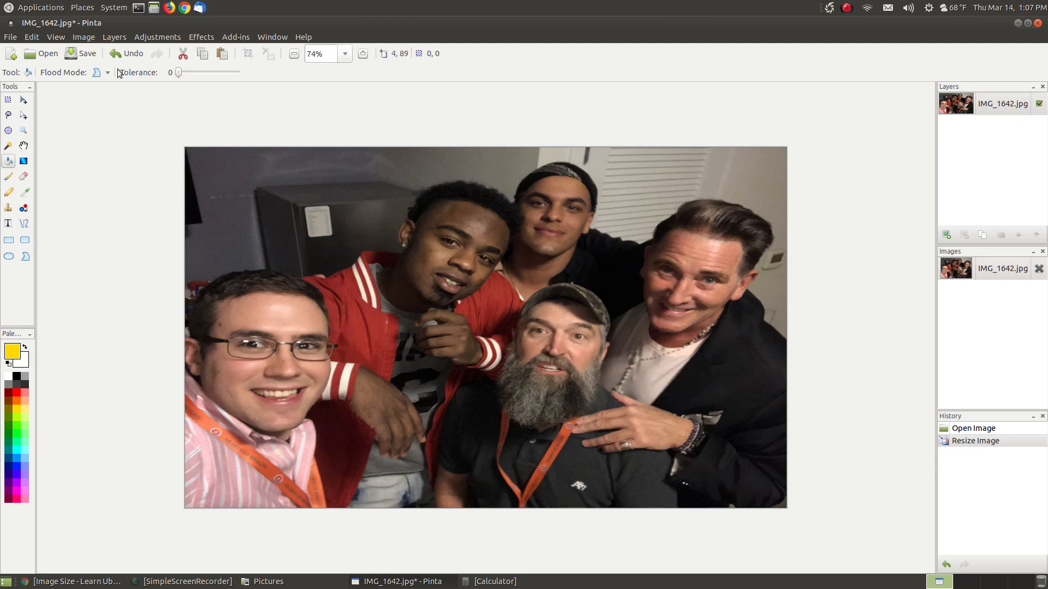
Check the stretched photo's absolute dimensions in the image resize settings, and undo the stretch
click(84, 37)
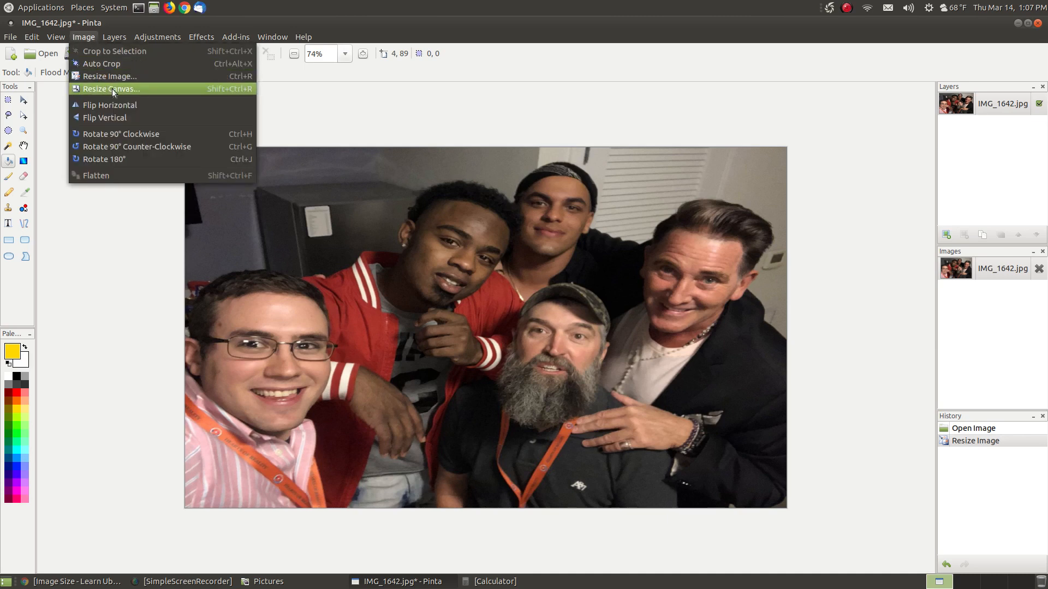
click(104, 84)
click(456, 290)
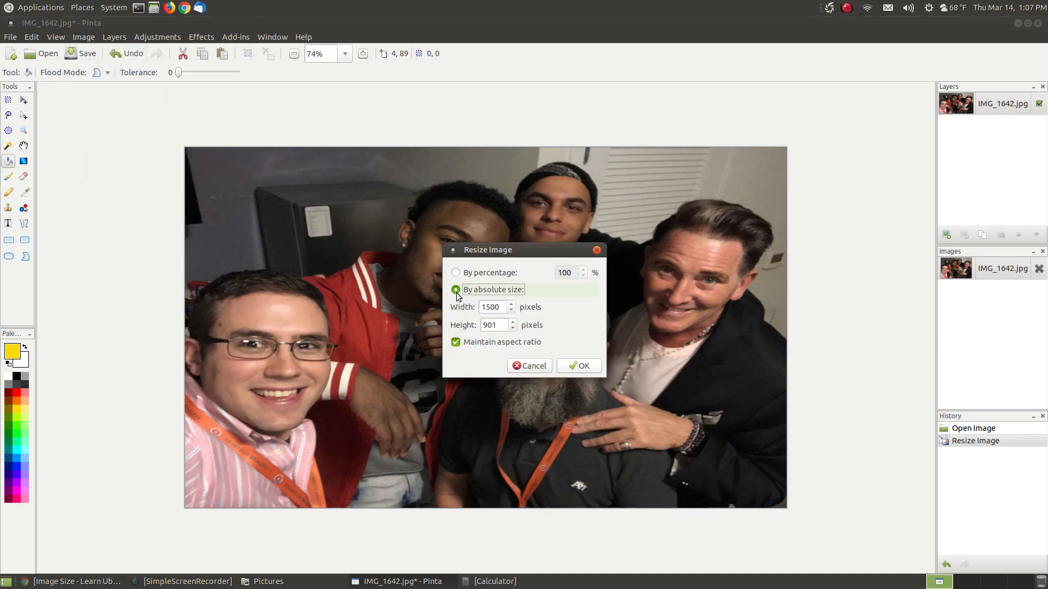
drag(515, 251, 830, 232)
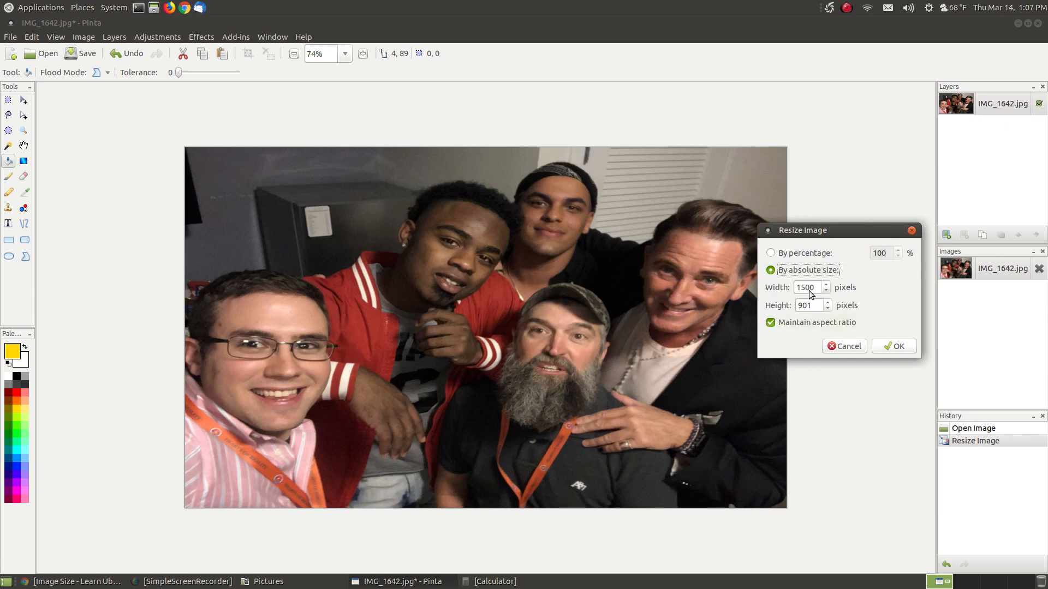
click(844, 346)
click(124, 54)
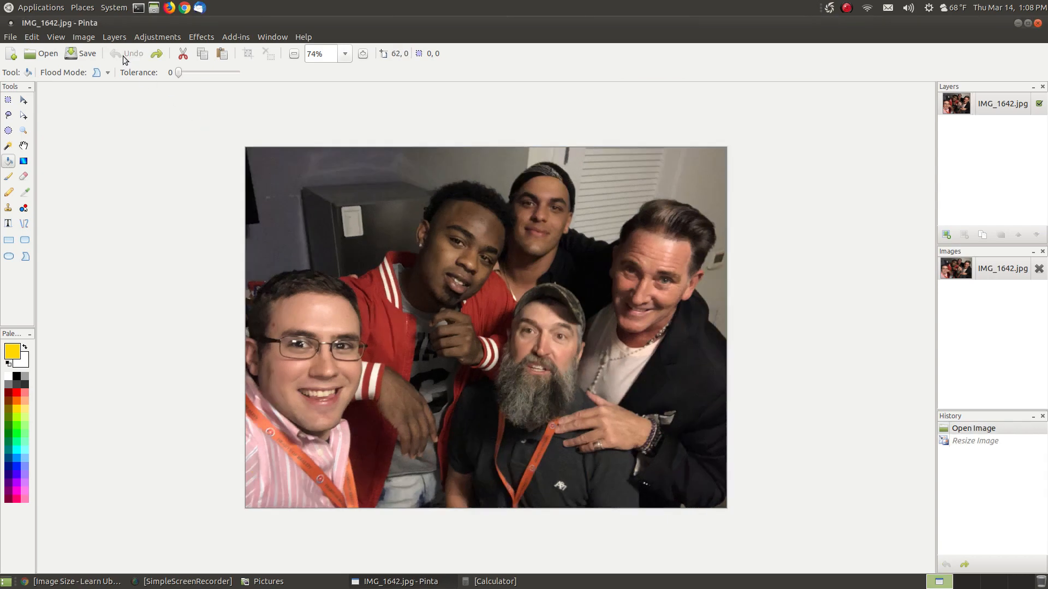
Try resizing only the image height to 1020 pixels by absolute size with the aspect ratio unlocked, and undo it
click(84, 37)
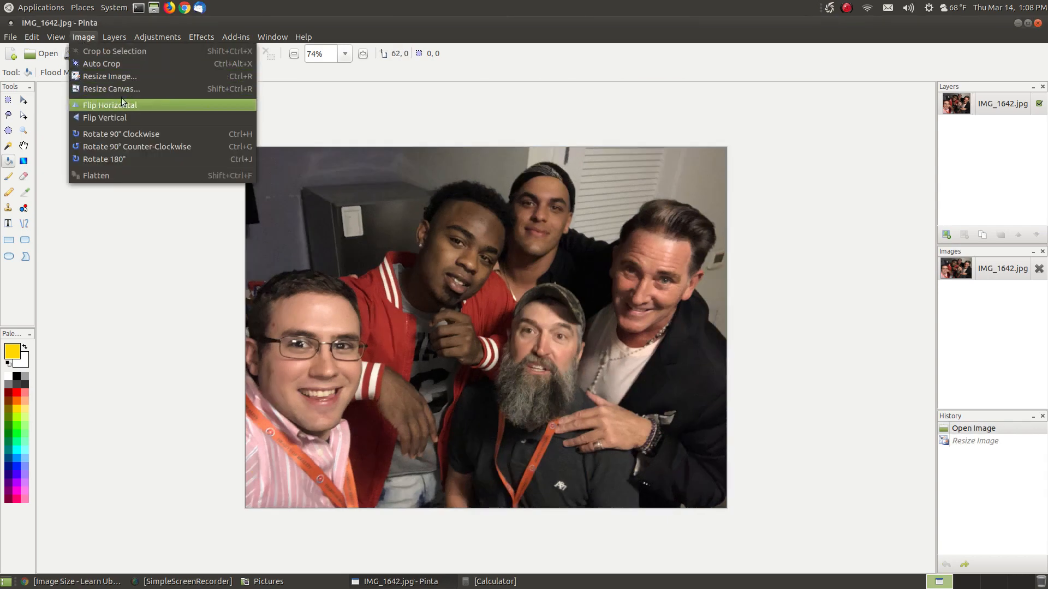
click(121, 78)
drag(494, 250, 826, 224)
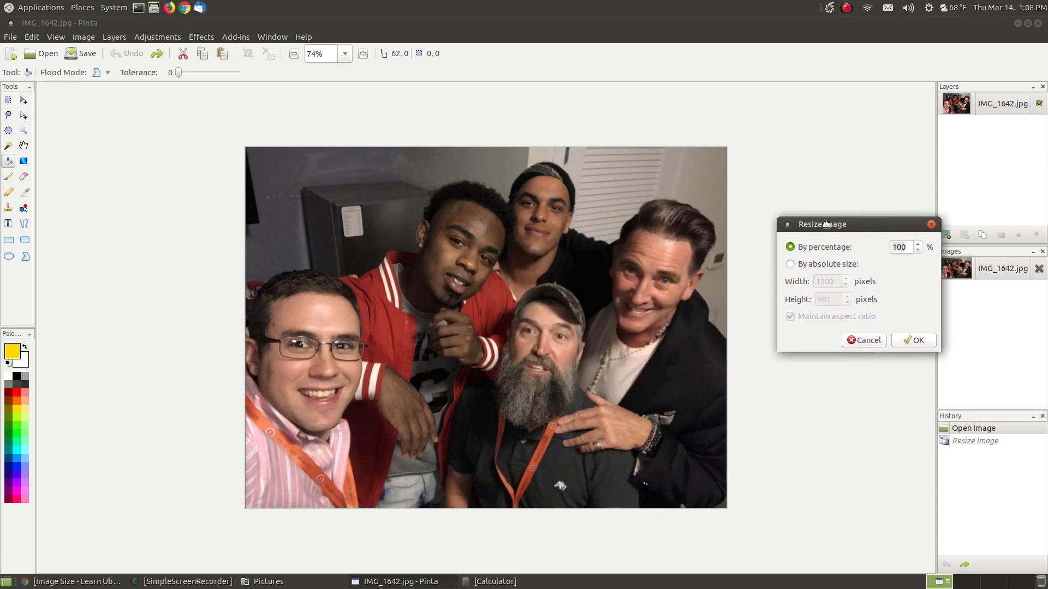
click(790, 264)
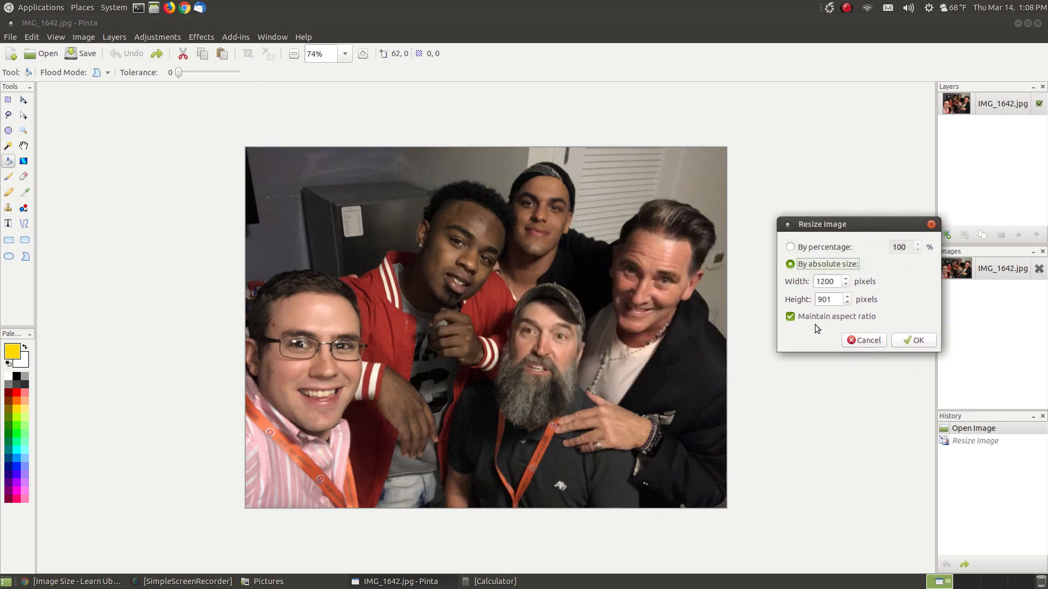
click(790, 318)
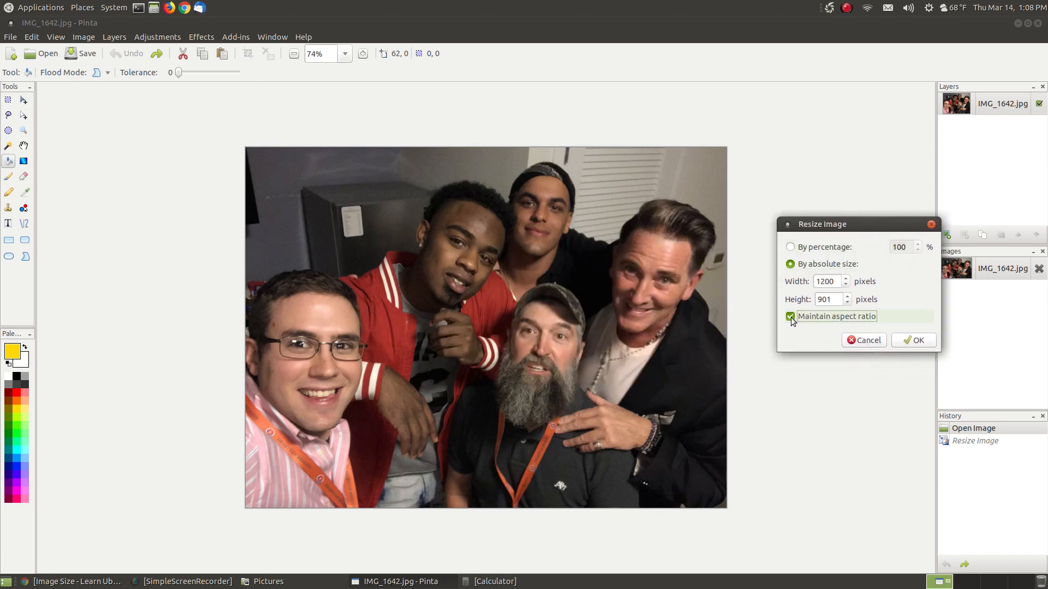
double_click(831, 300)
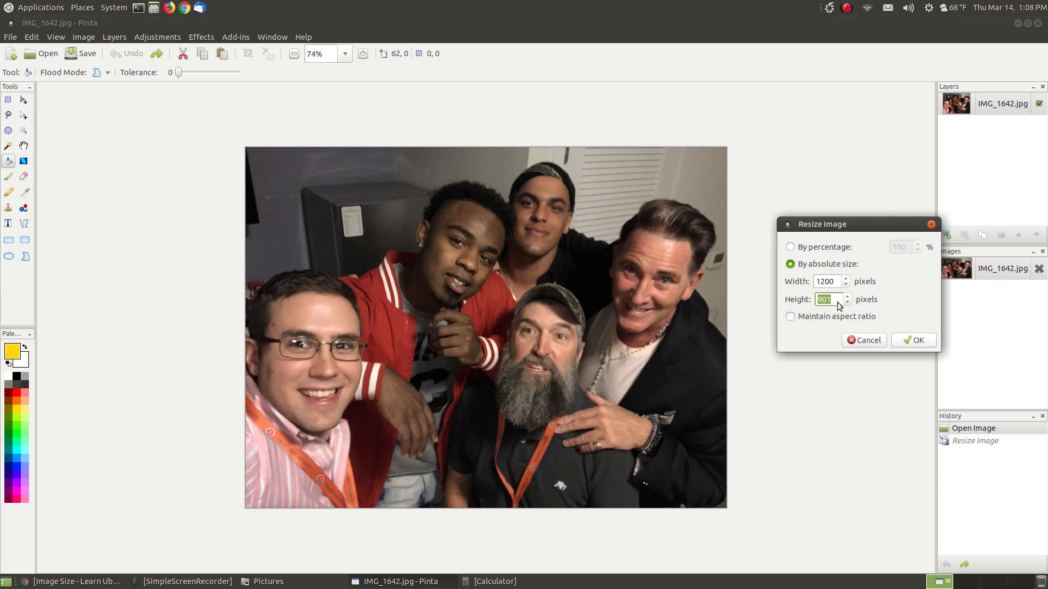
text(1020)
click(845, 279)
click(918, 341)
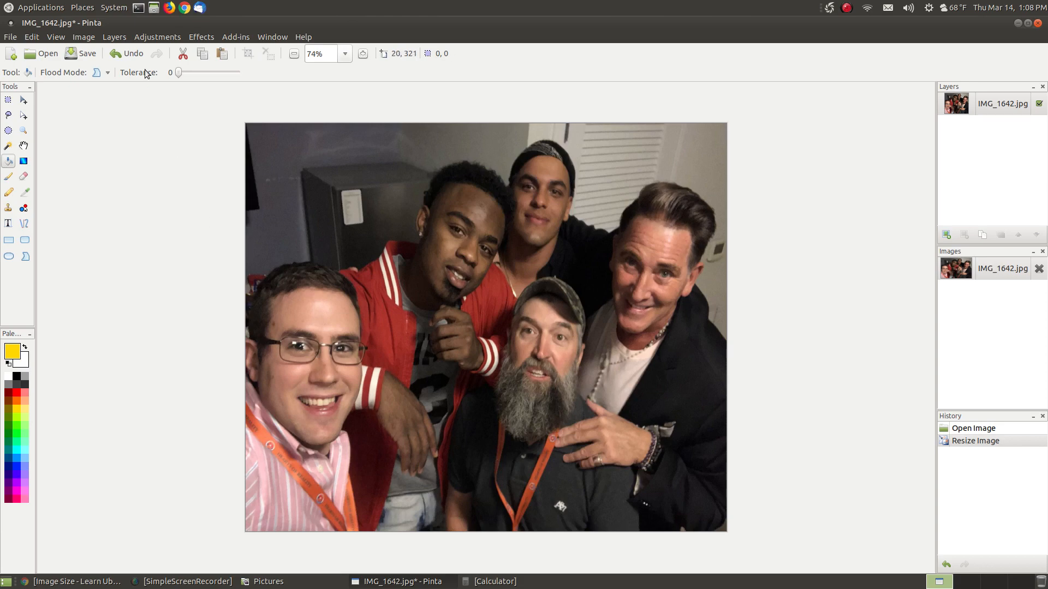
click(130, 54)
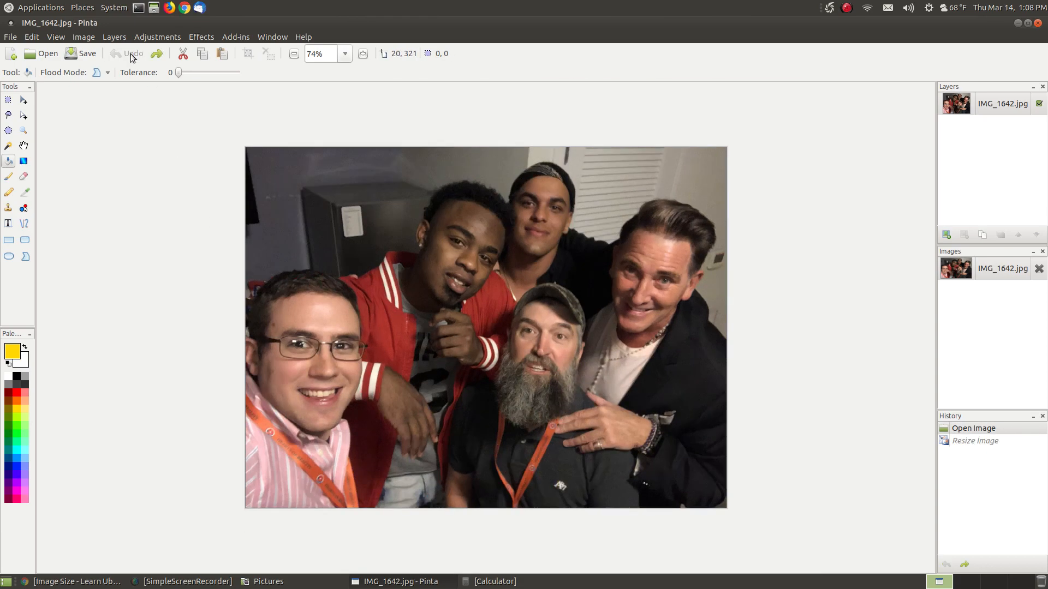
Try resizing the image by percentage to 50%, and undo it
click(84, 36)
click(110, 75)
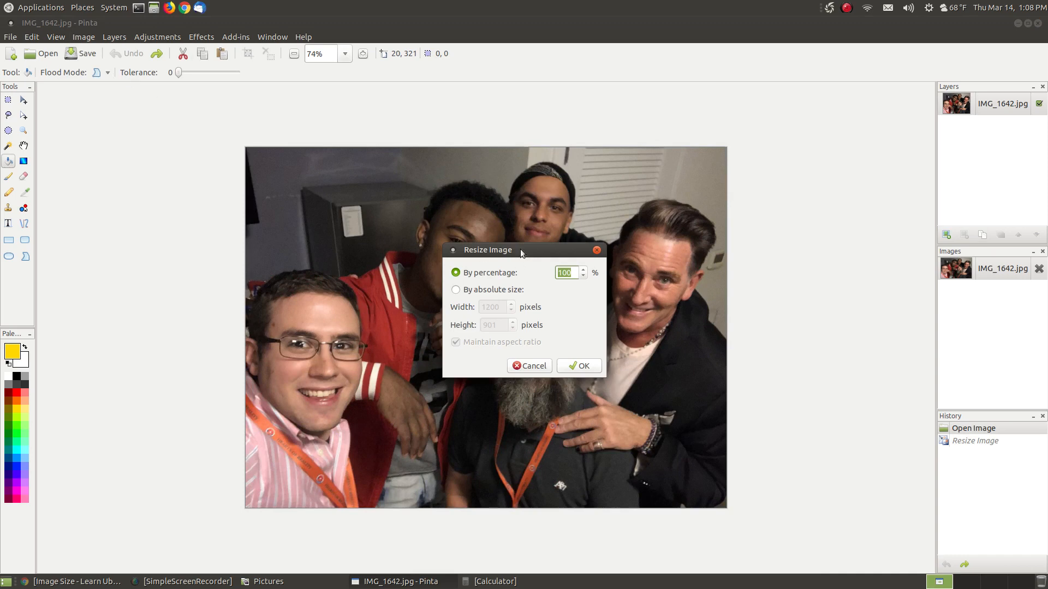
drag(520, 249, 799, 195)
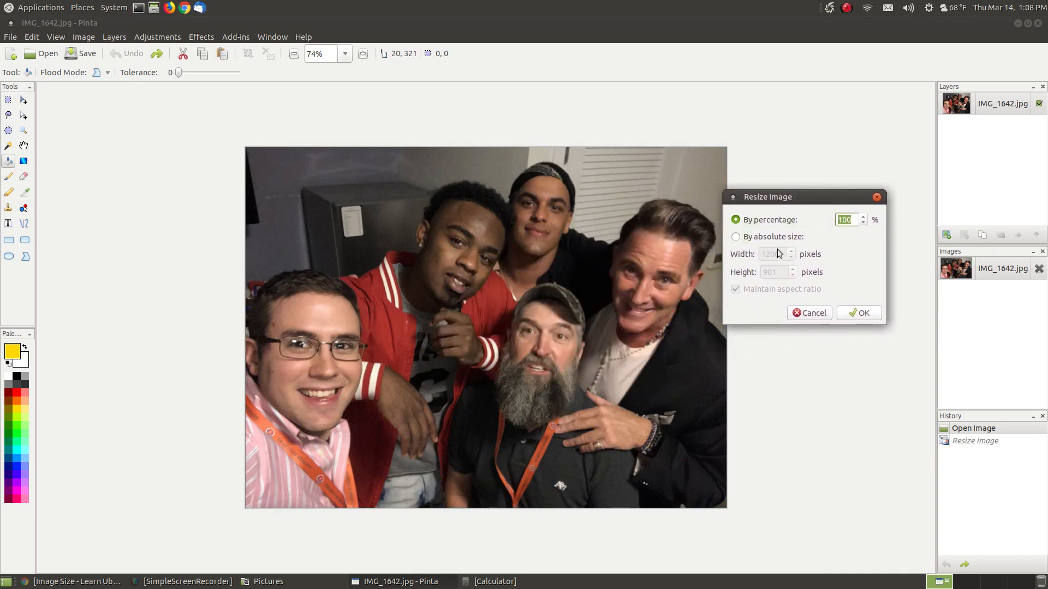
click(840, 219)
double_click(844, 220)
text(50)
click(861, 314)
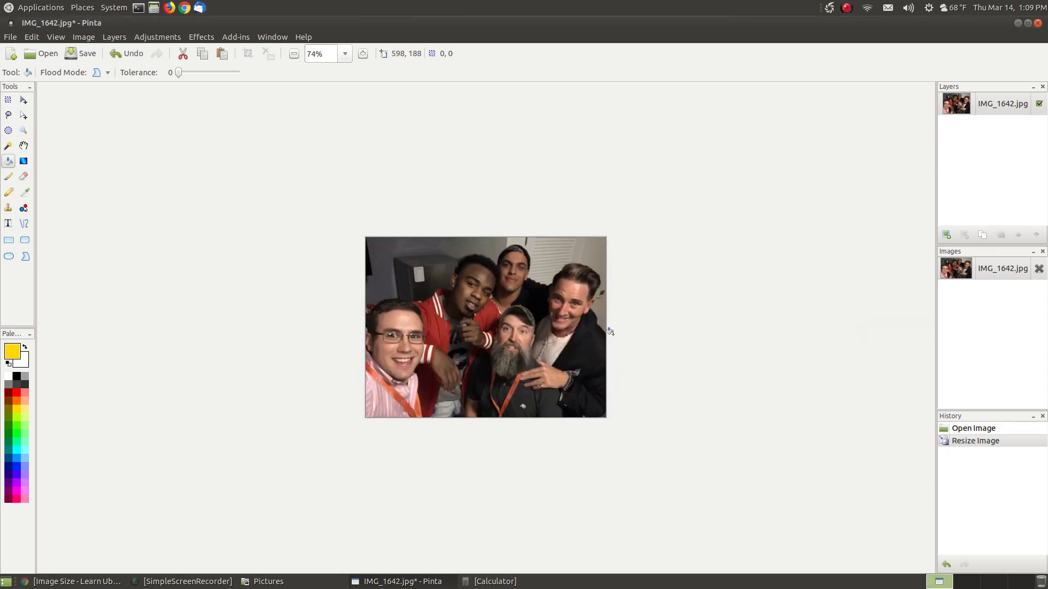
click(126, 54)
Open the image resize settings for the photo and choose resizing by absolute size
click(83, 37)
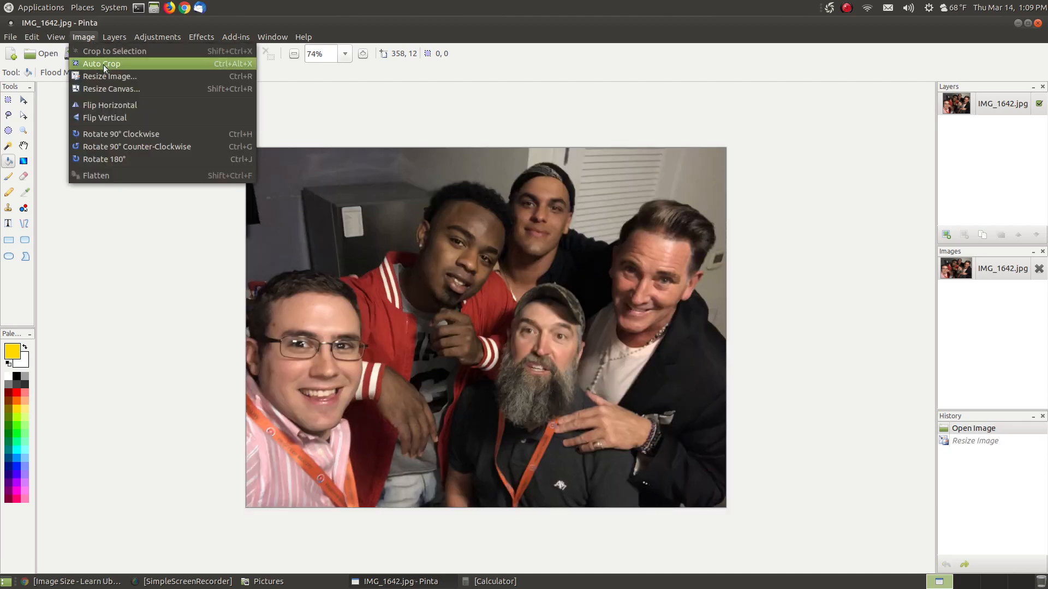
click(121, 77)
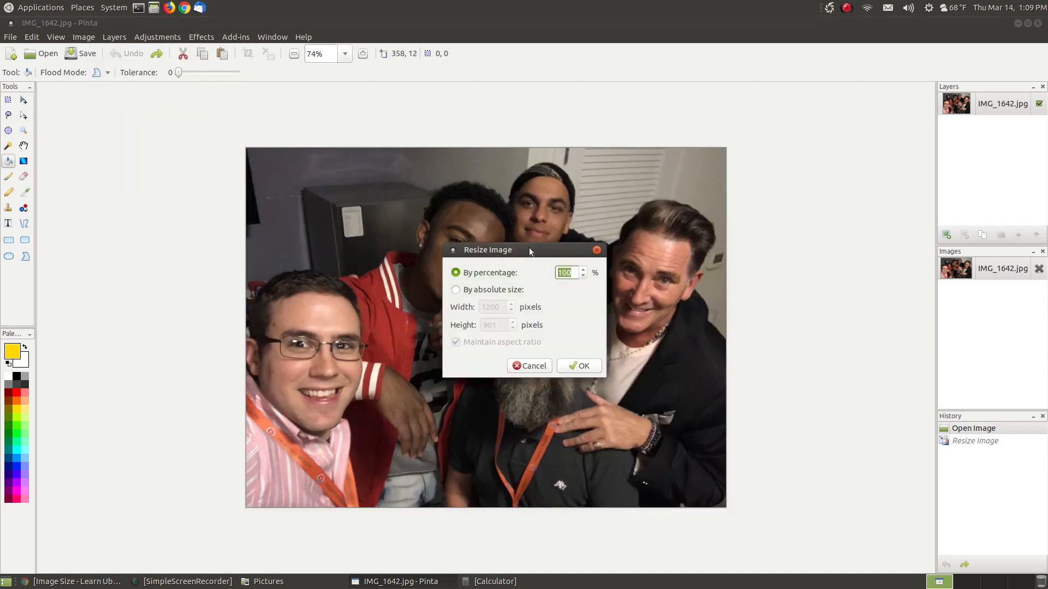
drag(532, 251, 818, 206)
click(751, 246)
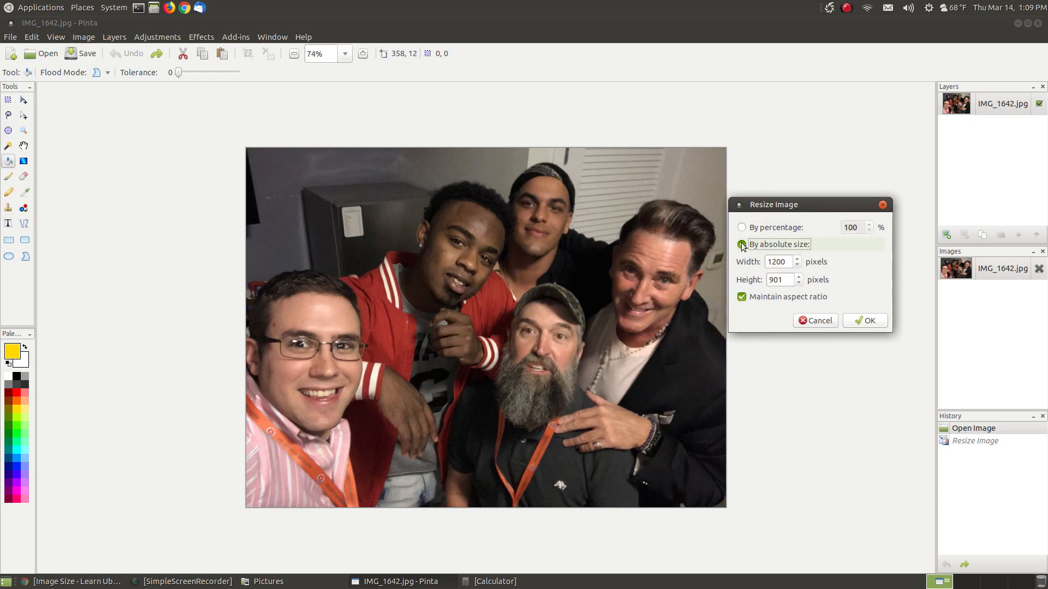
Switch to Chrome to review the table of screen resolutions and aspect ratios on the Image Size page, and return to Pinta
click(76, 582)
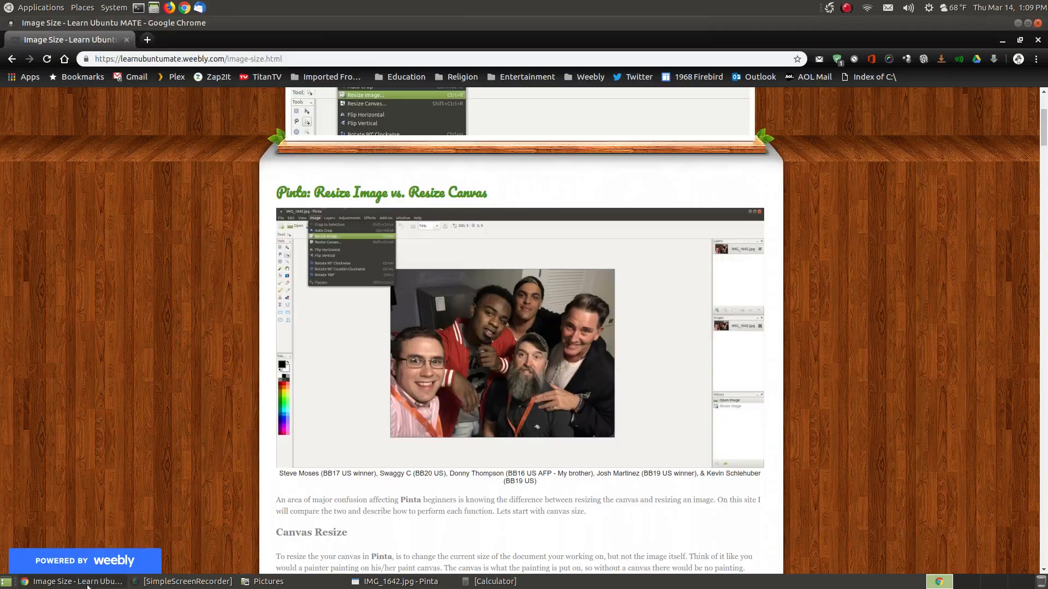
drag(1046, 157, 1045, 487)
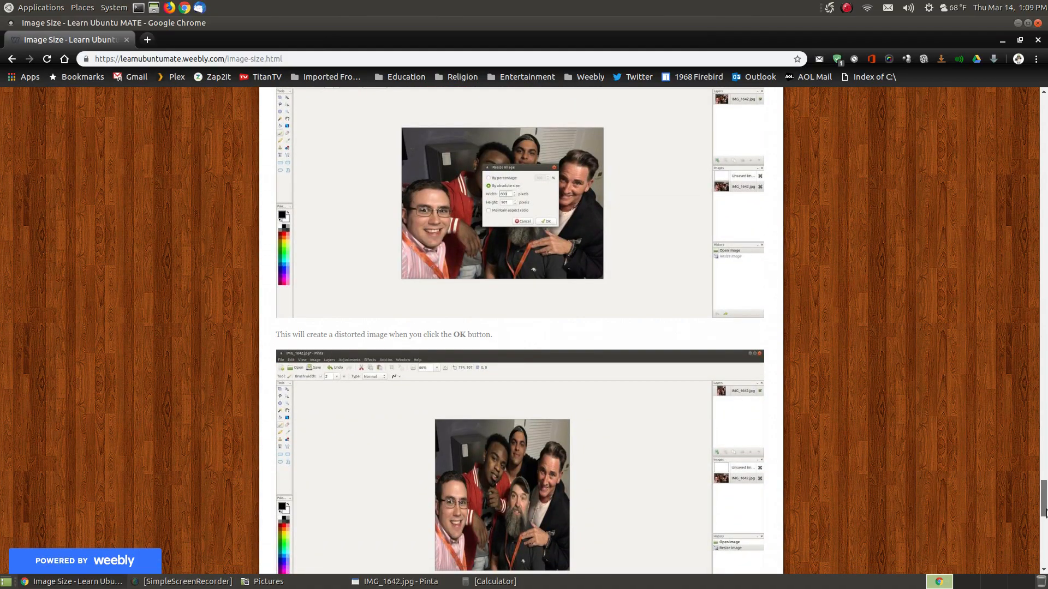
scroll(418, 283, down, 10)
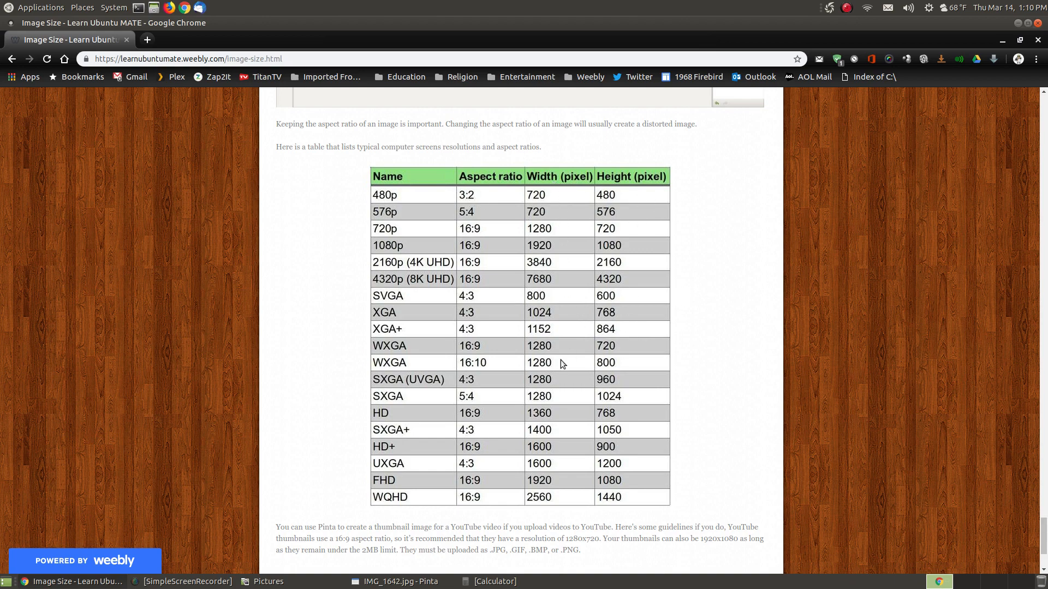
drag(1042, 535, 1042, 146)
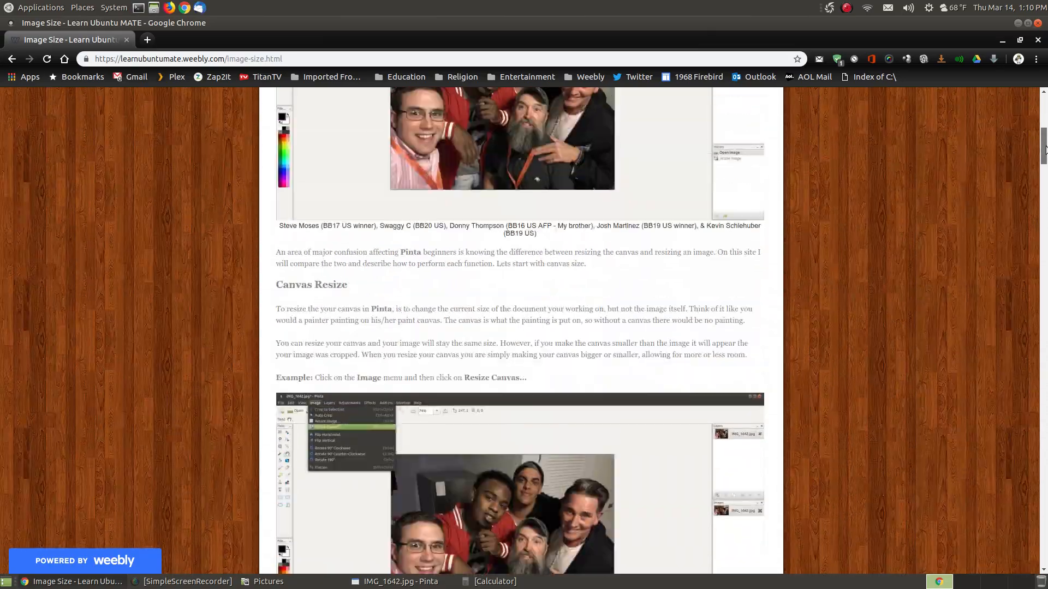
click(1018, 23)
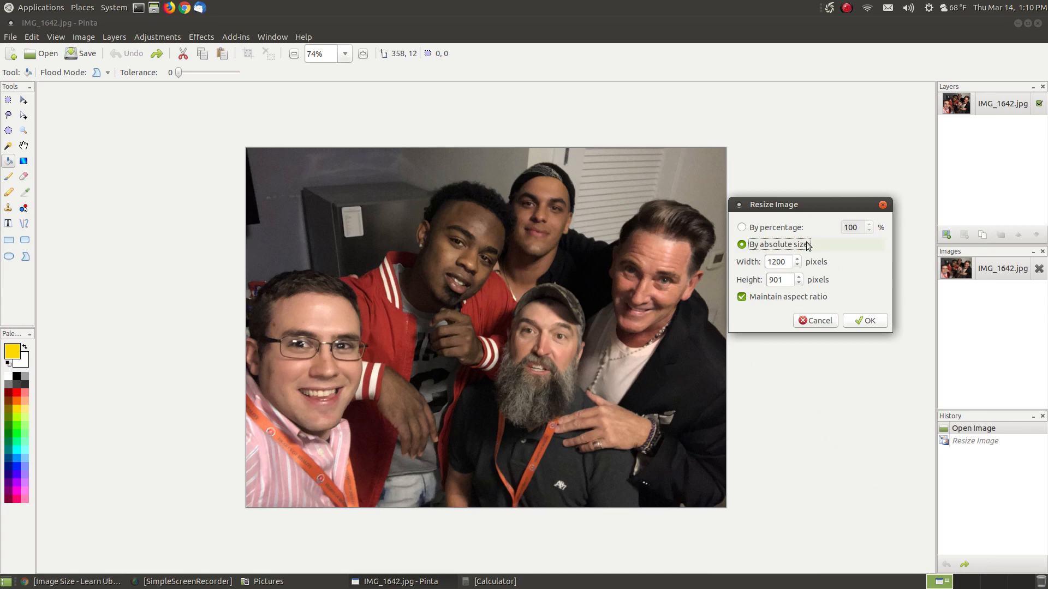
Try resizing the photo to a width of 600 pixels with the aspect ratio maintained, and undo it
double_click(786, 263)
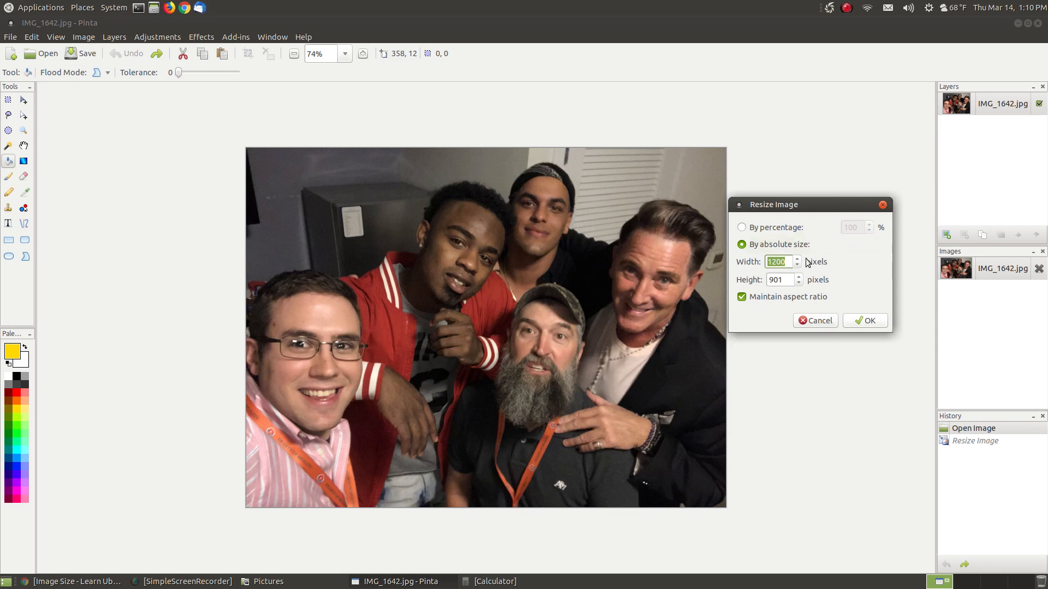
text(600)
click(782, 281)
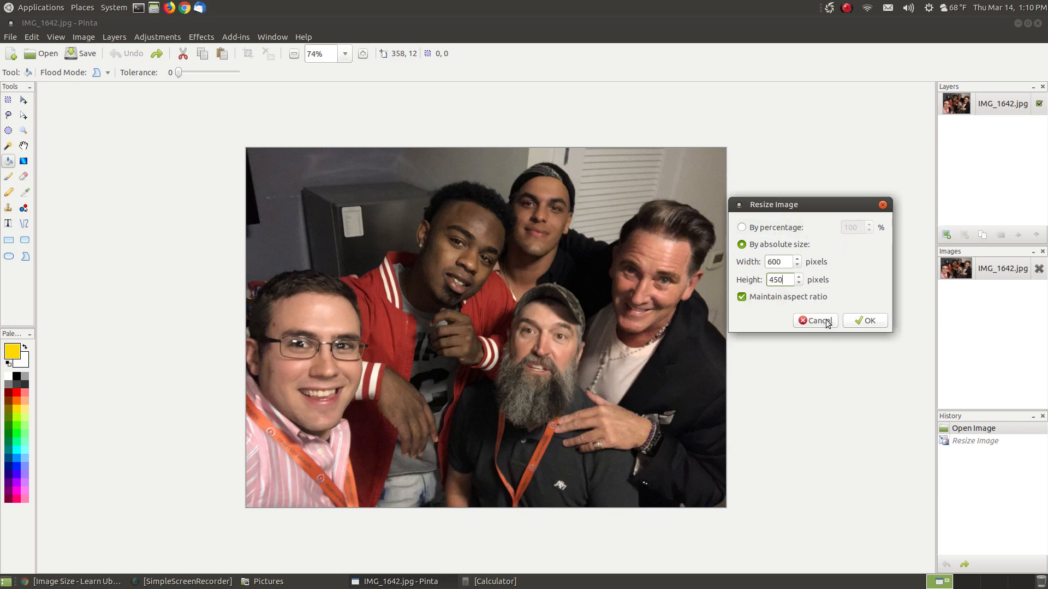
click(860, 322)
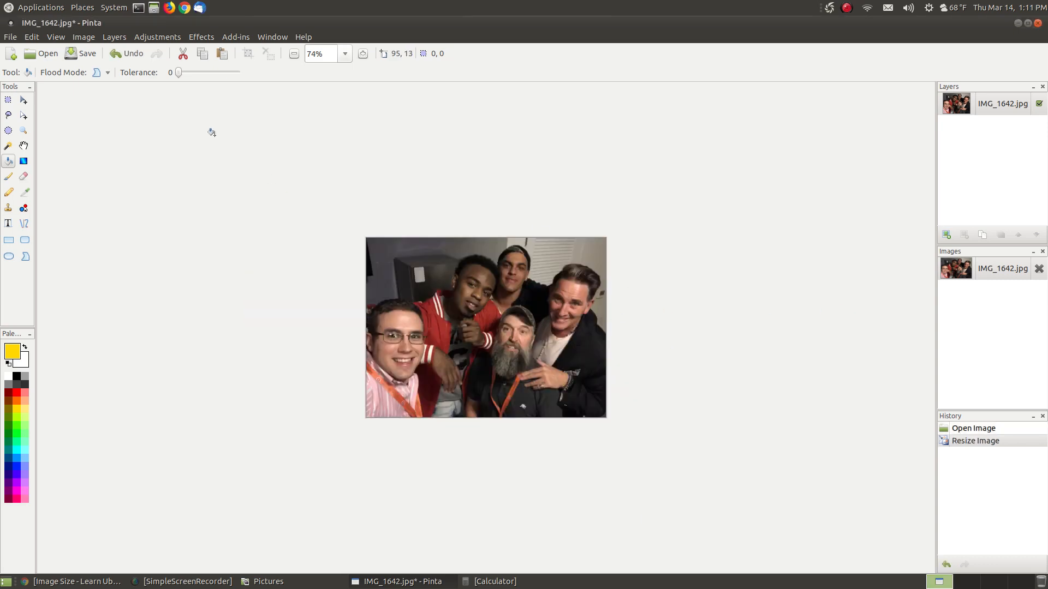
click(138, 59)
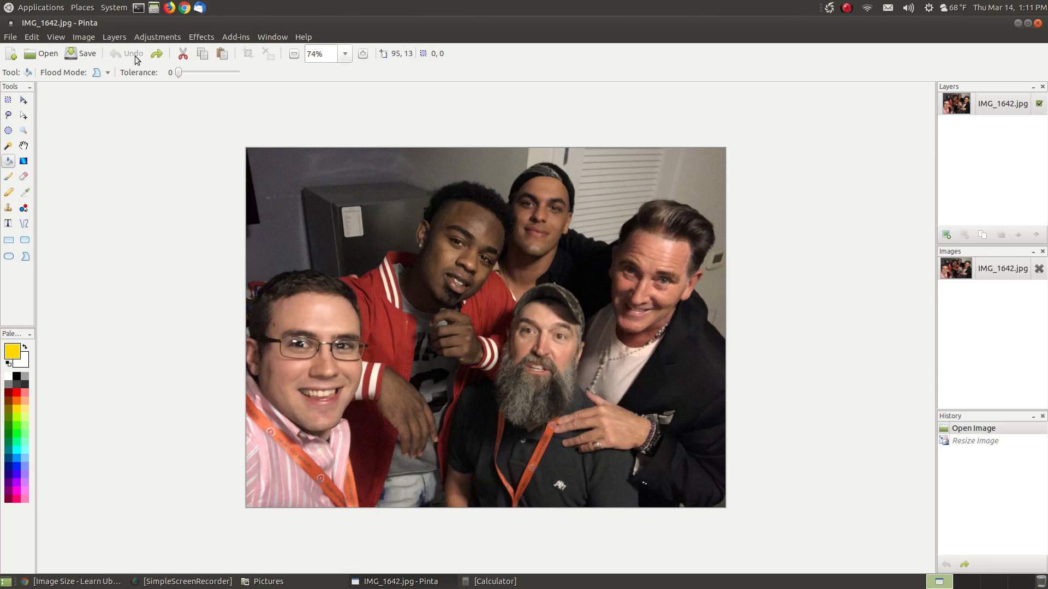
Try resizing the image by percentage to 75%, and undo it
click(92, 37)
click(117, 80)
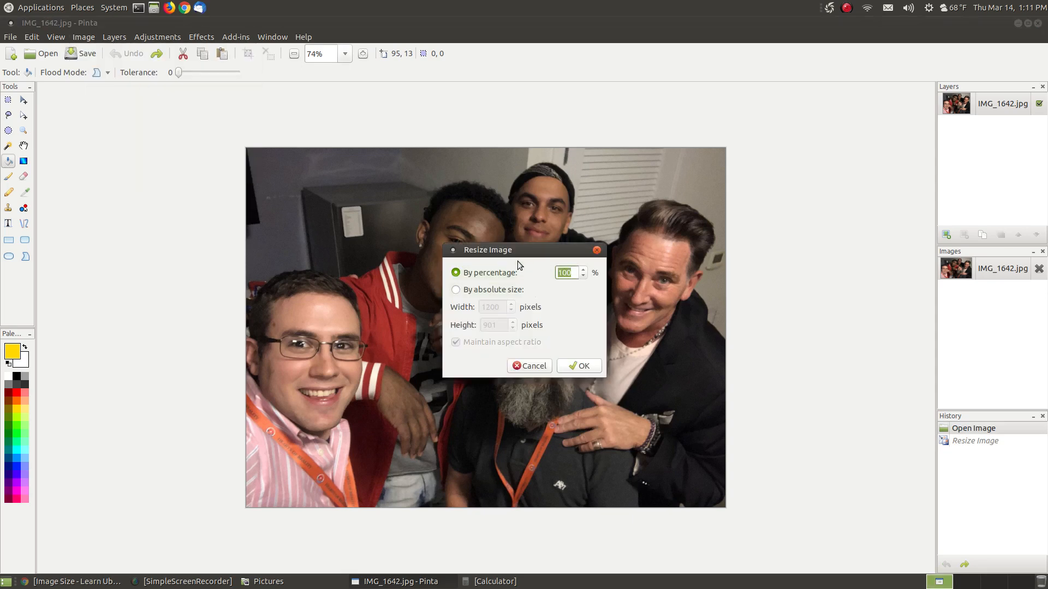
drag(527, 248, 808, 164)
double_click(871, 186)
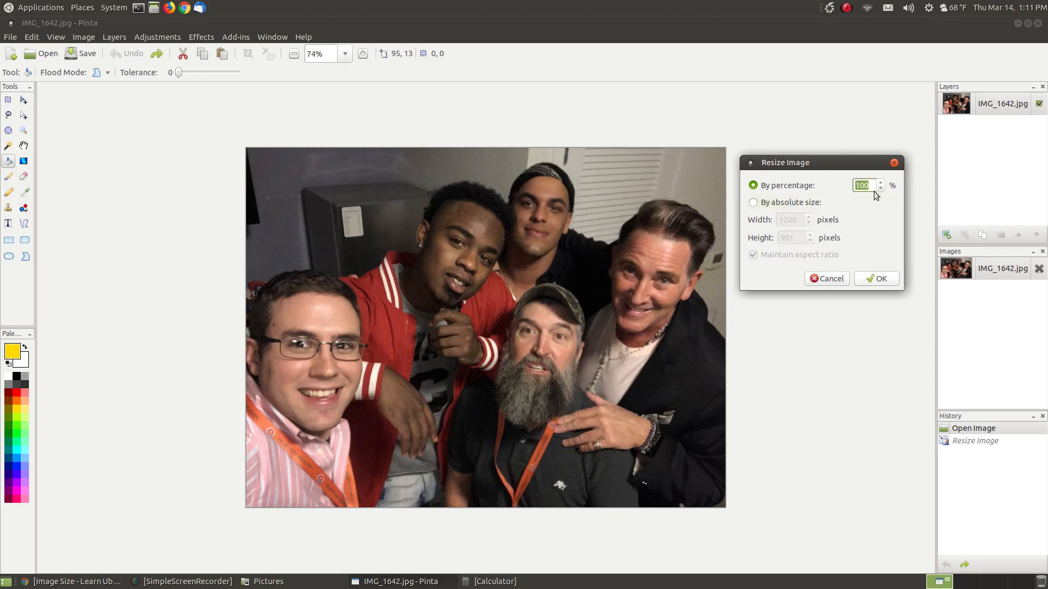
text(75)
click(877, 278)
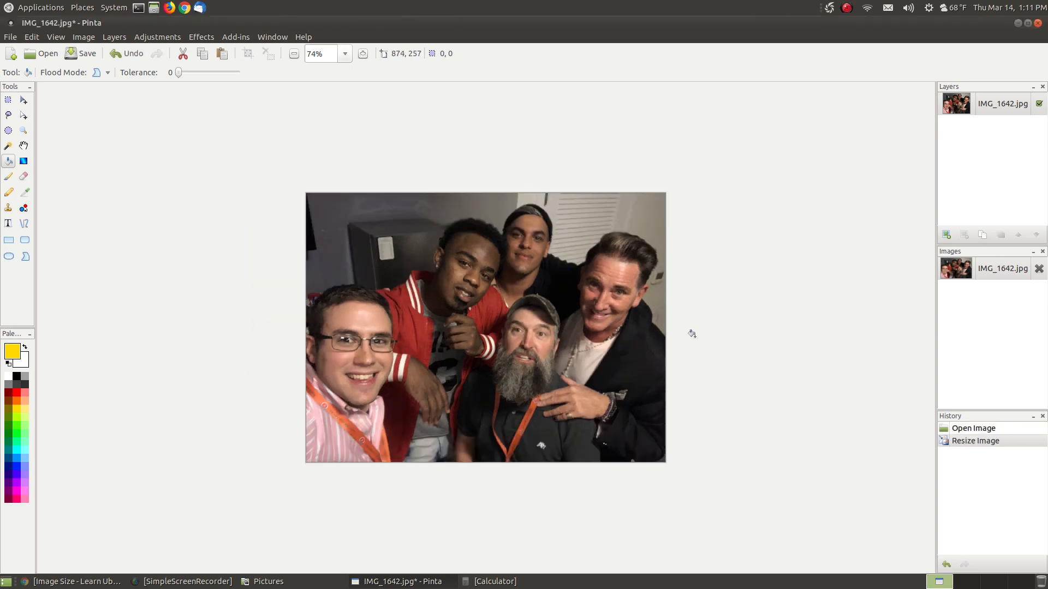
click(123, 53)
Review the percentage and absolute size options in the image resize settings, and cancel without changing the photo
click(90, 40)
click(110, 76)
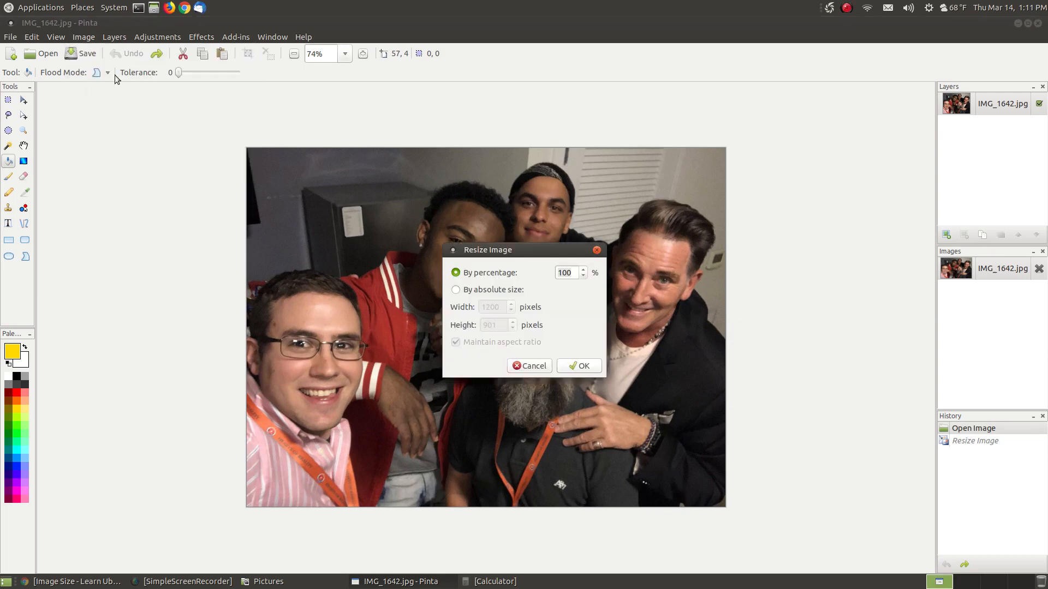
drag(503, 253, 816, 193)
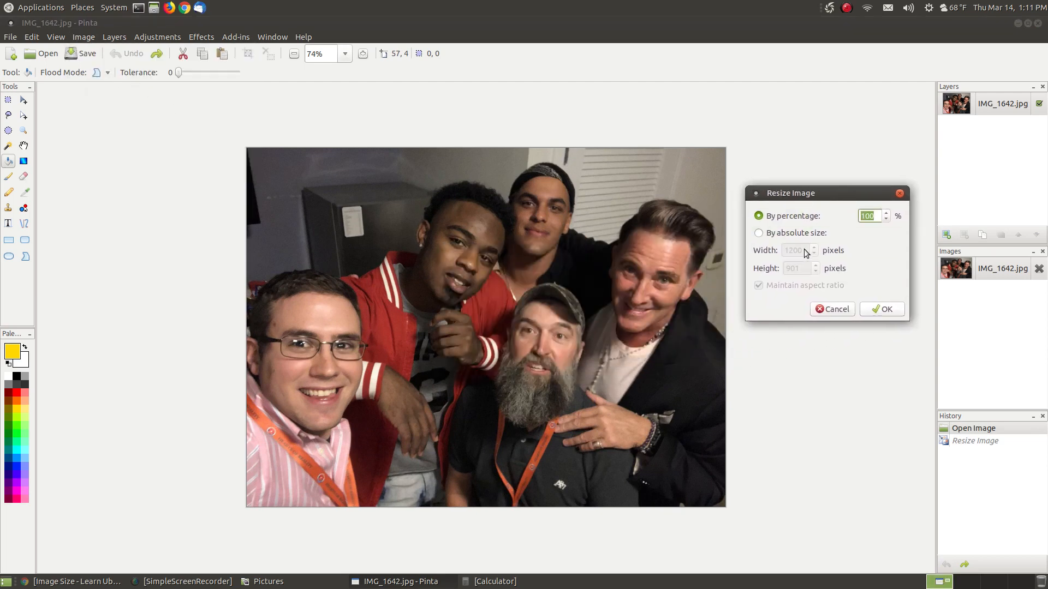
click(768, 238)
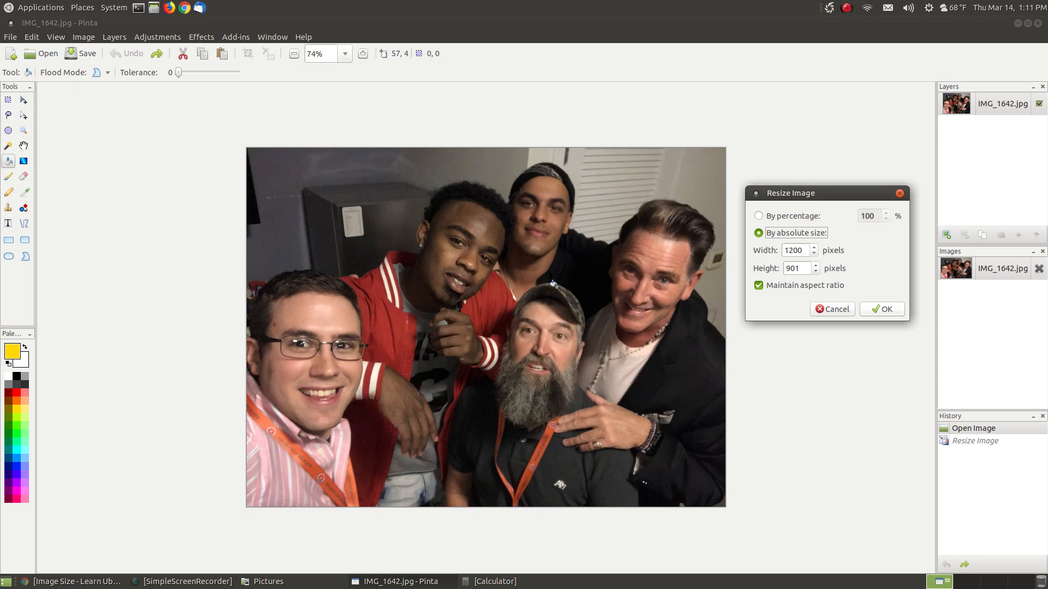
click(838, 311)
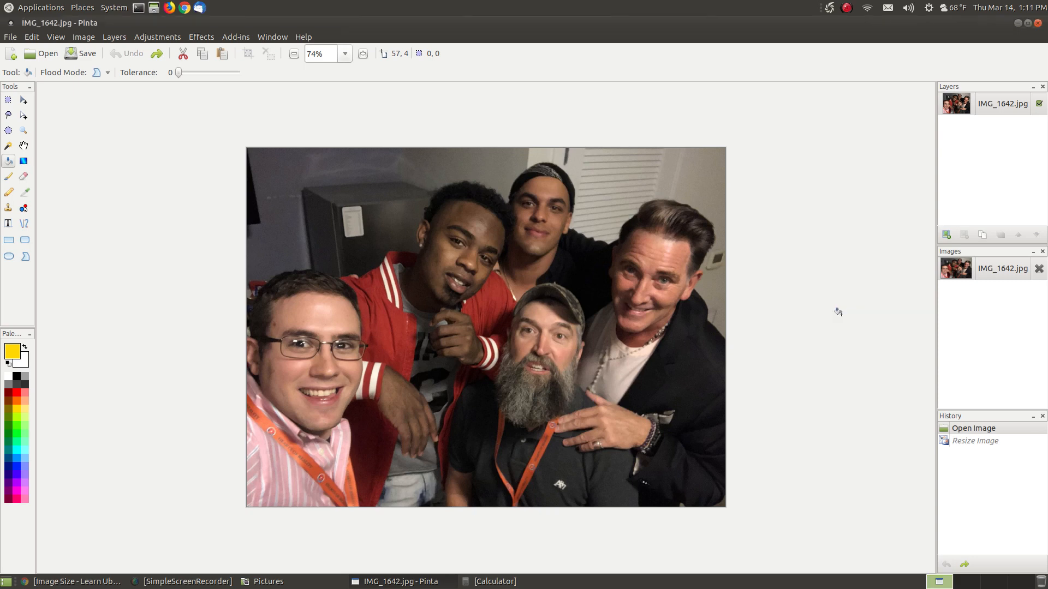
Create a new 800 x 600 pixel landscape image with a white background
click(10, 37)
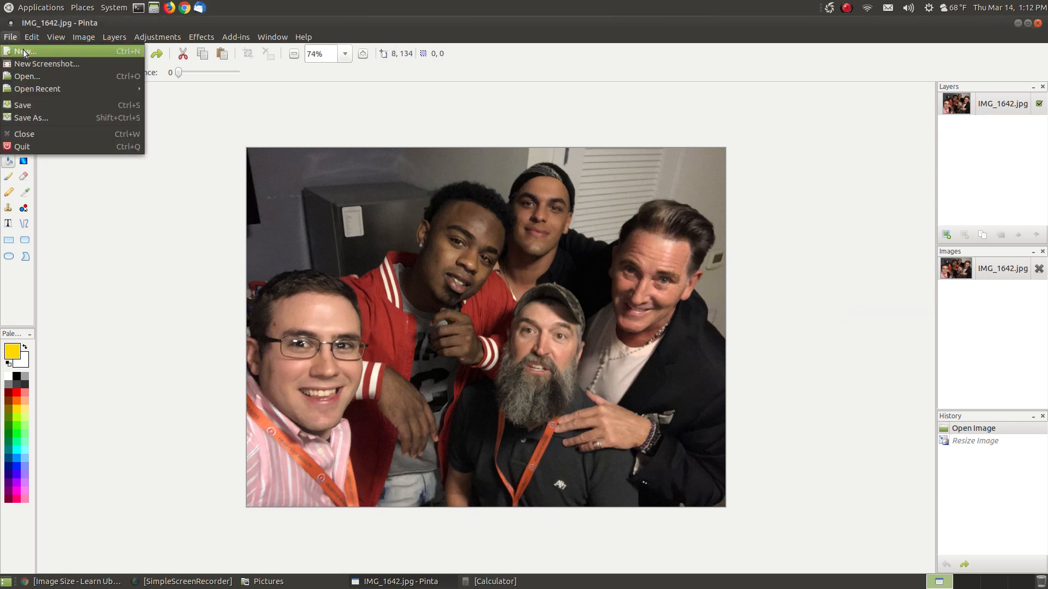
click(24, 51)
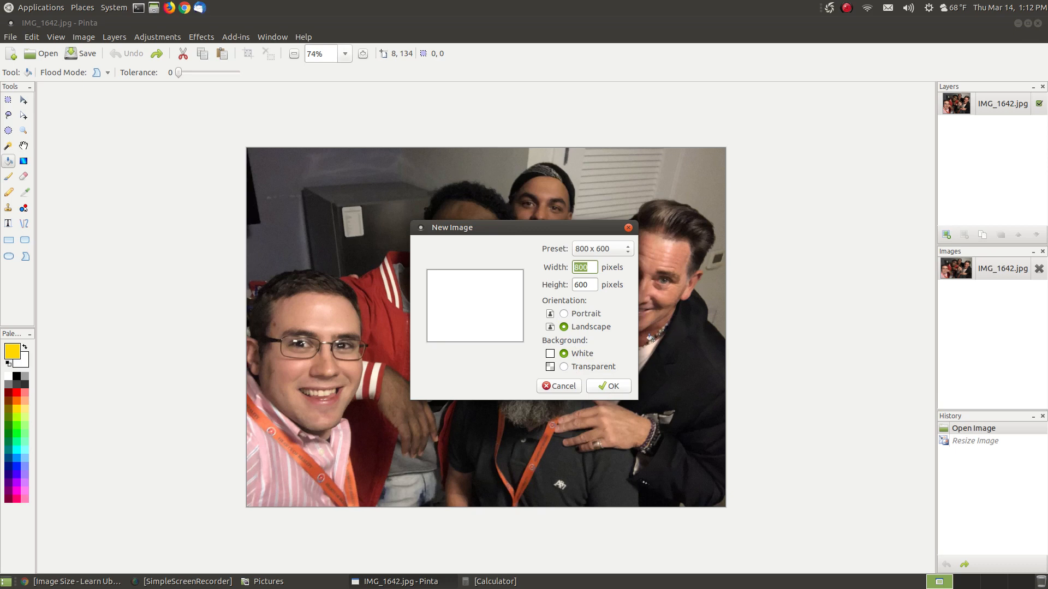
click(606, 389)
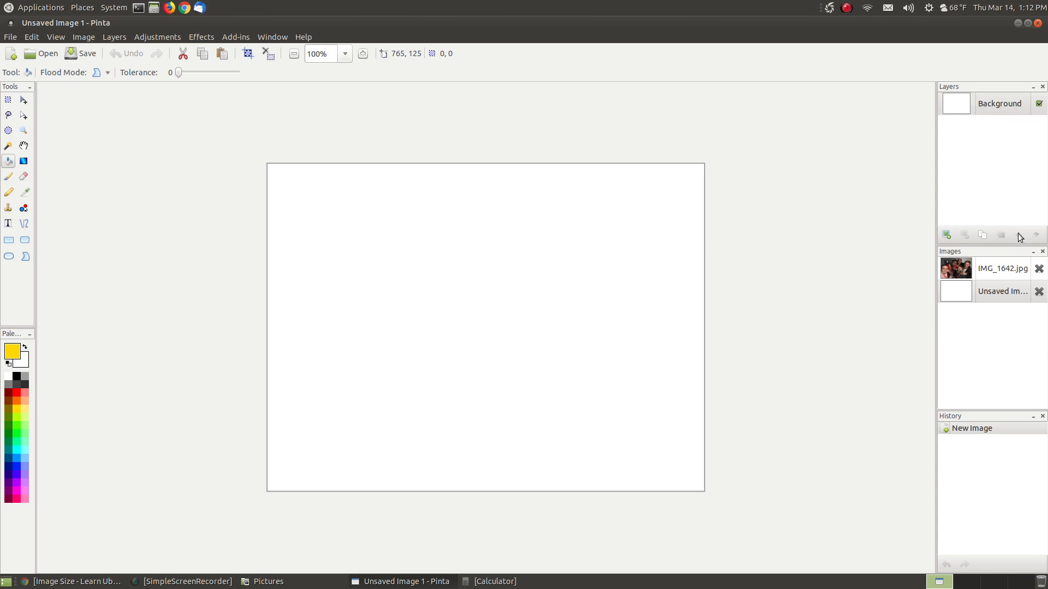
Switch back and forth between the IMG_1642.jpg photo and the new blank white image to compare them
click(993, 271)
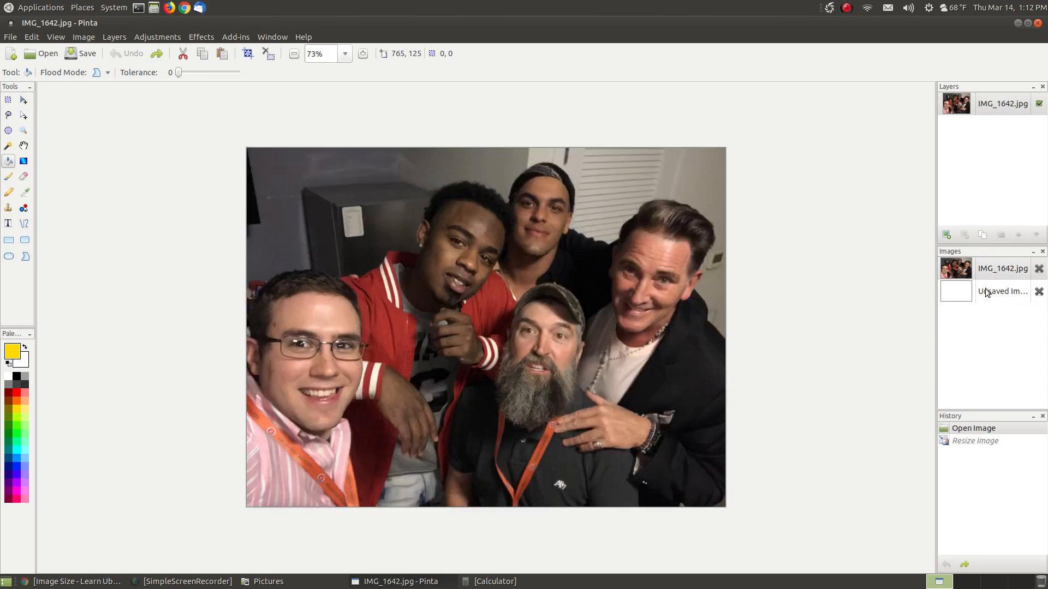
click(987, 293)
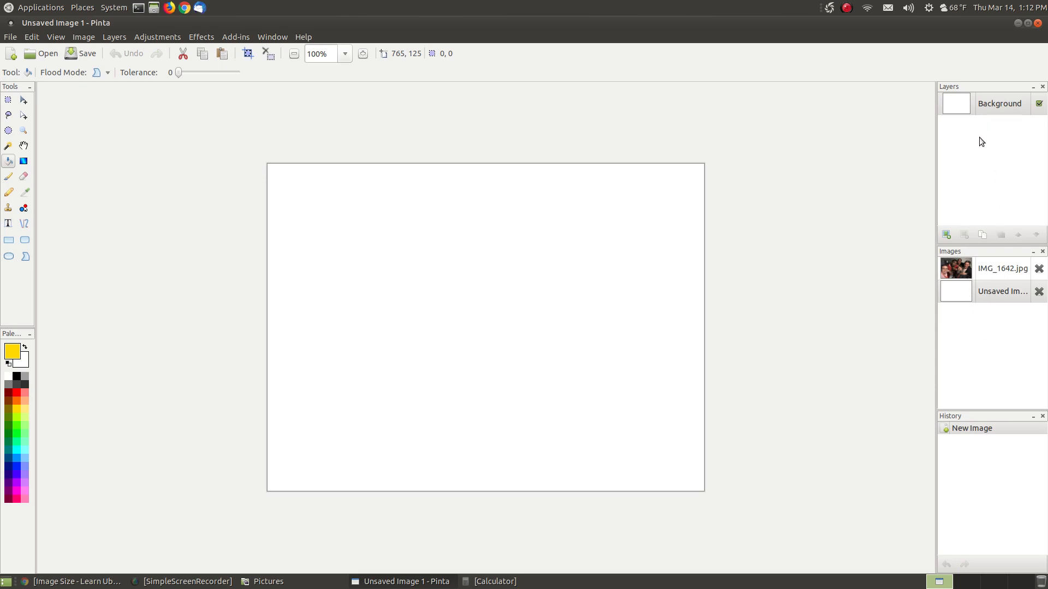
click(975, 276)
click(973, 297)
click(975, 273)
click(968, 287)
click(973, 272)
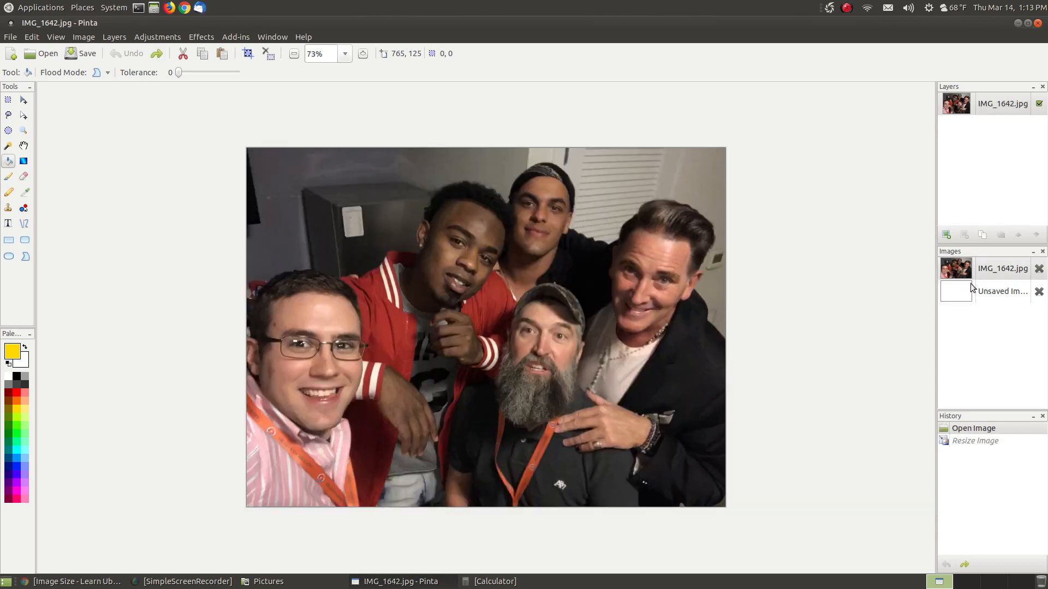
click(971, 287)
Create a new 600 x 800 pixel portrait image with a transparent background
click(11, 37)
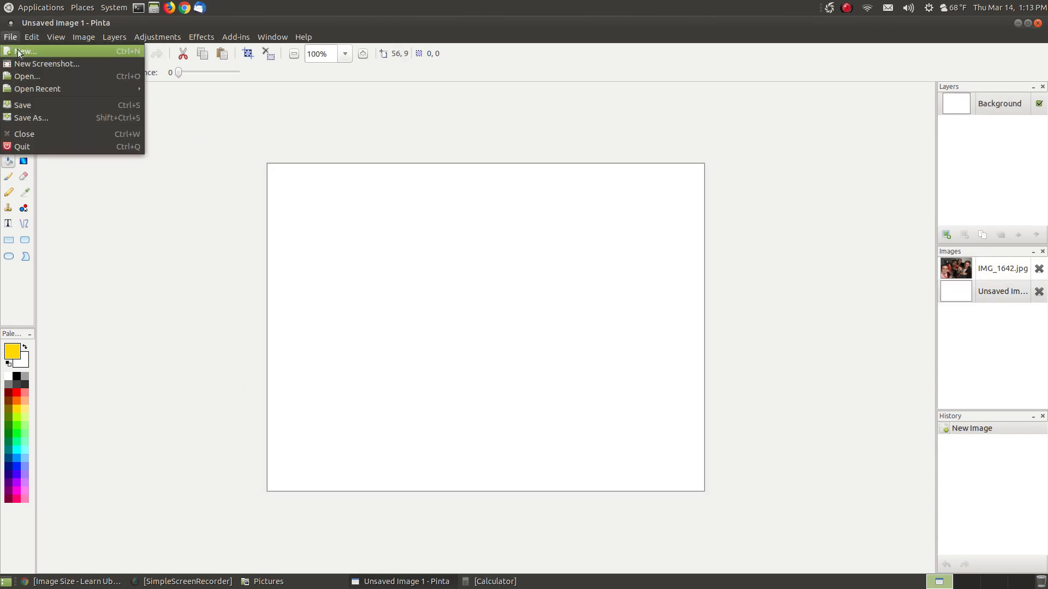
click(29, 53)
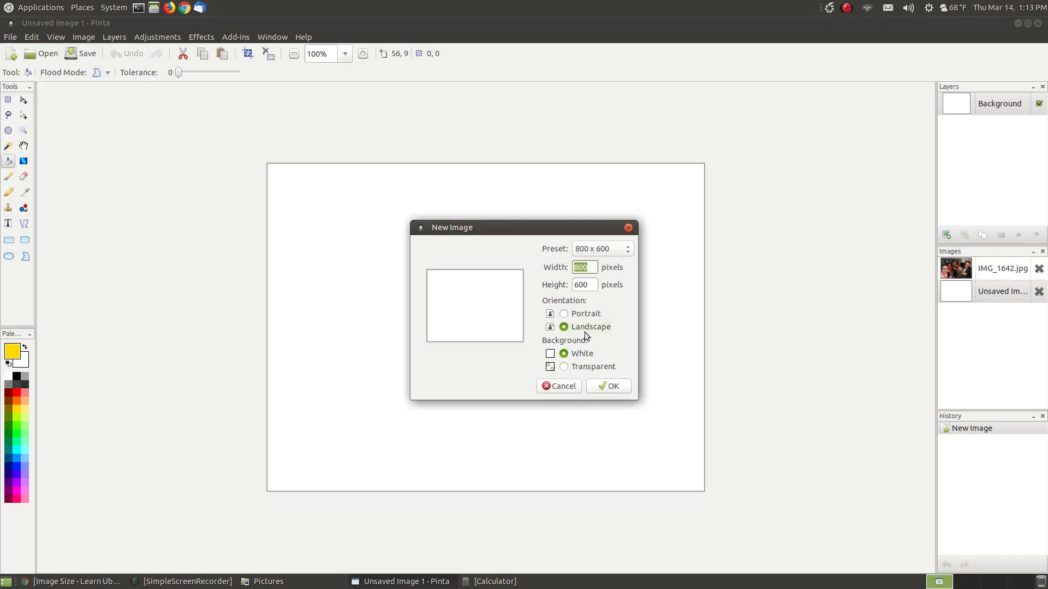
click(564, 367)
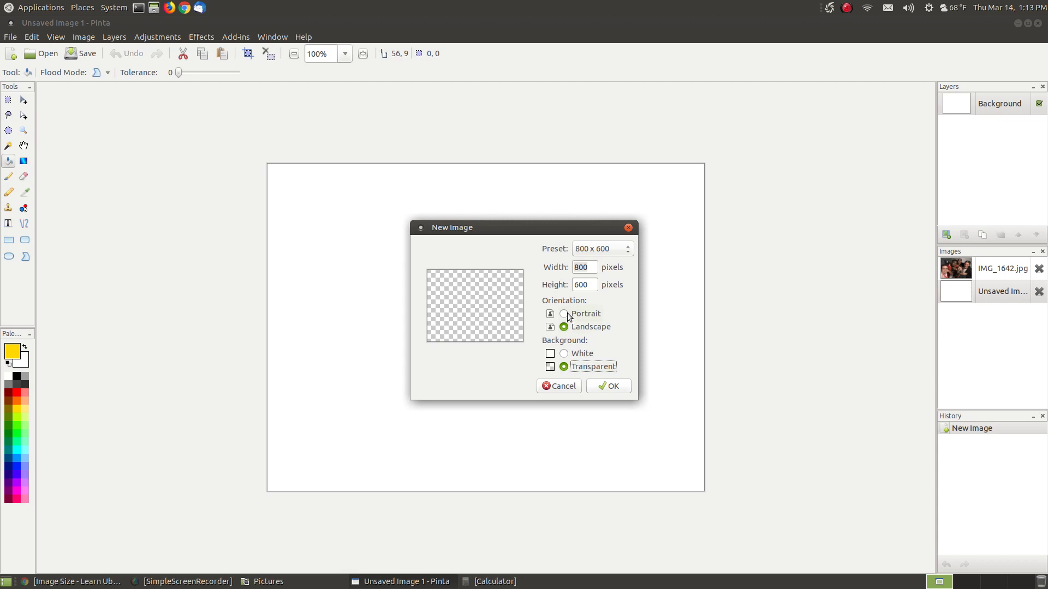
click(565, 315)
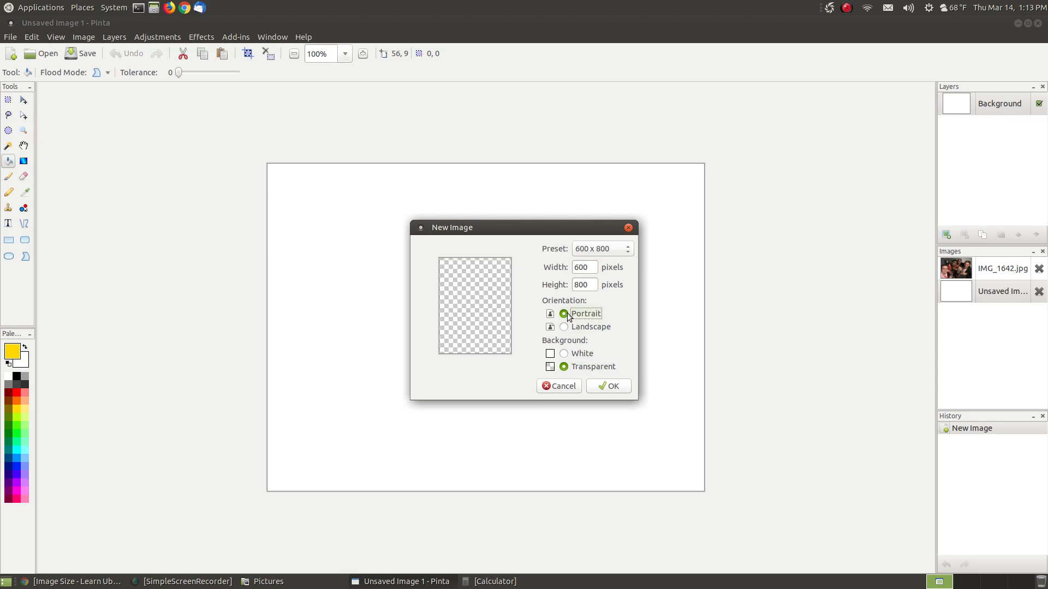
click(605, 387)
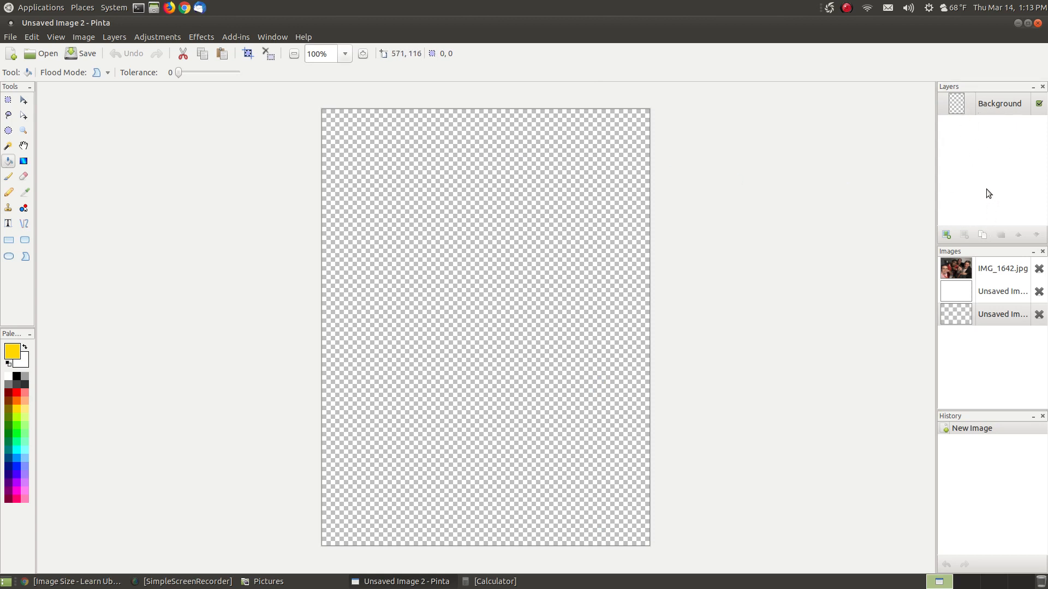
Switch among the photo, the white landscape image and the transparent portrait image, ending on the transparent one
click(965, 292)
click(969, 268)
click(968, 292)
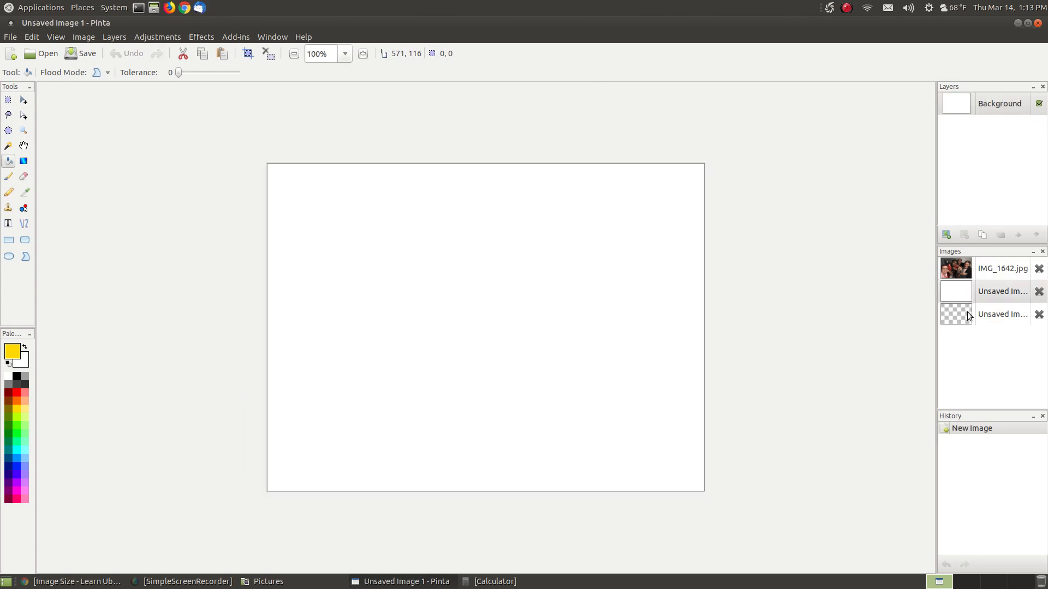
click(967, 314)
click(968, 290)
click(968, 268)
click(965, 316)
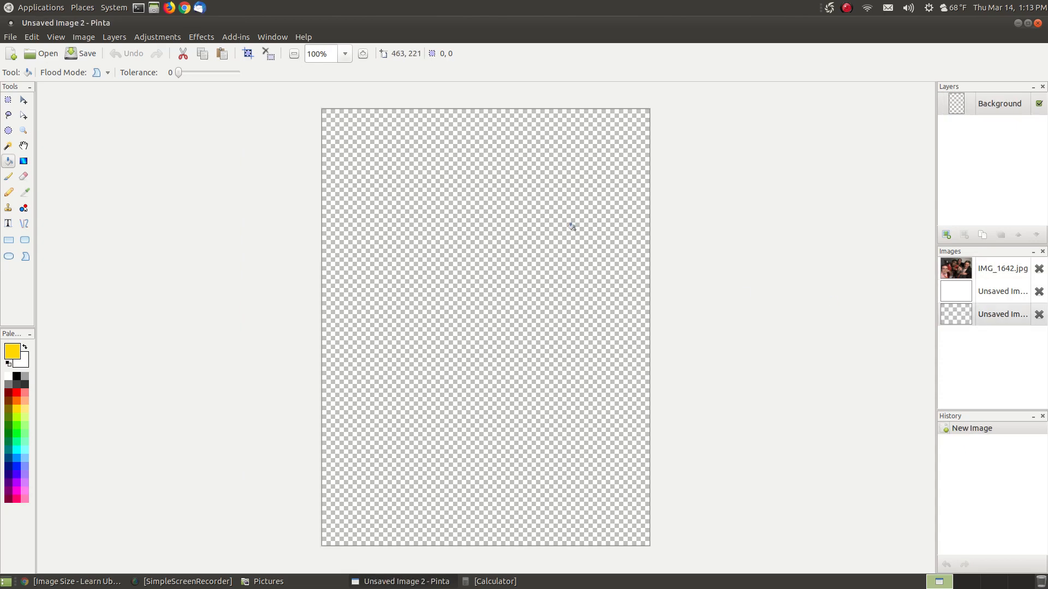
View the IMG_1642.jpg photo, the transparent portrait image and the white landscape image in turn, ending on the photo
click(968, 269)
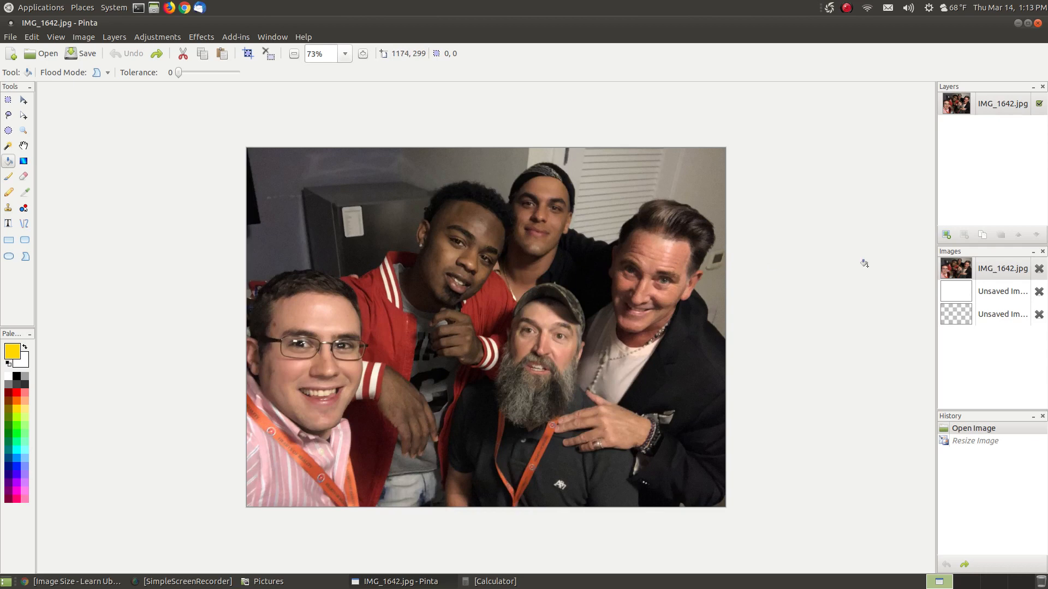
click(954, 316)
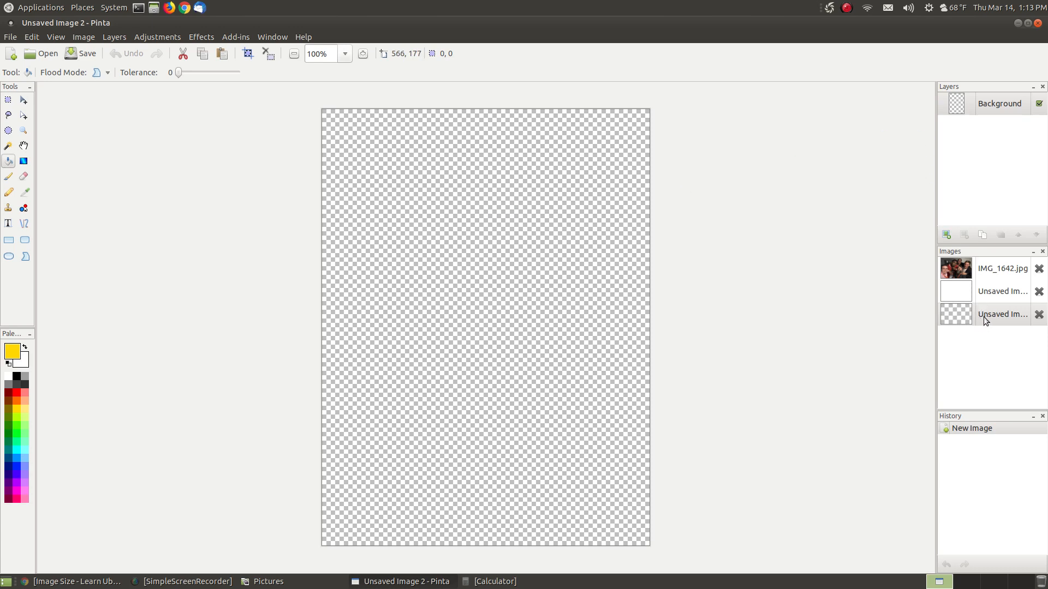
click(969, 293)
click(965, 271)
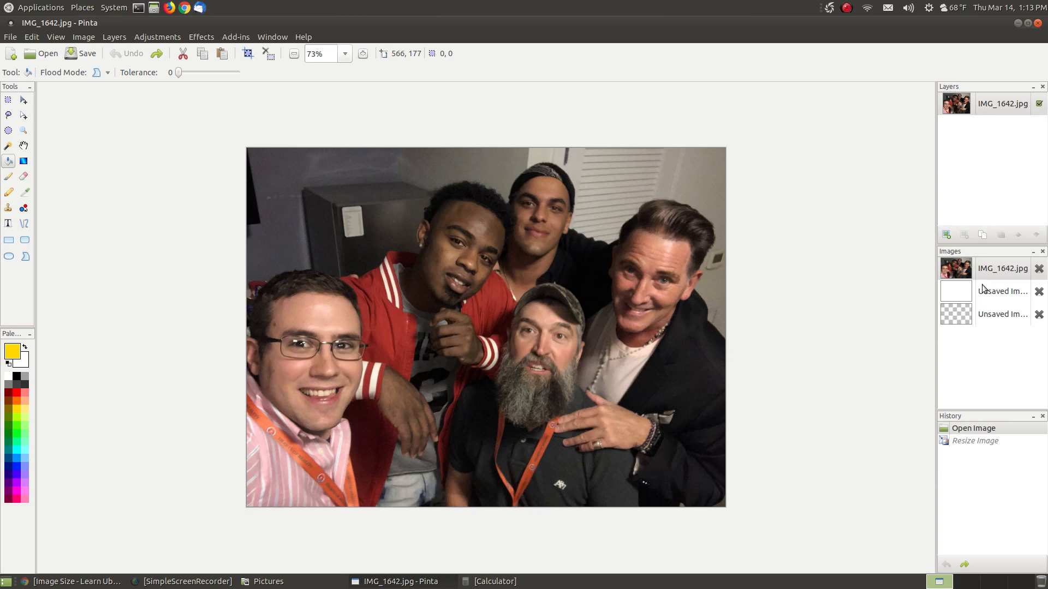
Close the transparent portrait image and the white landscape image, dismissing the error dialog, and keep only IMG_1642.jpg open
click(1007, 315)
click(1039, 314)
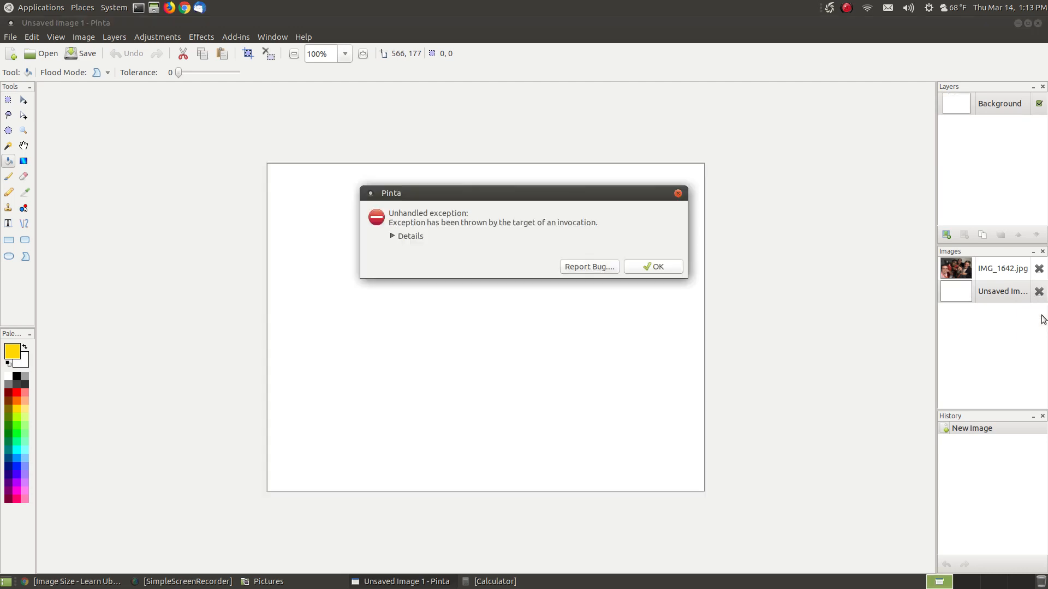
click(650, 266)
click(1038, 291)
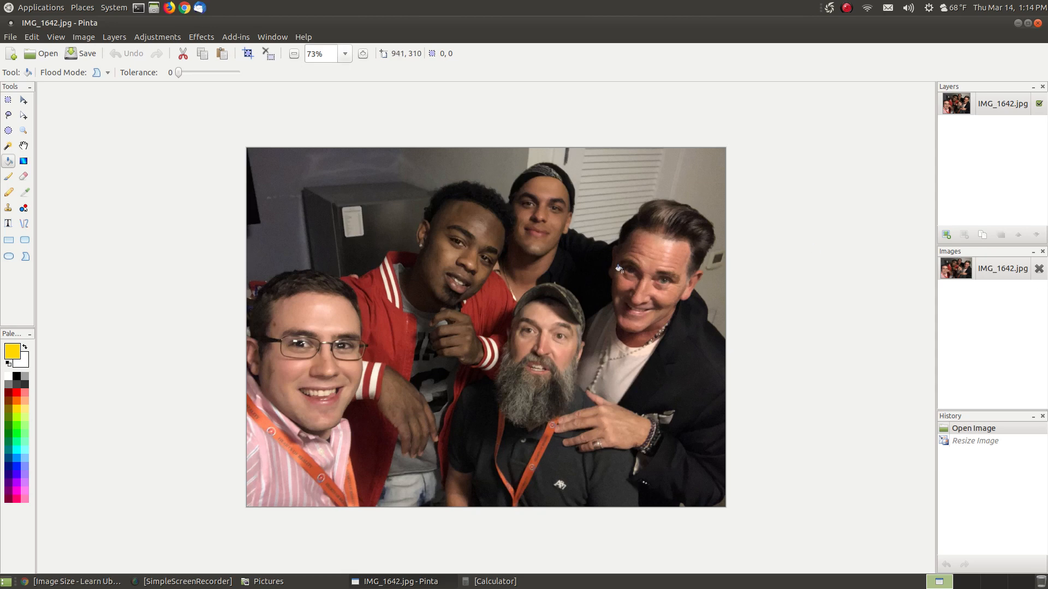
Quit Pinta and minimize the Pictures folder window to reveal the desktop
click(14, 37)
click(42, 148)
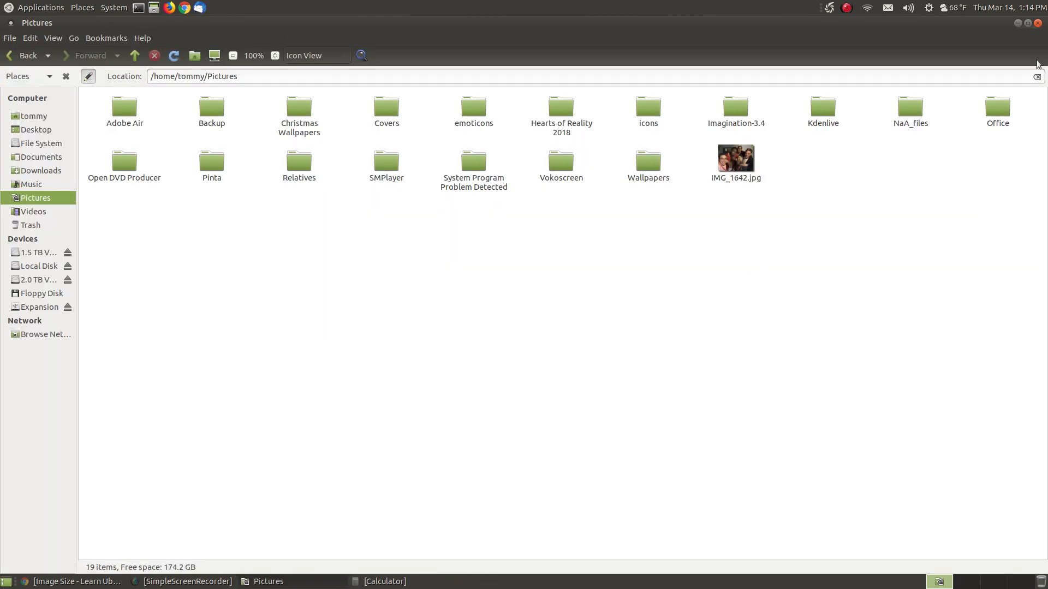
click(1017, 24)
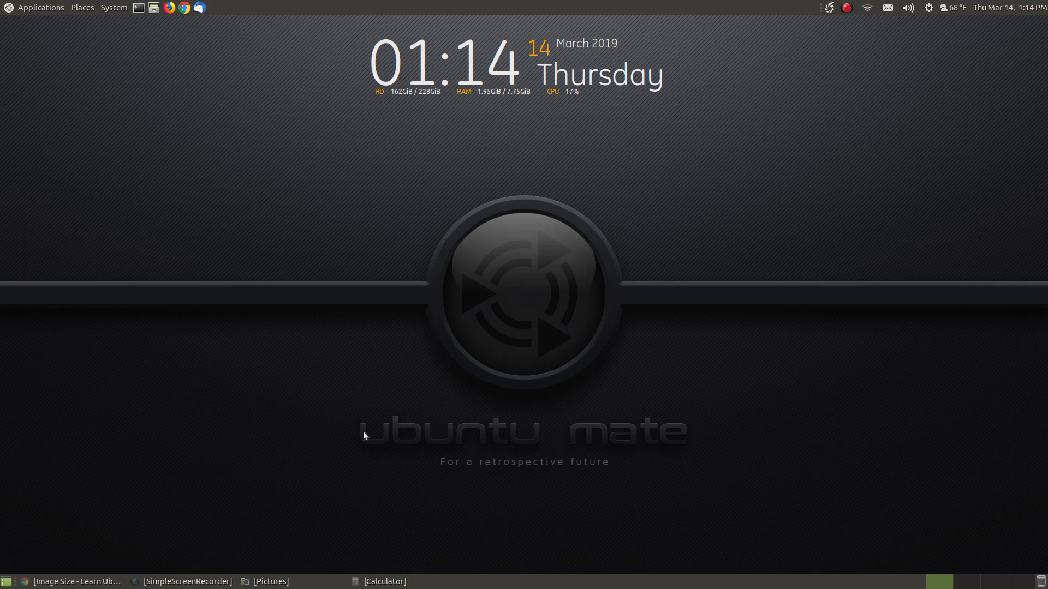
Switch to the Image Size page in Chrome and review it down to the resolution table and thumbnail guidelines, then return to its beginning
click(71, 581)
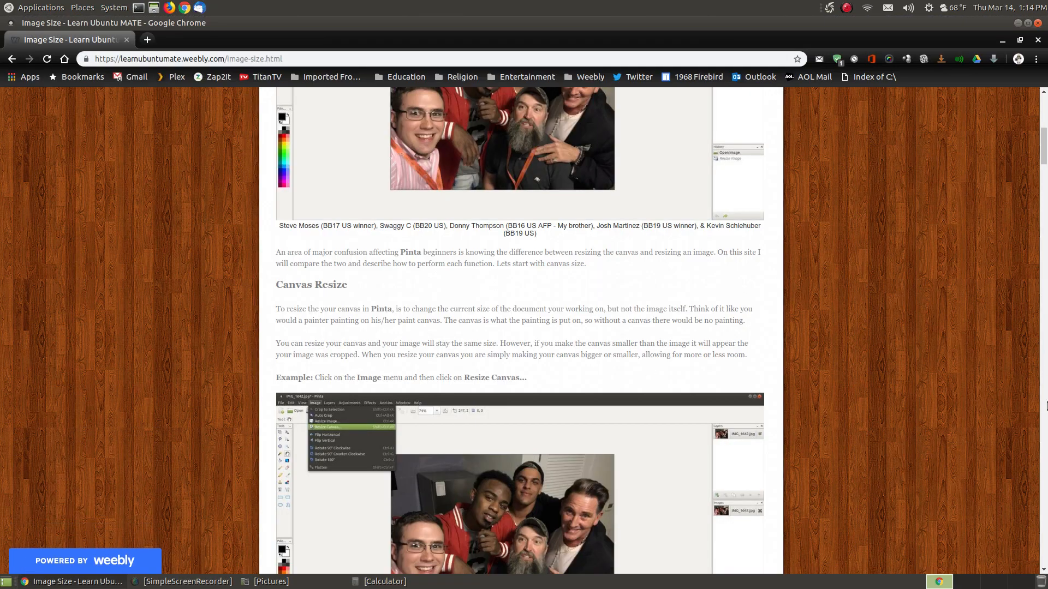
drag(1043, 147, 1031, 552)
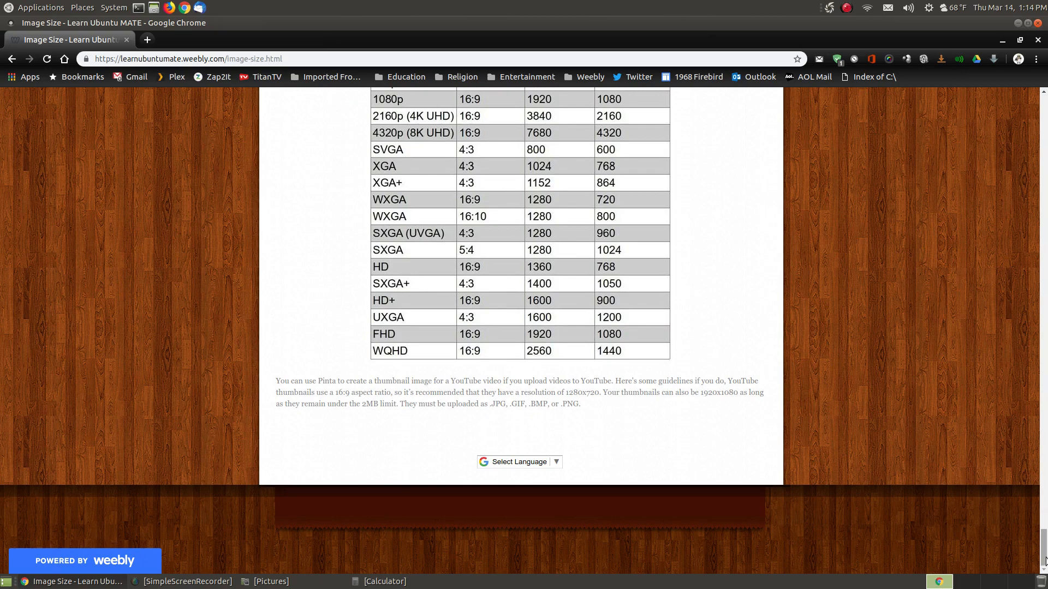
drag(1044, 560, 1046, 140)
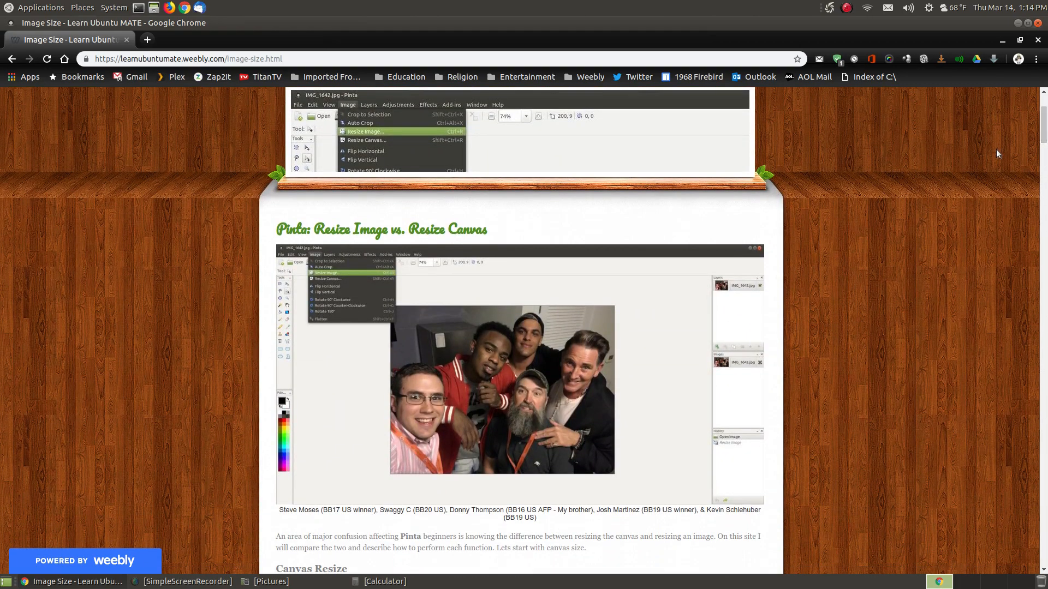